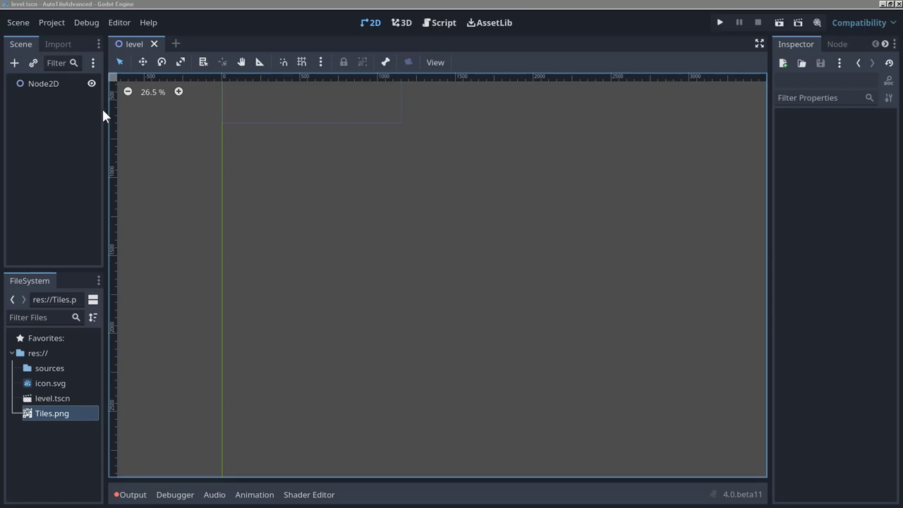
Step: Add a TileMap node as a child of Node2D in the level scene
middle_drag(321, 190, 443, 240)
scroll(423, 250, up, 1)
scroll(423, 250, up, 1)
right_click(31, 88)
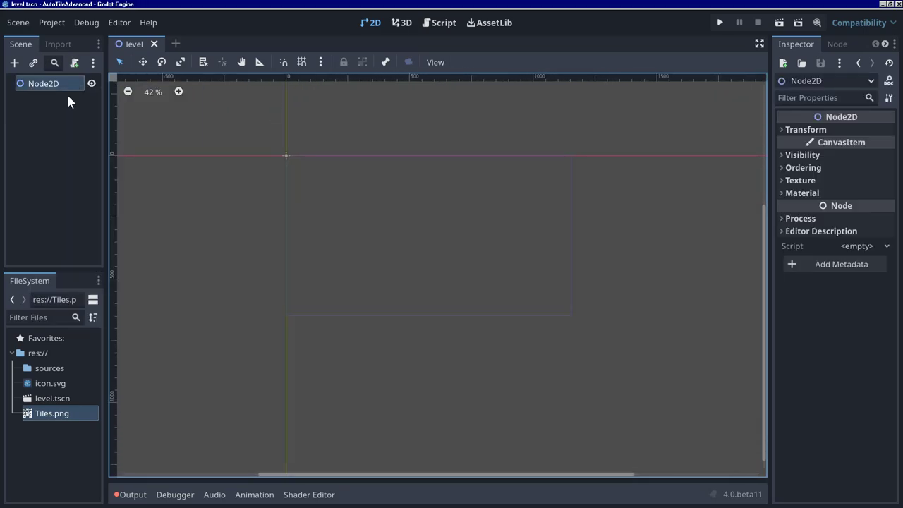
click(67, 95)
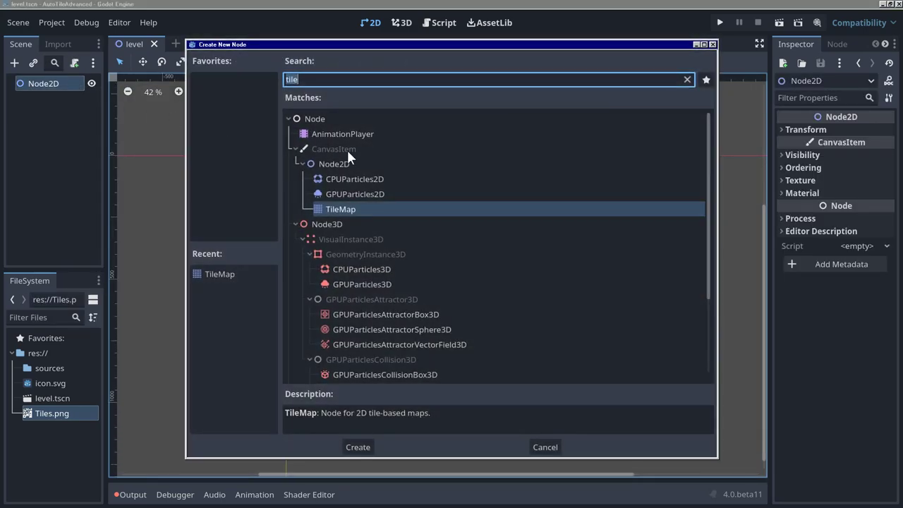
double_click(369, 209)
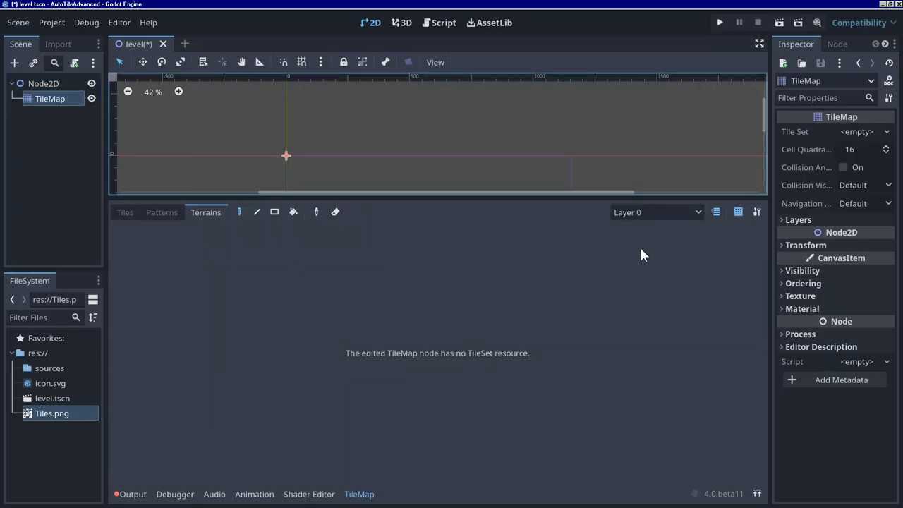
Step: Open Tiles.png for inspection and widen the Inspector to examine the tile texture
click(41, 416)
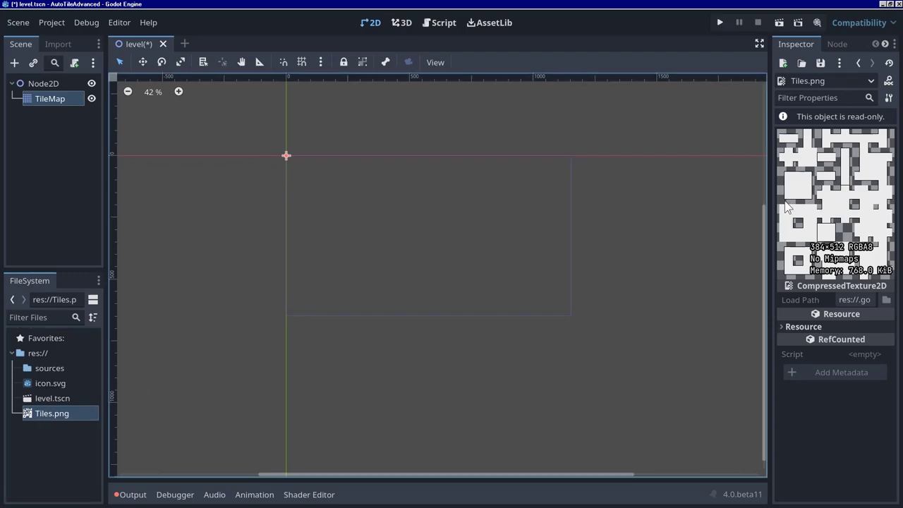
drag(769, 203, 593, 203)
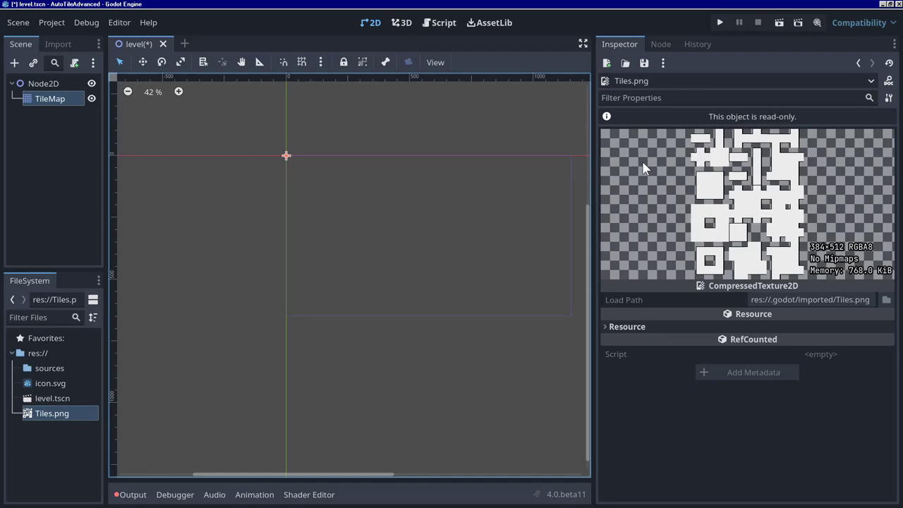
Step: Set the TileMap node's Cell Quadrant Size to 32
click(56, 100)
click(42, 100)
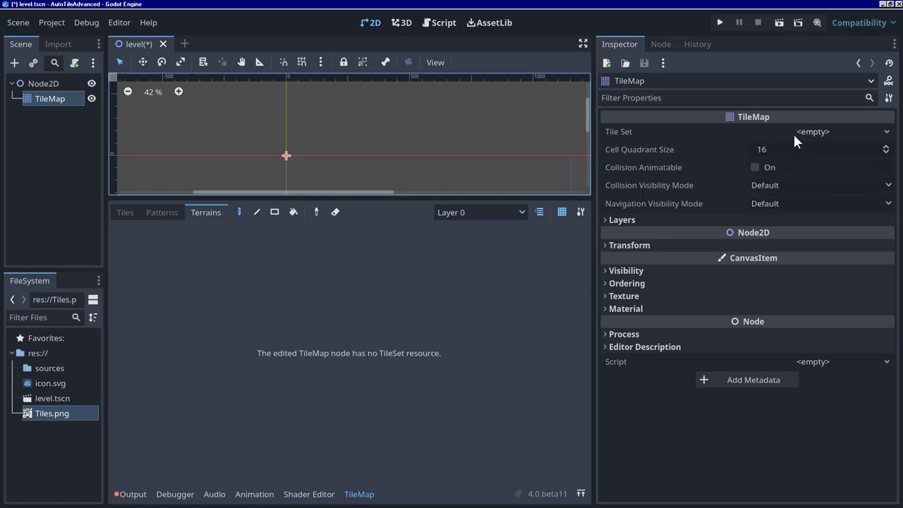
click(770, 149)
text(32)
key(Return)
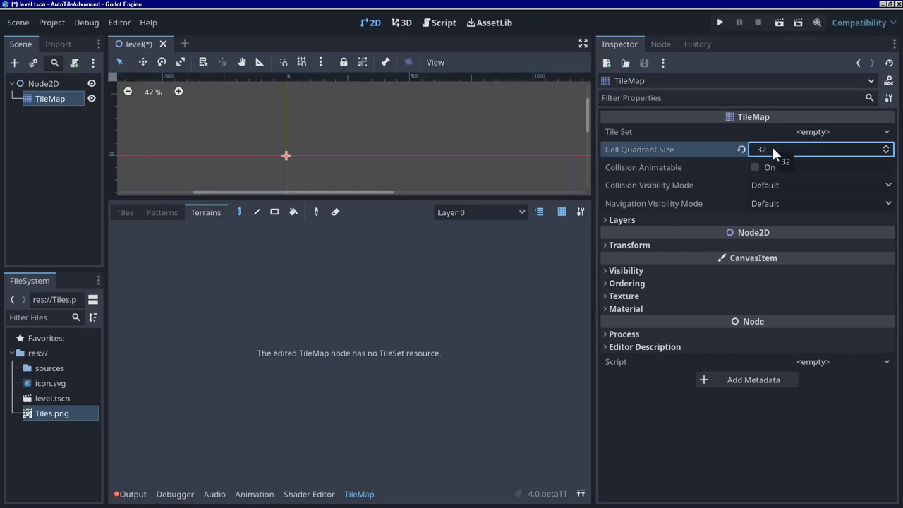
click(825, 132)
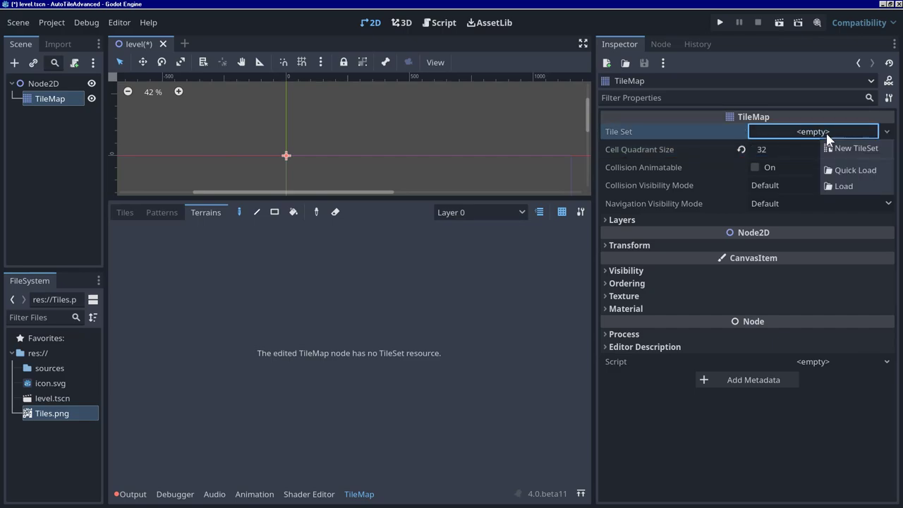
click(856, 171)
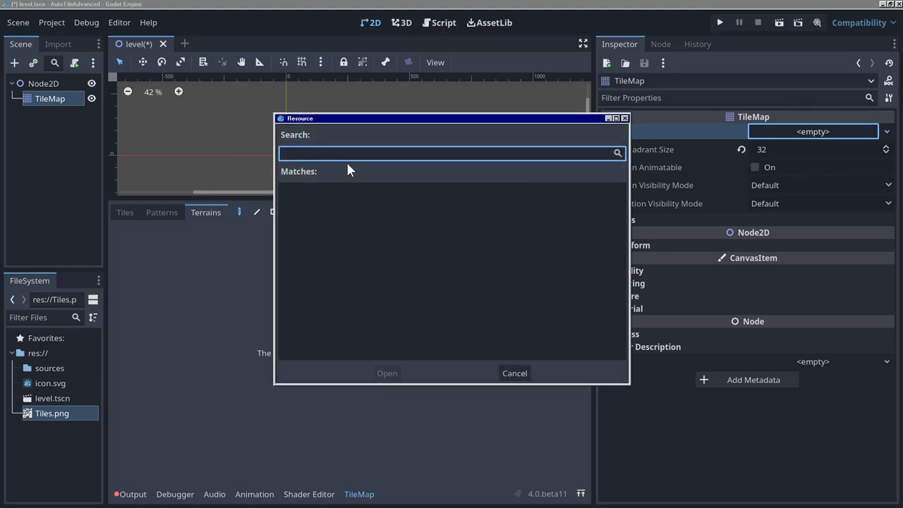
click(515, 373)
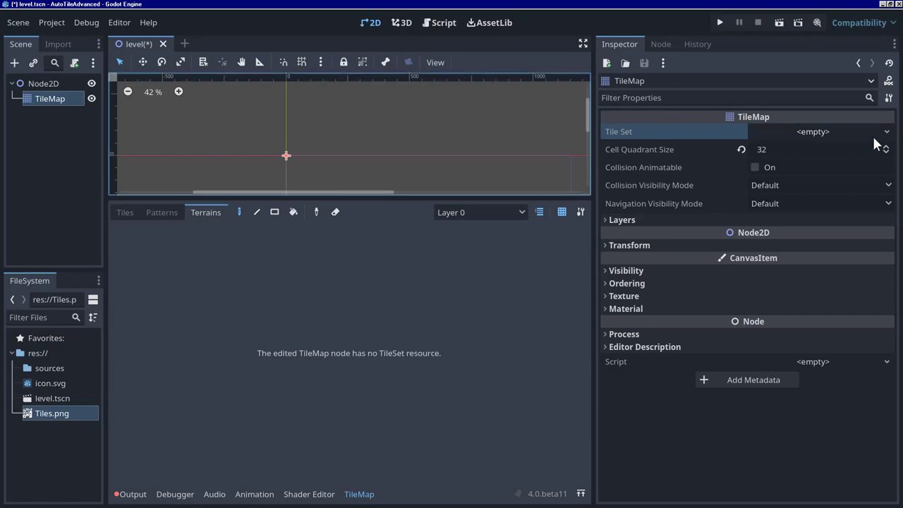
Step: Assign a new TileSet resource to the TileMap and open it in the TileSet editor
click(810, 132)
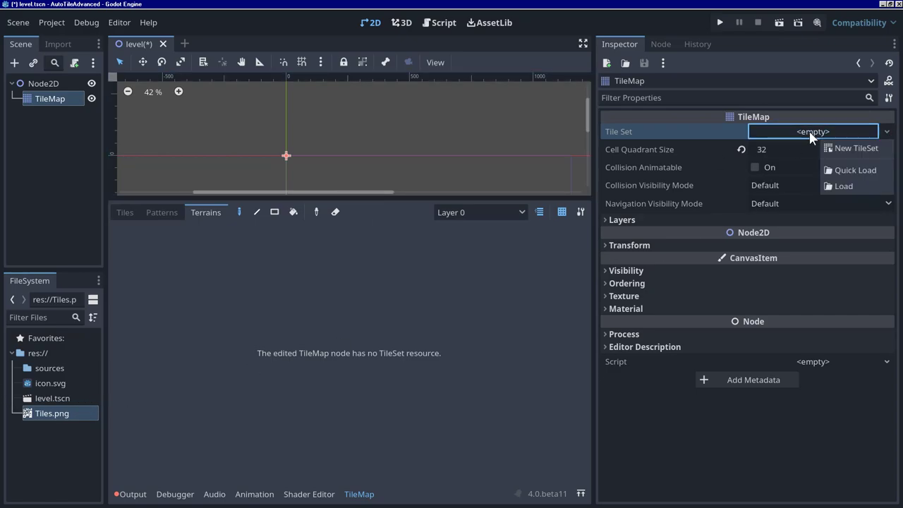
click(842, 148)
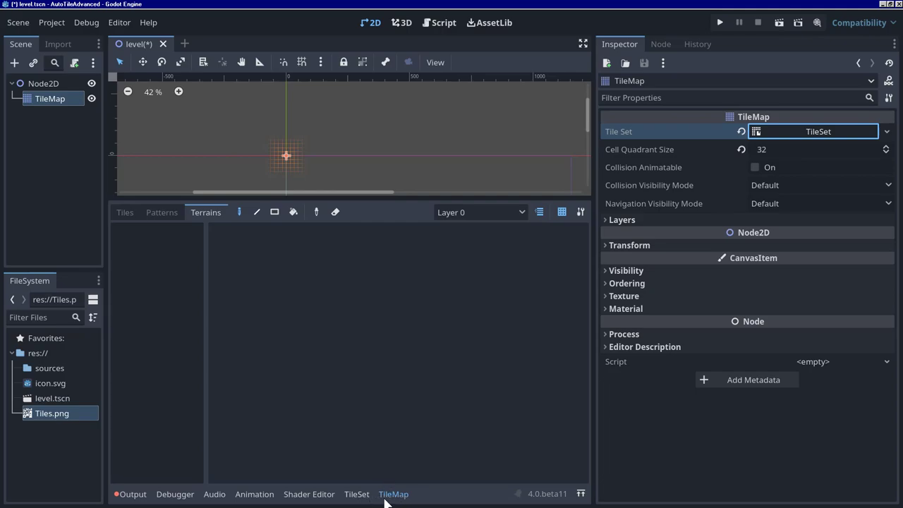
click(358, 495)
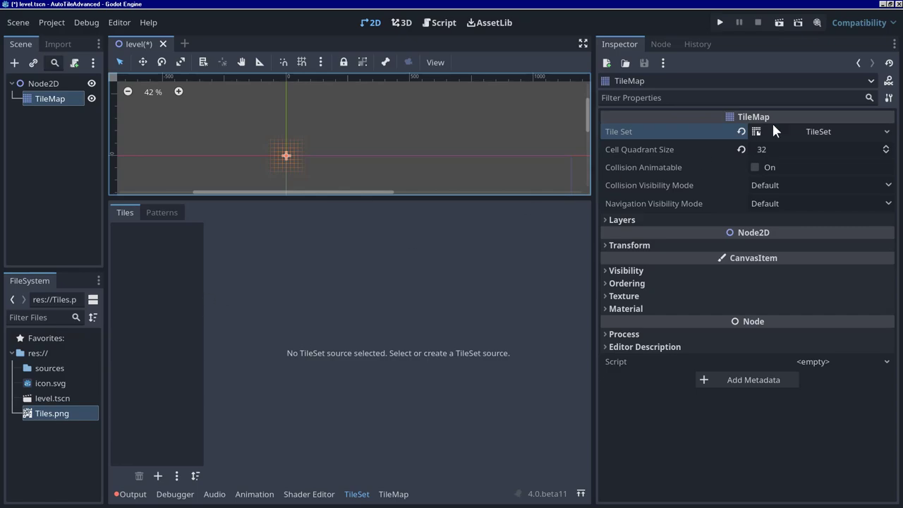
Step: Expand the TileSet resource, review its tile shape options, and add an element to its Terrain Sets
click(818, 132)
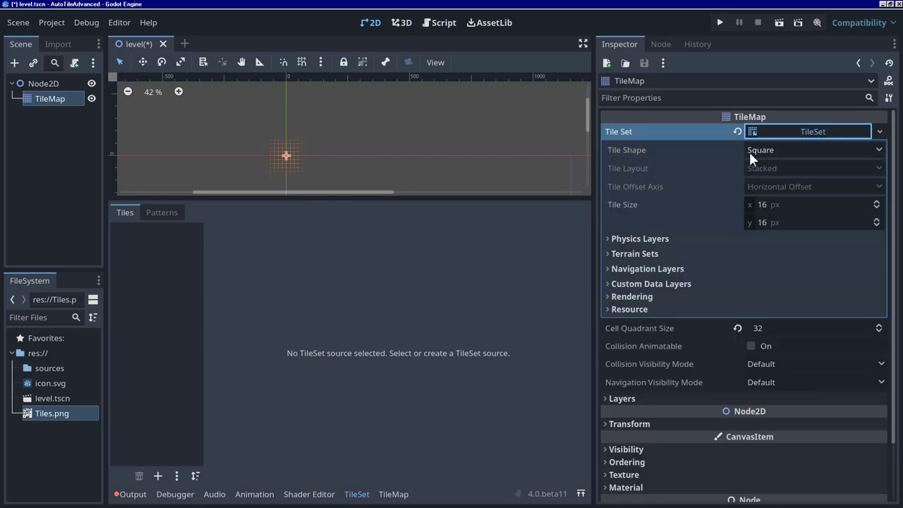
click(797, 149)
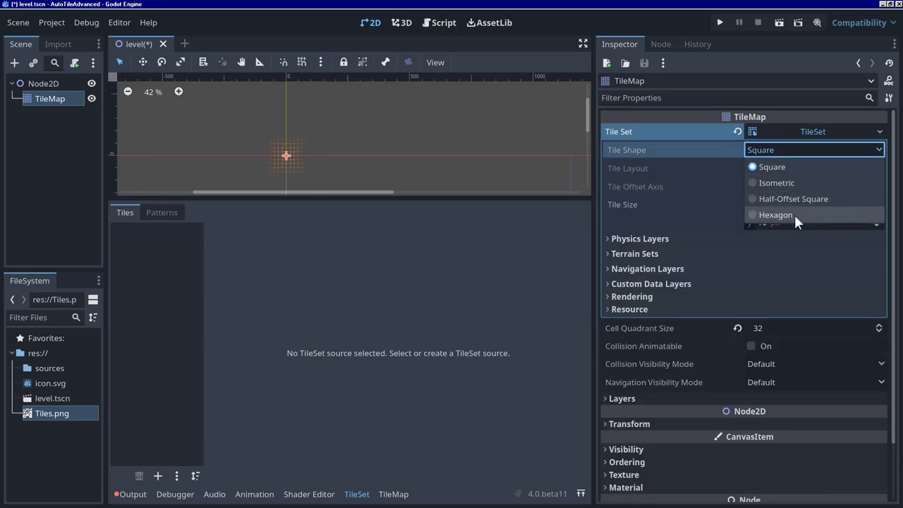
click(779, 148)
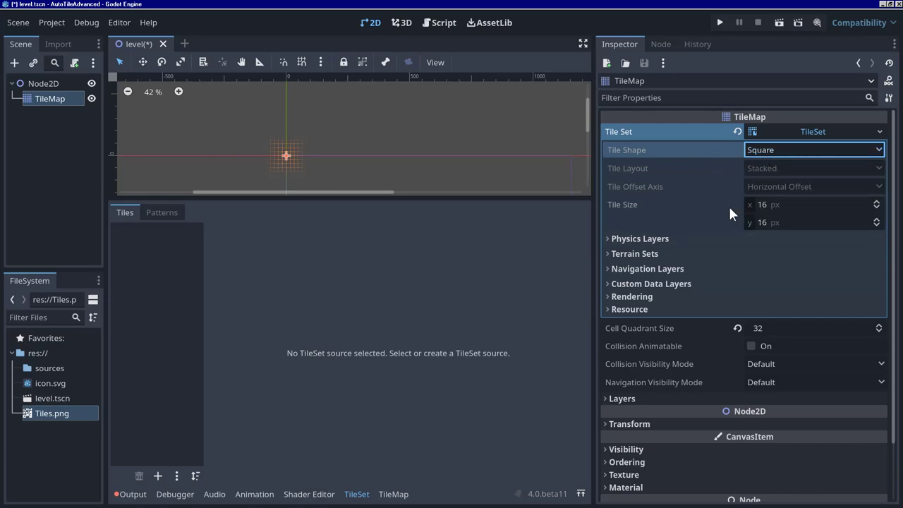
click(660, 253)
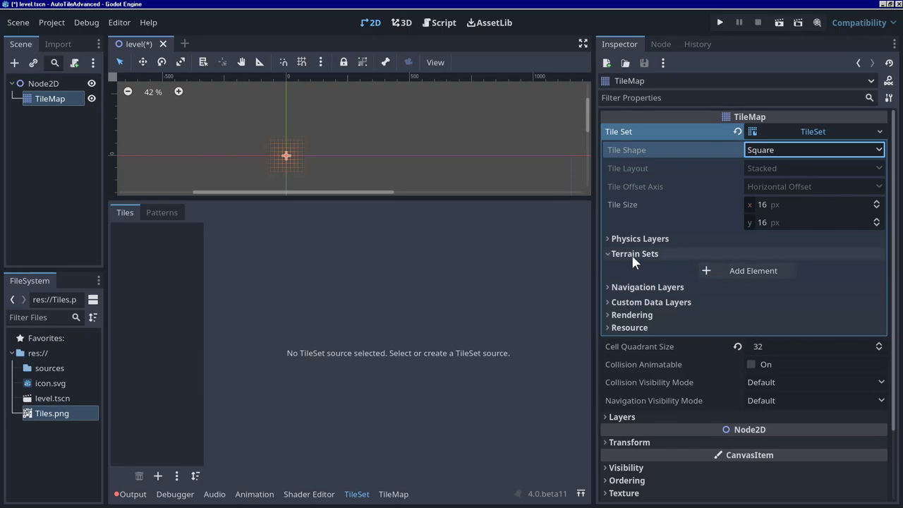
click(754, 270)
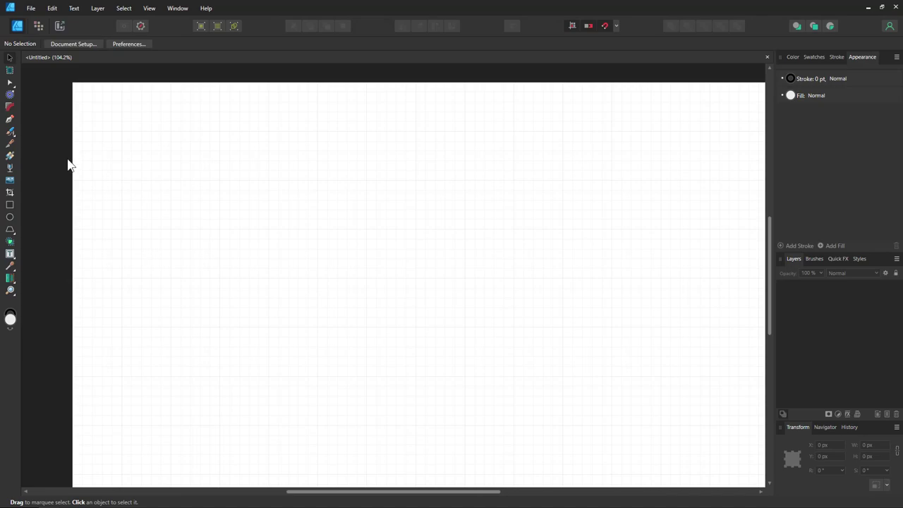
Step: Switch to Affinity Designer and draw a 300 × 300 px square at X 400 px, Y 300 px
click(10, 206)
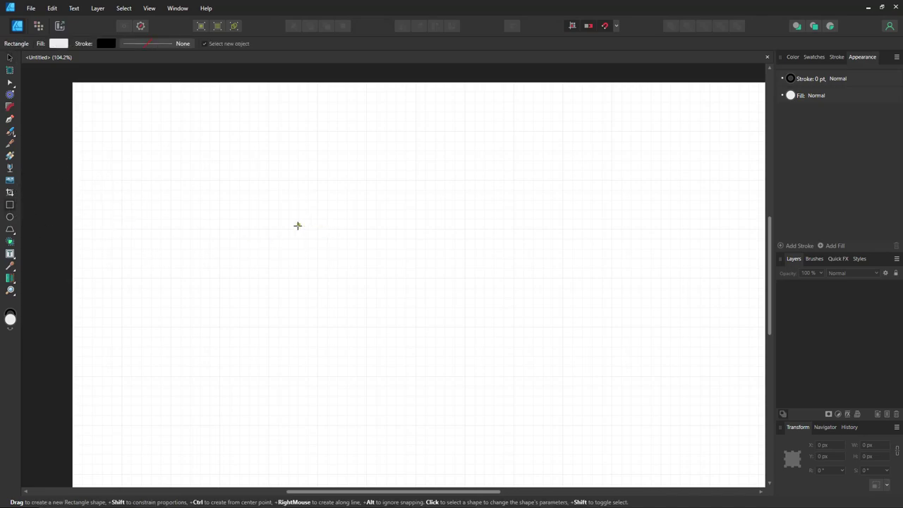
drag(268, 229, 416, 375)
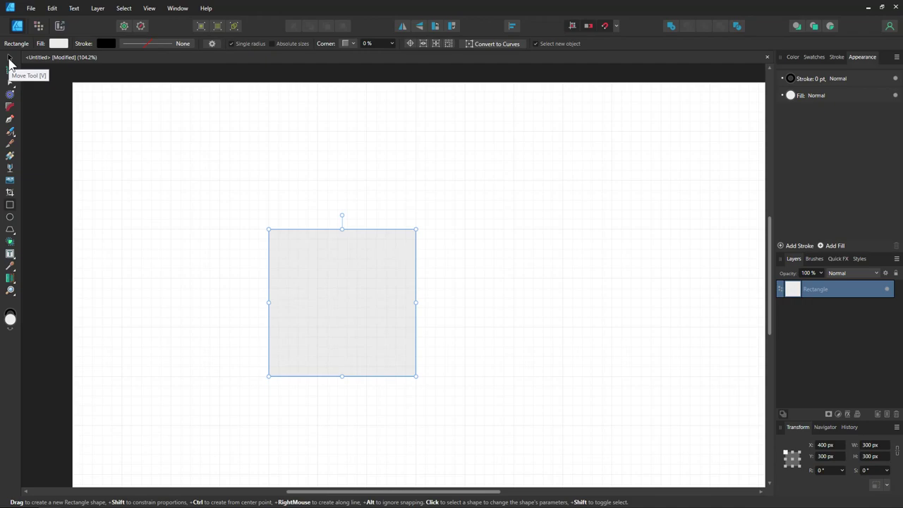
click(9, 60)
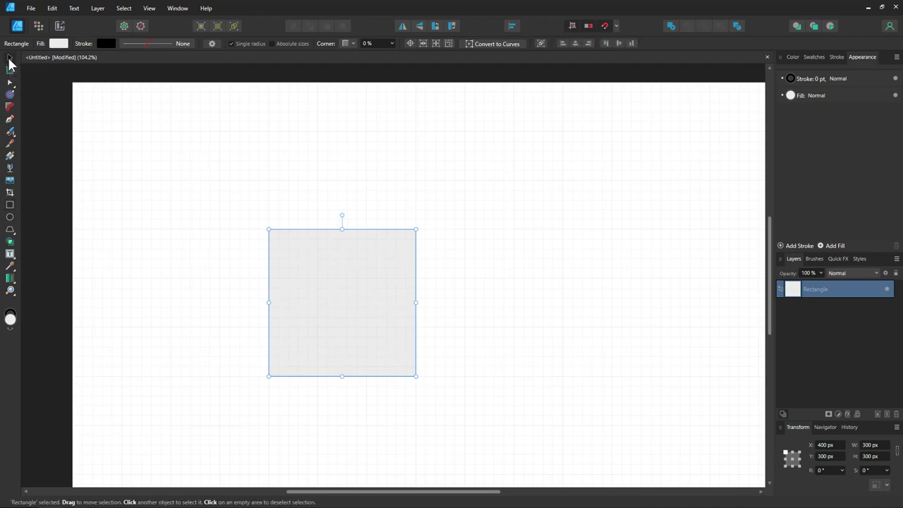
Step: Draw a 100 × 100 px square in the top-left corner of the large square
click(9, 206)
ctrl+scroll(228, 265, up, 3)
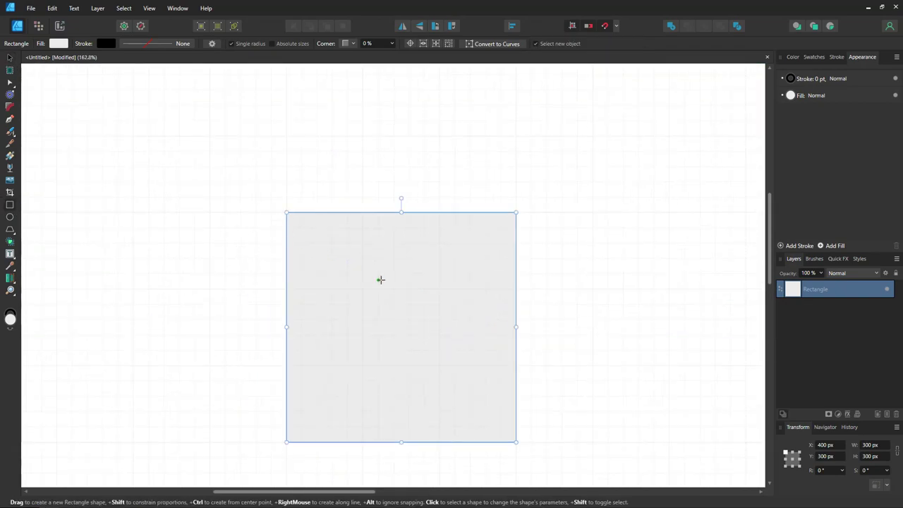
drag(360, 288, 287, 212)
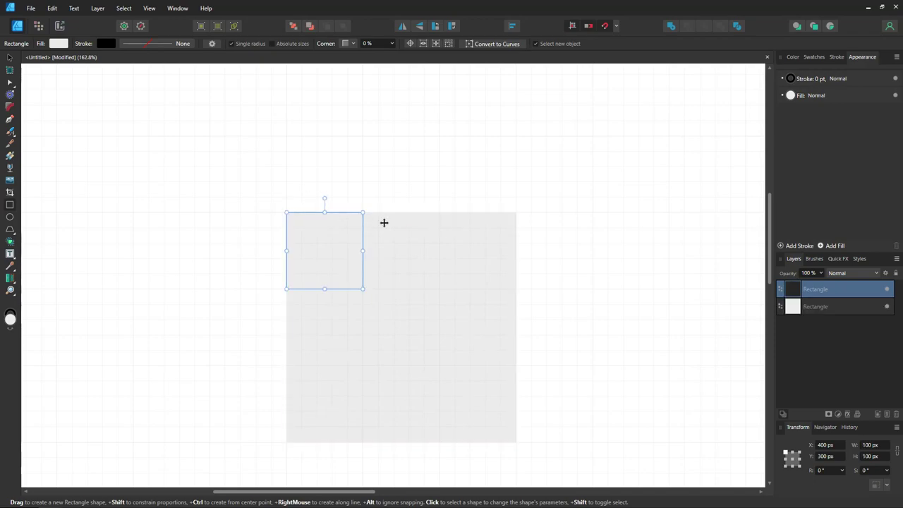
Step: Change the small square's fill colour to orange
click(790, 96)
click(790, 97)
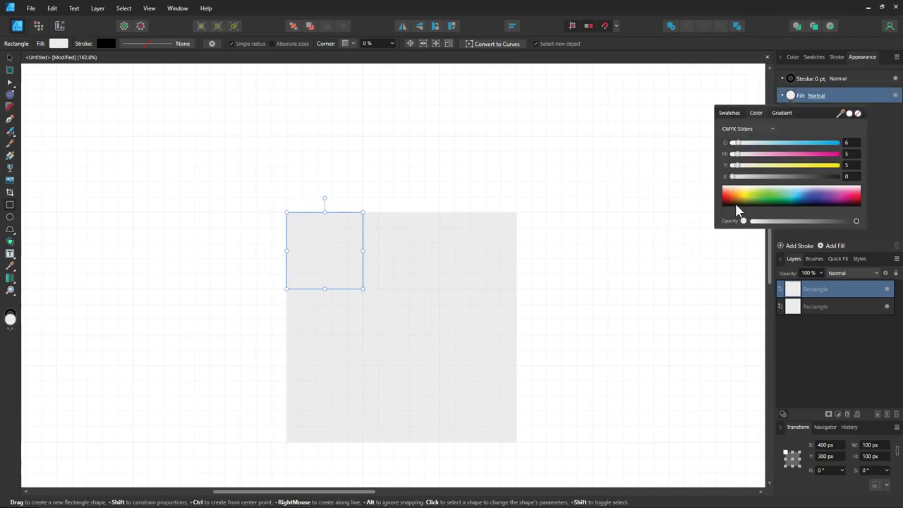
click(735, 208)
click(727, 197)
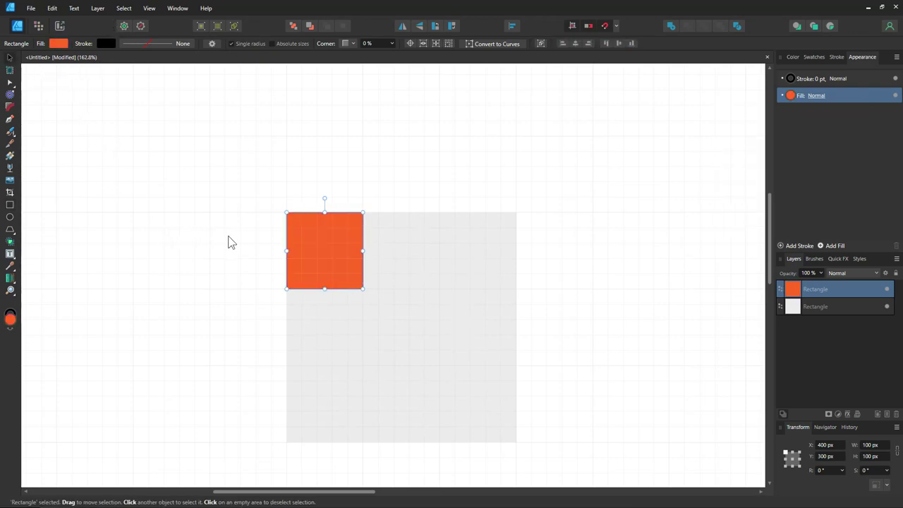
Step: Move the orange square around the large square's bottom corners to the middle of its right edge and deselect it
drag(325, 259, 325, 393)
scroll(318, 381, down, 3)
drag(328, 334, 475, 317)
ctrl+scroll(535, 244, down, 3)
ctrl+scroll(535, 243, up, 1)
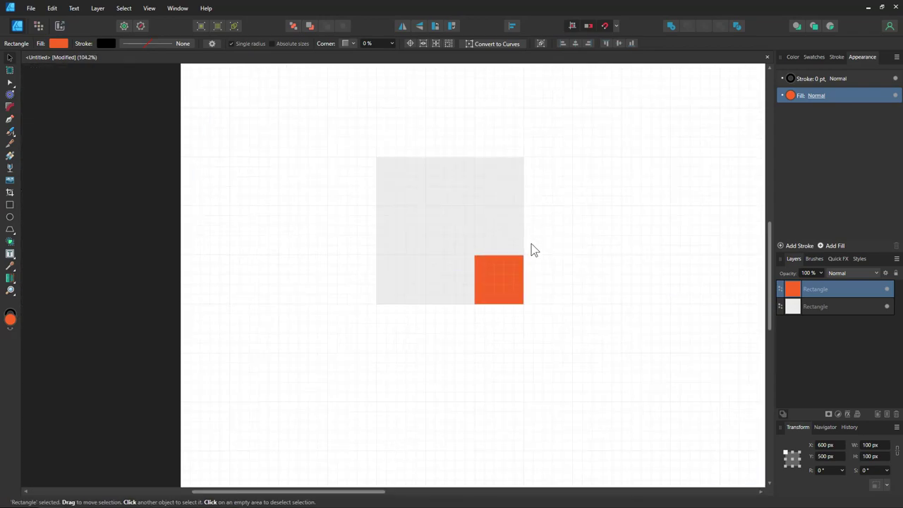
drag(501, 284, 497, 228)
key(Escape)
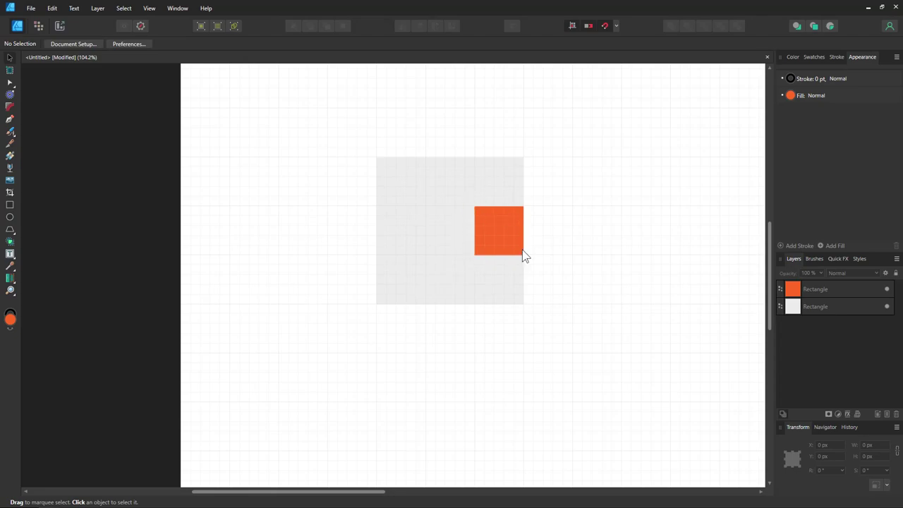
Step: Duplicate the grey and orange squares together, placing the copy to the right of the original
click(427, 262)
drag(331, 118, 525, 338)
mouse_move(428, 291)
ctrl+mouse_down()
mouse_move(669, 280)
mouse_move(615, 281)
ctrl+mouse_up()
key(Escape)
Step: Move the copied orange square to its grey square's left edge and place the pair against the original at X 700 px
mouse_move(705, 233)
mouse_down()
mouse_move(639, 240)
mouse_move(600, 228)
mouse_up()
drag(542, 111, 746, 331)
drag(679, 267, 631, 263)
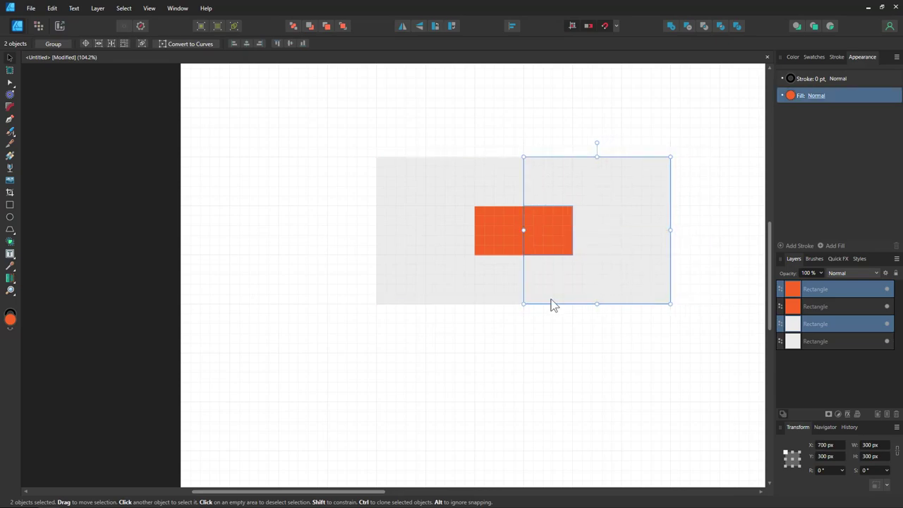
Step: Duplicate the left grey square below at X 400 px, Y 700 px and stretch the copy rightward to double its width
scroll(472, 327, down, 1)
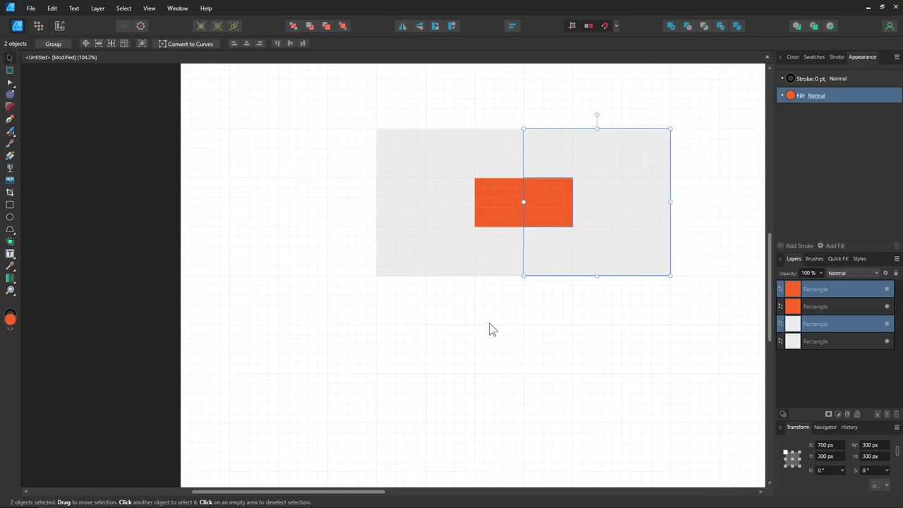
click(459, 264)
mouse_move(445, 267)
ctrl+mouse_down()
mouse_move(462, 443)
mouse_move(448, 433)
ctrl+mouse_up()
ctrl+scroll(447, 383, down, 1)
ctrl+scroll(447, 384, down, 1)
ctrl+scroll(495, 400, up, 2)
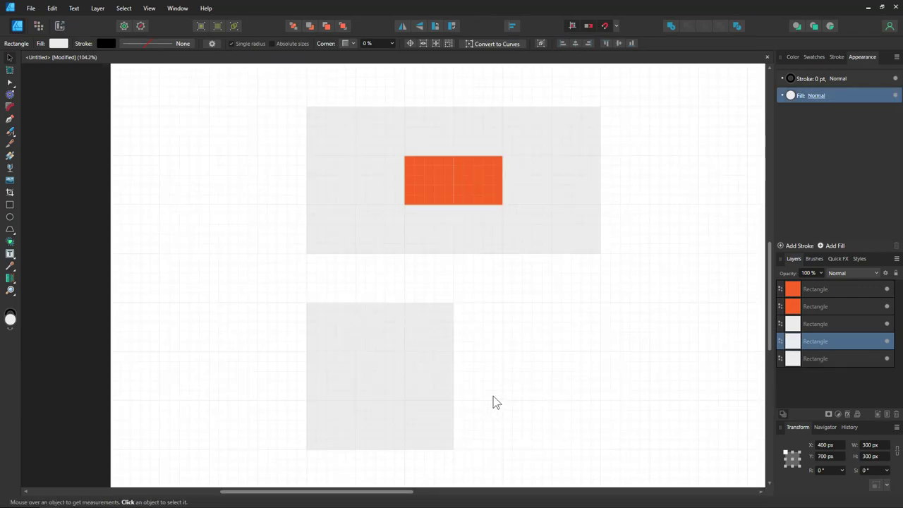
drag(453, 375, 604, 367)
Step: Move the right grey and orange pair to X 800 px, leaving a gap between the two tiles
click(491, 250)
drag(437, 90, 630, 285)
drag(562, 212, 602, 218)
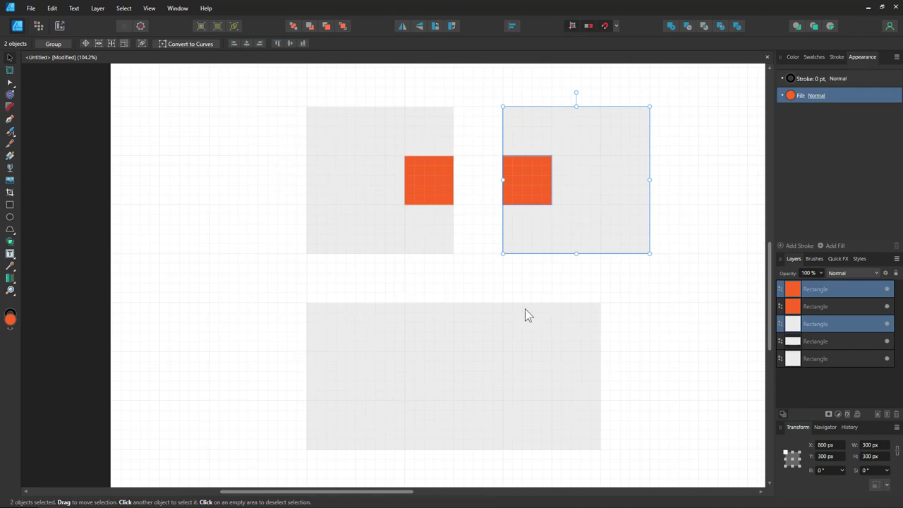
drag(290, 99, 496, 282)
drag(473, 85, 655, 261)
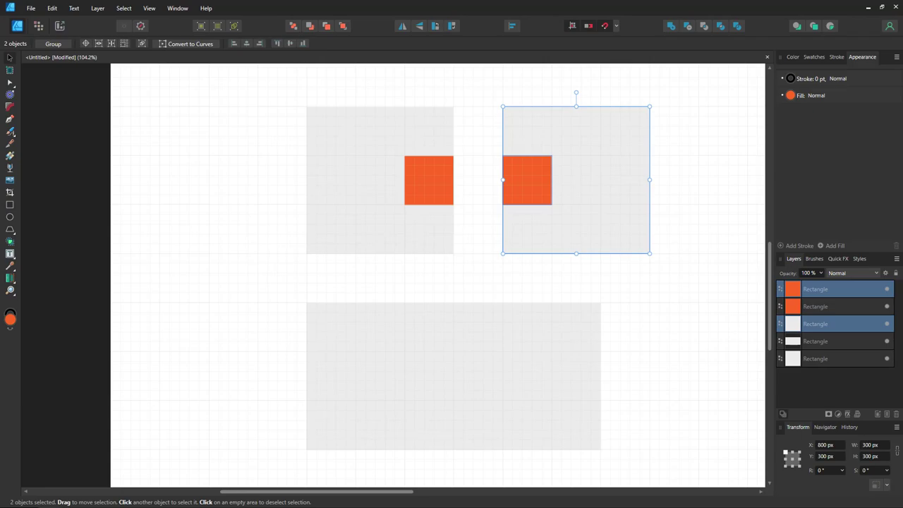
Step: Switch to the browser showing the Tetravex online game, maximize its window and enlarge the page to 140%
key(alt+Tab)
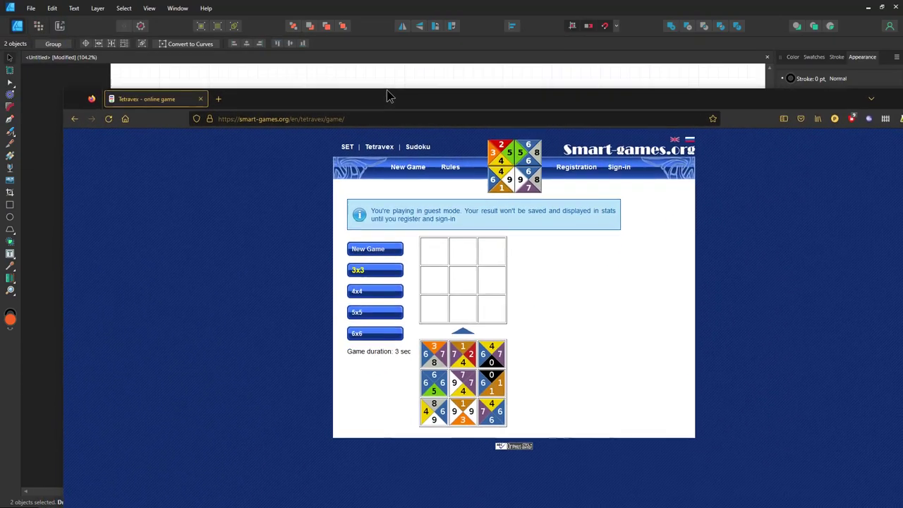
drag(386, 90, 387, 71)
double_click(387, 71)
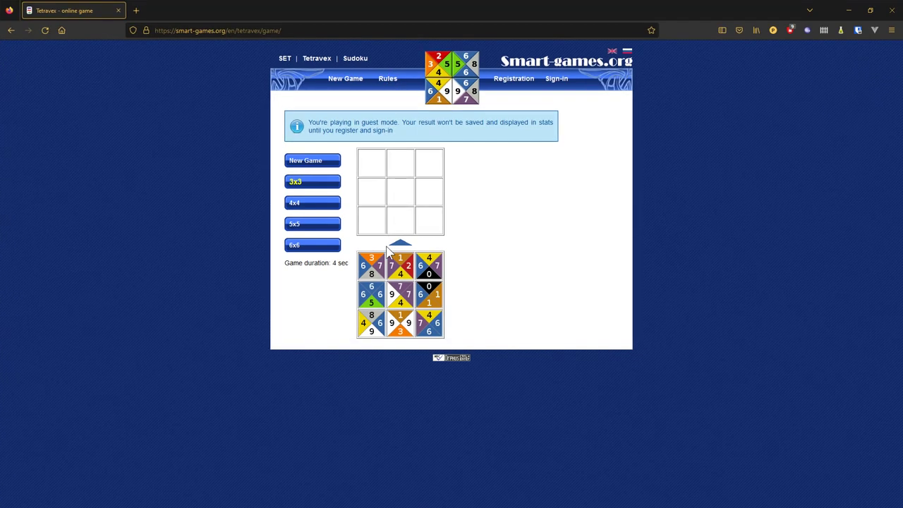
ctrl+scroll(402, 244, up, 4)
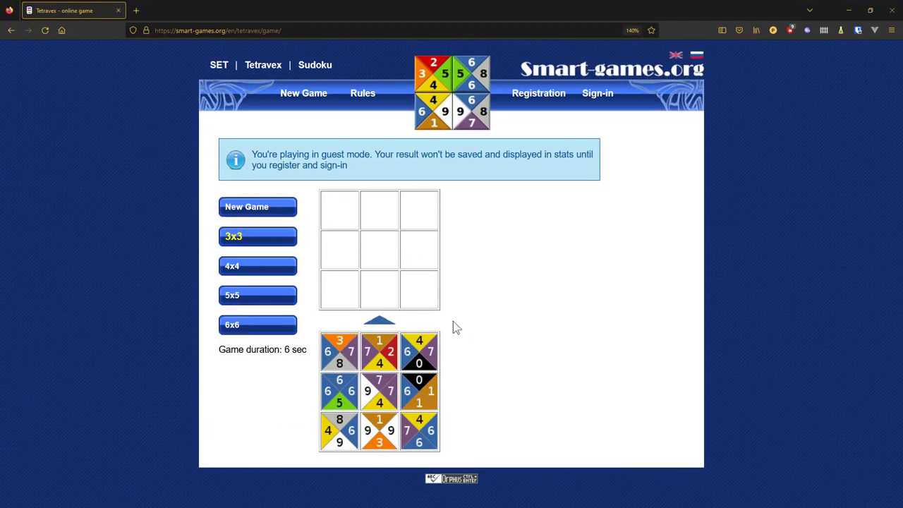
Step: Try matching the black 0 edges of two tiles in the grid's right column, and return both tiles to the tray
ctrl+scroll(262, 350, up, 1)
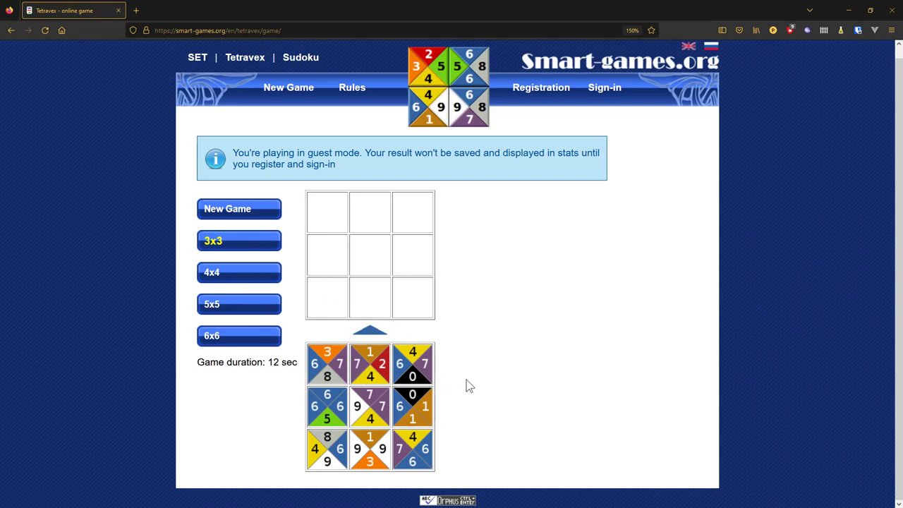
drag(421, 359, 413, 255)
drag(419, 412, 413, 293)
mouse_move(415, 257)
mouse_down()
mouse_move(374, 255)
mouse_move(412, 255)
mouse_up()
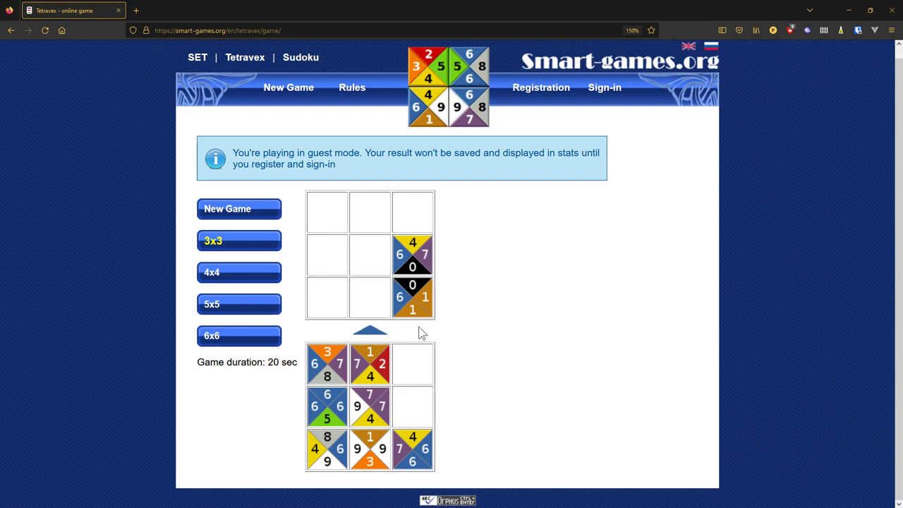
drag(413, 296, 414, 408)
drag(413, 256, 415, 361)
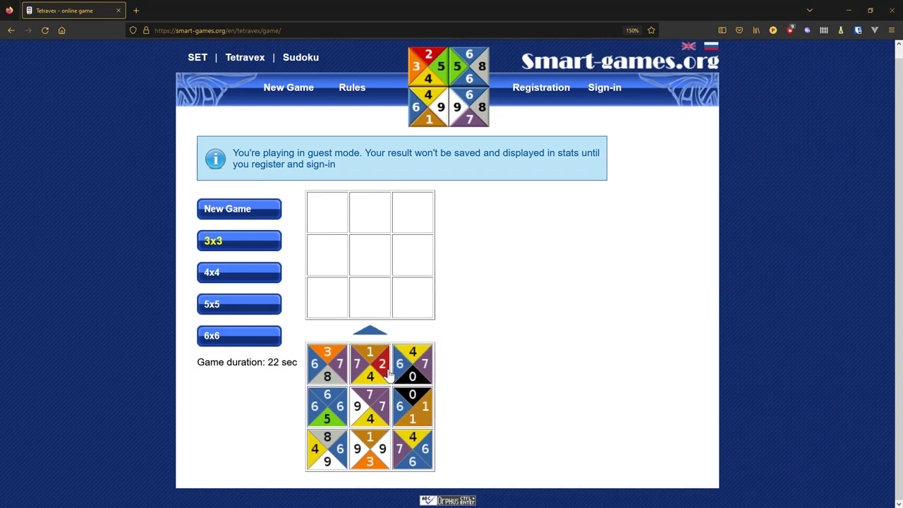
Step: Place the tile with the bottom 0 in the grid's middle-right cell and the tile with the top 0 directly beneath it
drag(415, 381, 413, 255)
drag(414, 407, 426, 314)
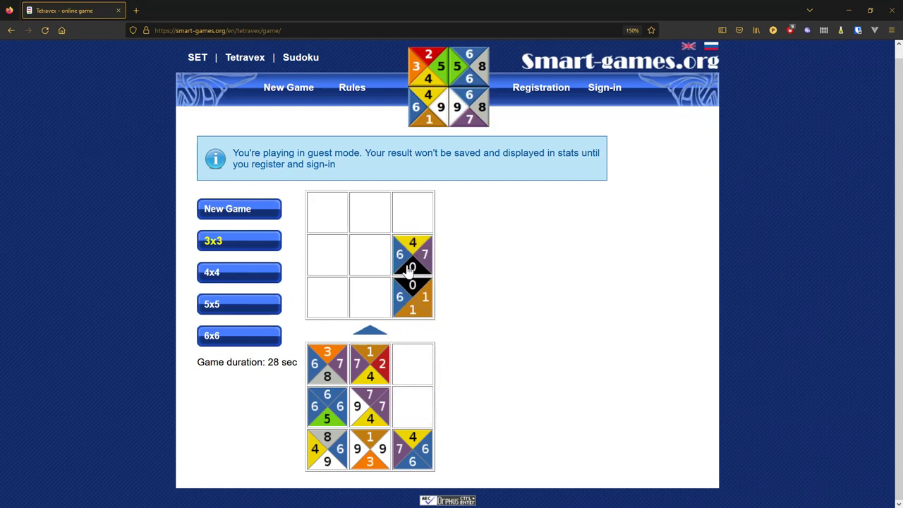
drag(427, 302, 382, 262)
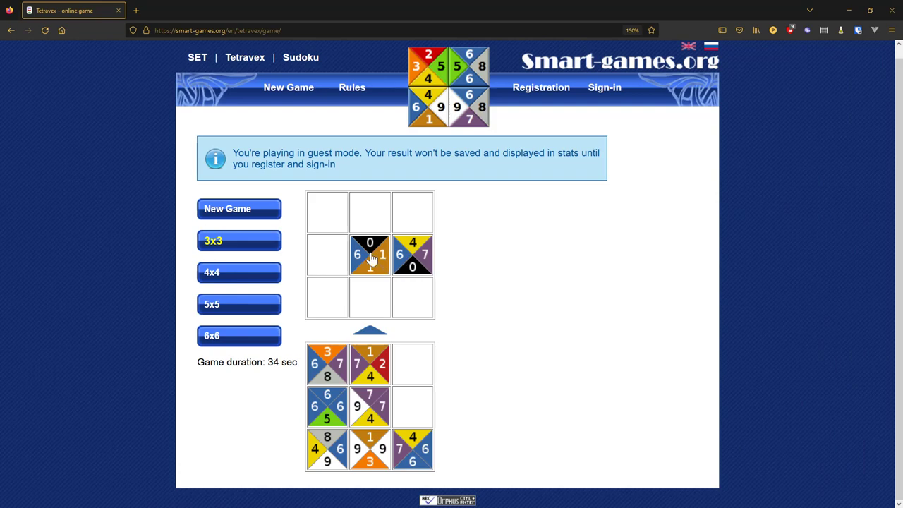
drag(367, 258, 421, 304)
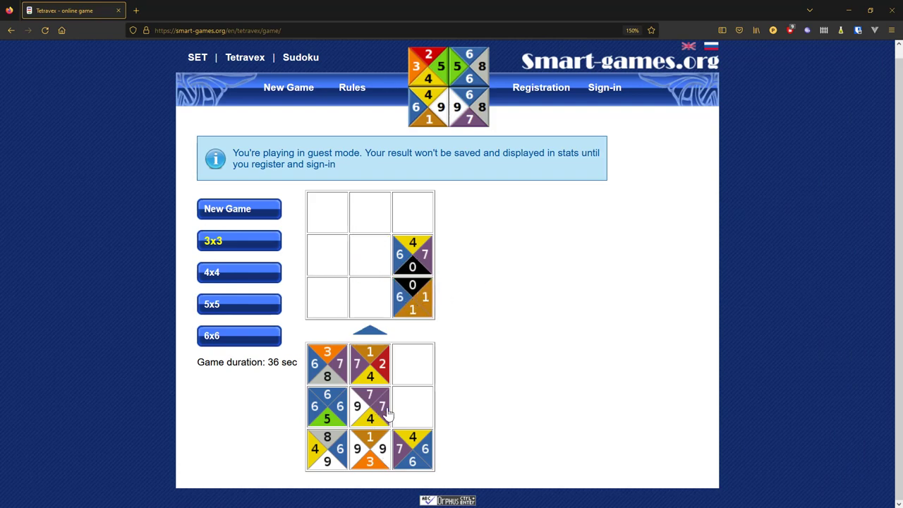
Step: Complete the 3x3 Tetravex puzzle by placing the remaining seven tiles so that all touching edges match
drag(433, 448, 386, 255)
drag(332, 405, 374, 295)
drag(327, 444, 327, 297)
drag(327, 362, 326, 255)
drag(372, 449, 329, 214)
drag(367, 421, 371, 234)
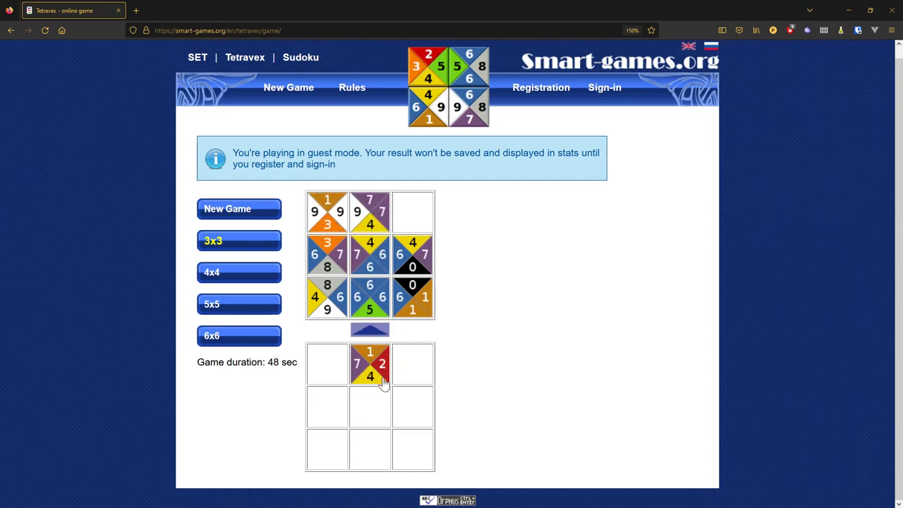
drag(381, 348, 422, 208)
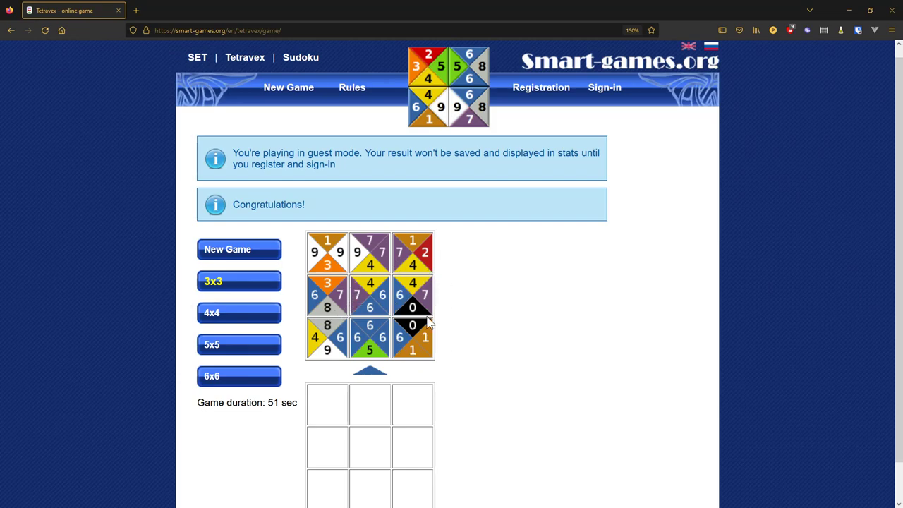
Step: Switch back to Affinity Designer, move the right tile onto the wide rectangle at X 700 px, Y 700 px, and nudge the left tile upward
click(118, 11)
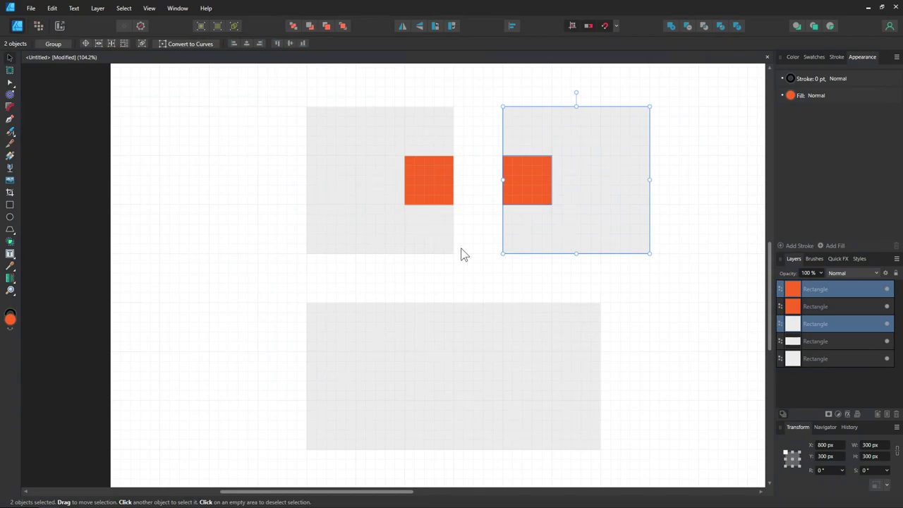
click(433, 362)
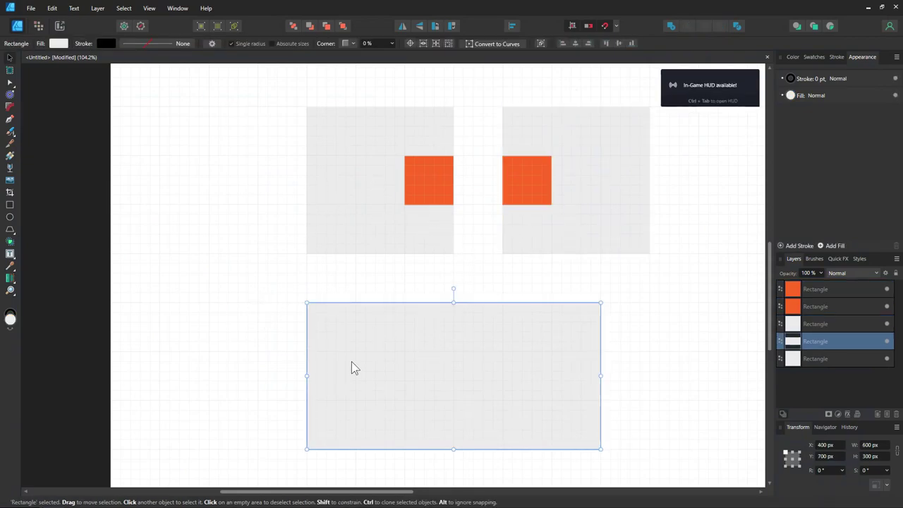
drag(488, 82, 657, 254)
drag(598, 190, 540, 353)
drag(463, 105, 311, 290)
drag(364, 157, 362, 131)
Step: Move the grey square and its orange square off the wide rectangle to X 780 px, Y 270 px beside the left tile
click(523, 385)
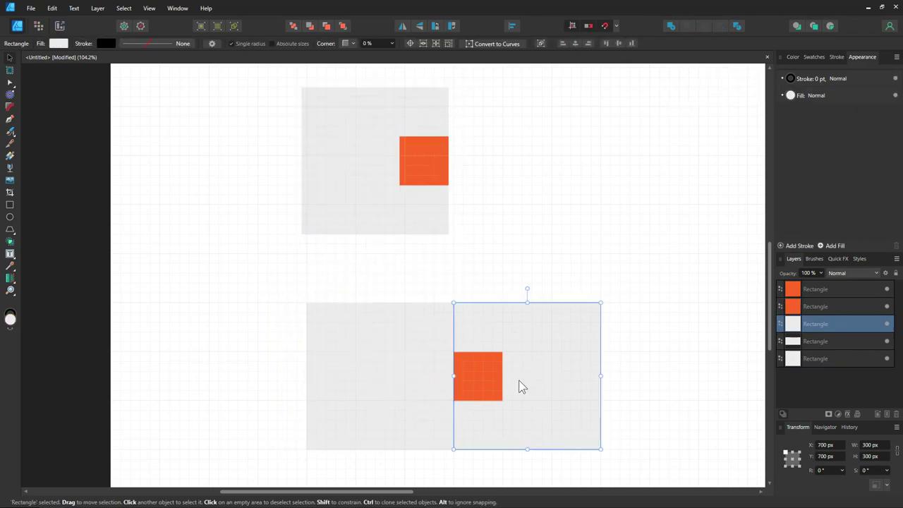
shift+click(480, 388)
drag(509, 388, 546, 188)
scroll(483, 331, down, 2)
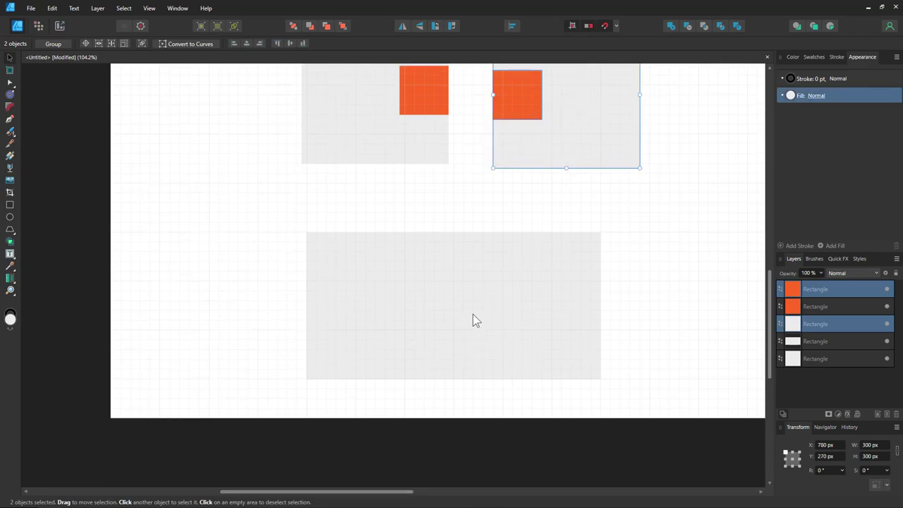
scroll(473, 318, up, 2)
ctrl+scroll(479, 224, down, 3)
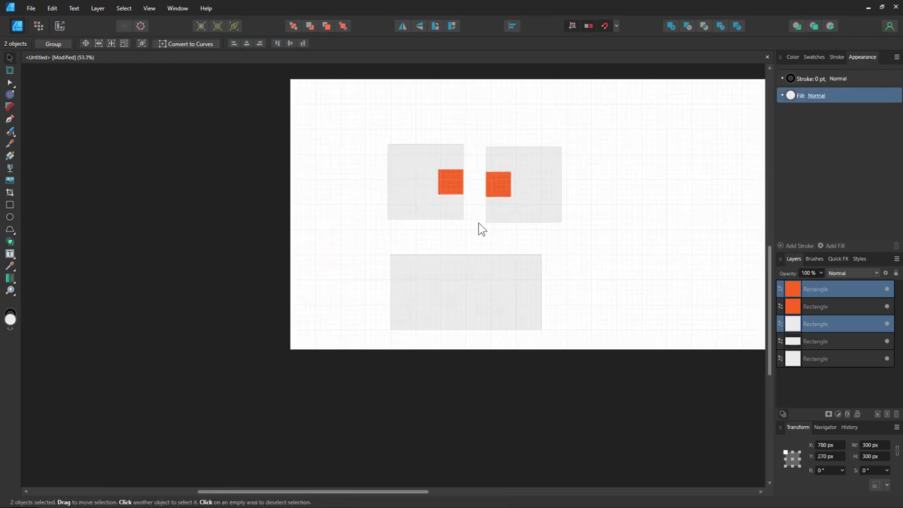
Step: Duplicate the right-hand tile and place the copy at X 1220 px, Y 290 px
click(528, 186)
drag(618, 243, 476, 111)
mouse_move(520, 216)
mouse_down()
mouse_move(644, 206)
mouse_move(627, 221)
mouse_up()
ctrl+scroll(625, 216, down, 2)
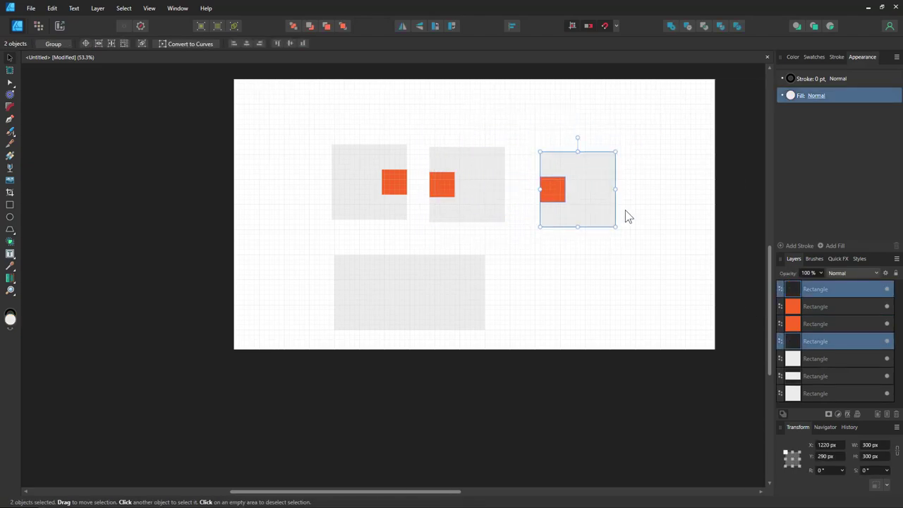
ctrl+scroll(579, 195, up, 7)
Step: Duplicate the third tile's orange square to form a continuous orange band across the tile's full width
click(389, 186)
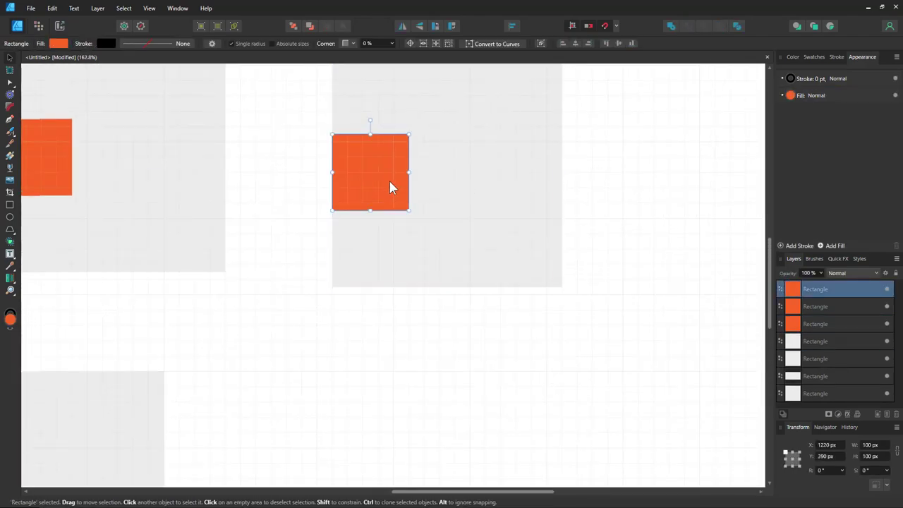
click(615, 336)
scroll(612, 374, up, 2)
mouse_move(612, 375)
mouse_down()
mouse_move(339, 96)
mouse_move(345, 129)
mouse_up()
click(306, 196)
click(354, 247)
mouse_move(354, 246)
ctrl+mouse_down()
mouse_move(514, 247)
mouse_move(428, 252)
mouse_move(440, 252)
ctrl+mouse_up()
ctrl+scroll(374, 256, down, 3)
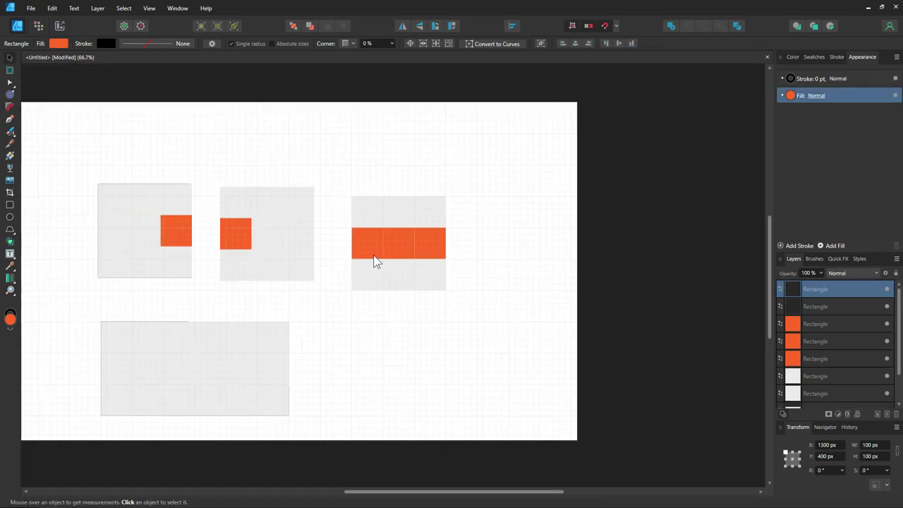
Step: Copy orange squares into the centres of the first and second tiles, extending each orange band to two squares
ctrl+scroll(288, 263, up, 3)
click(463, 226)
click(514, 235)
mouse_move(514, 236)
ctrl+mouse_down()
mouse_move(241, 200)
mouse_move(252, 220)
mouse_move(269, 197)
mouse_move(183, 192)
mouse_move(209, 202)
ctrl+mouse_up()
shift+scroll(192, 252, left, 3)
shift+scroll(192, 254, left, 3)
ctrl+scroll(260, 229, down, 5)
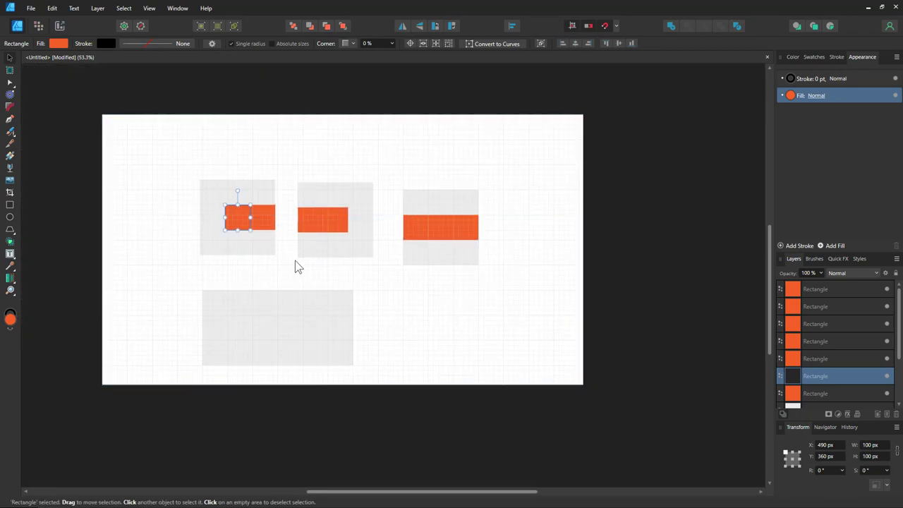
Step: Stretch the wide grey rectangle below the tiles to a width of 900 px
click(408, 273)
click(298, 332)
scroll(302, 322, up, 1)
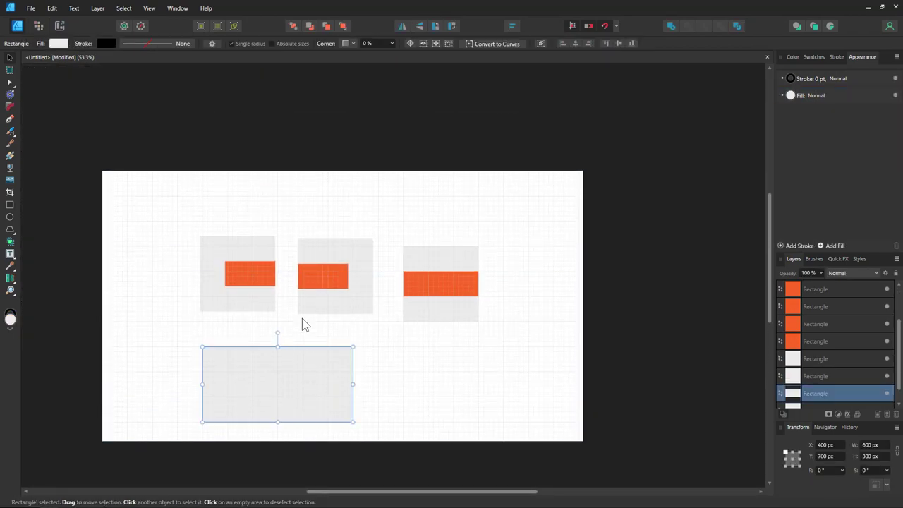
scroll(303, 322, down, 2)
ctrl+scroll(303, 321, up, 5)
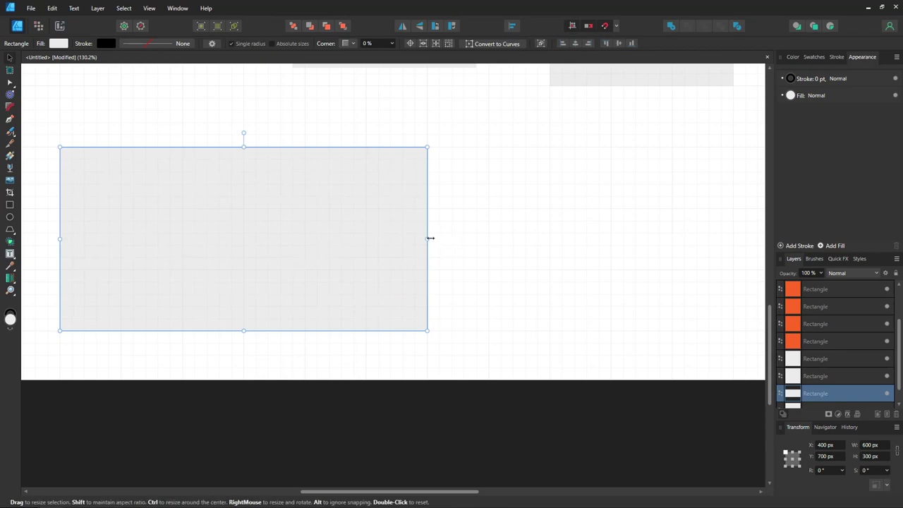
drag(429, 238, 610, 238)
ctrl+scroll(551, 215, down, 5)
ctrl+scroll(551, 216, up, 1)
click(505, 149)
scroll(506, 150, up, 1)
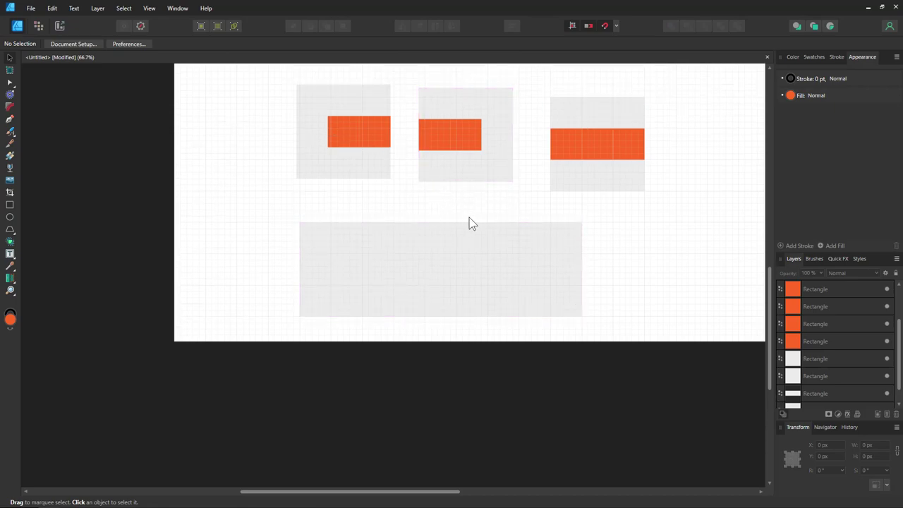
scroll(465, 212, up, 1)
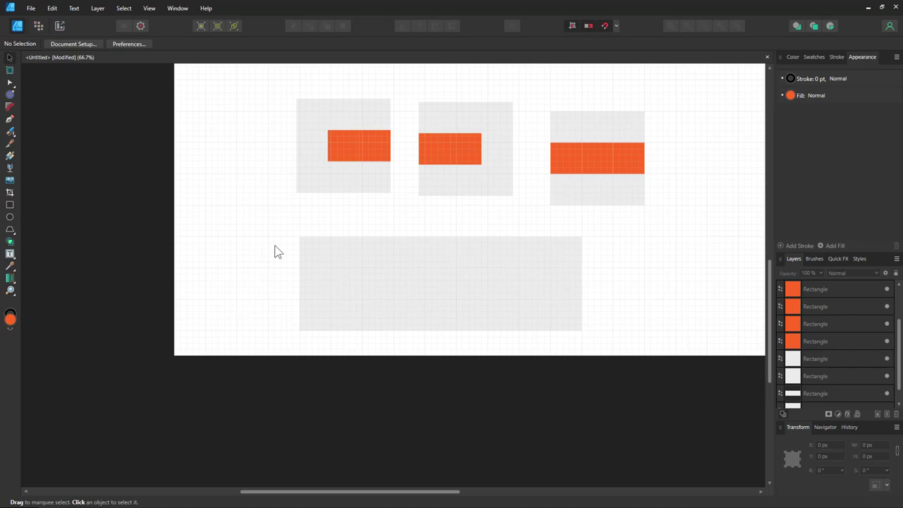
Step: Place the left tile at the wide rectangle's left end and the full-band tile directly beside it at X 700 px, Y 700 px
drag(286, 83, 396, 206)
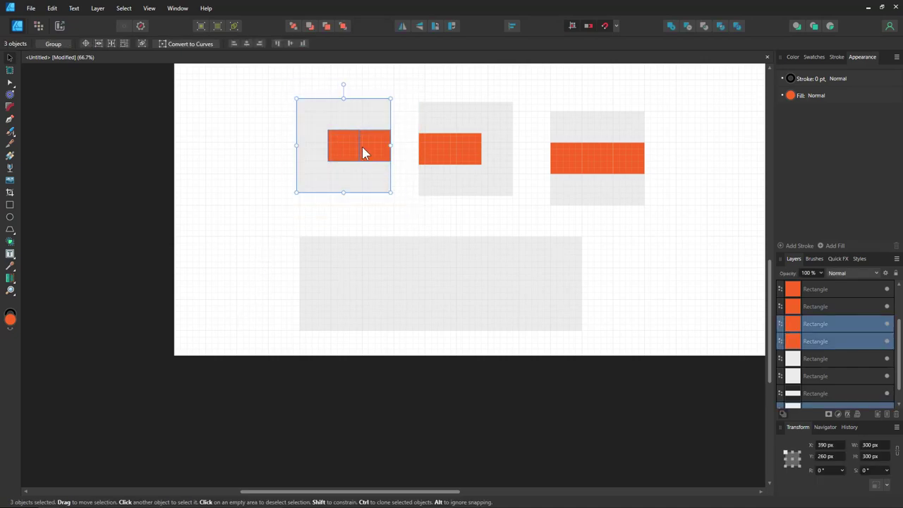
drag(340, 152, 342, 286)
click(332, 199)
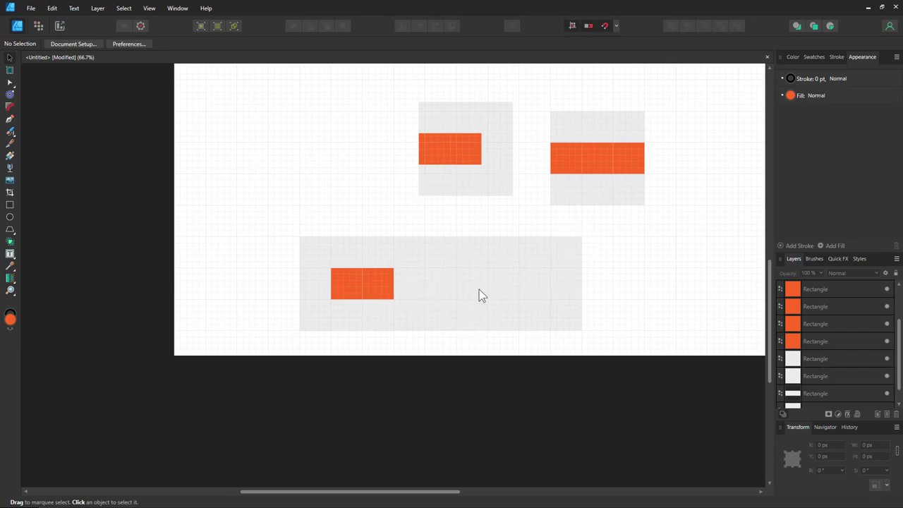
drag(533, 90, 638, 223)
drag(609, 155, 450, 282)
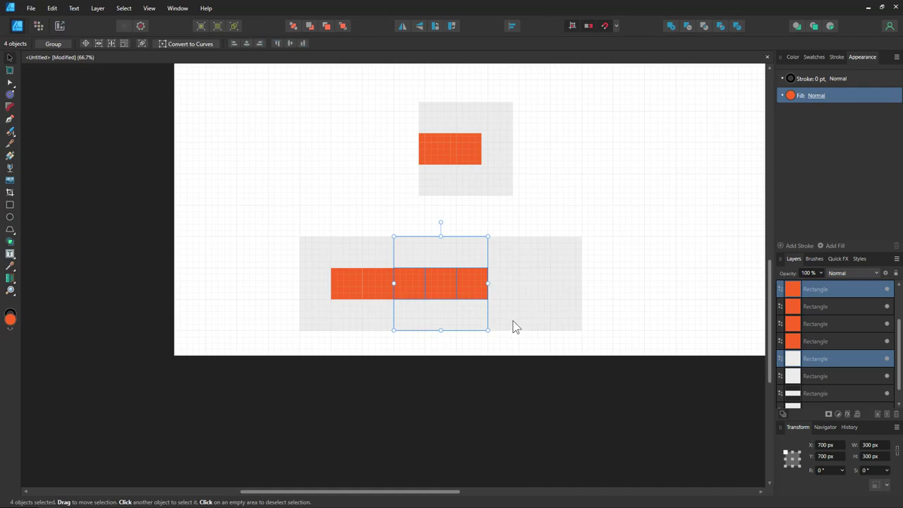
Step: Move the remaining tile with the left-edge orange band aside to X 1430 px, Y 360 px
drag(400, 85, 547, 230)
drag(437, 146, 668, 169)
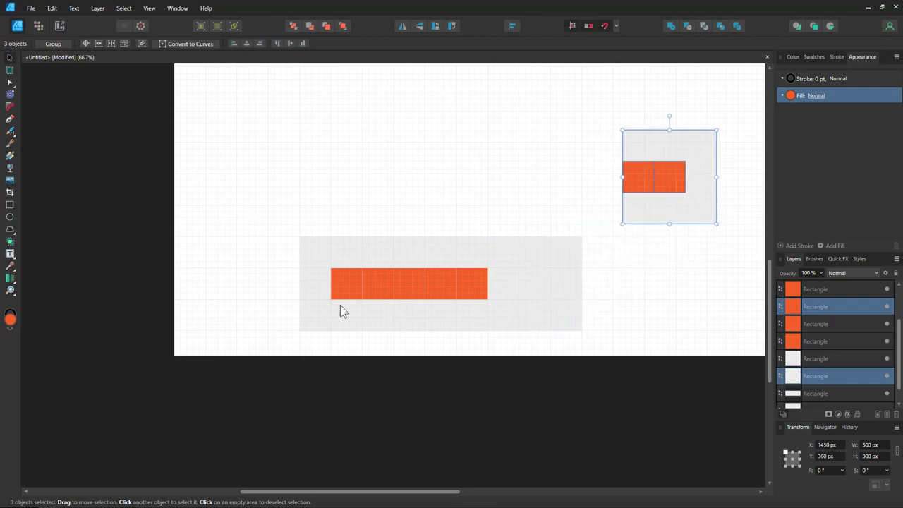
click(287, 207)
Step: Move the two joined tiles up off the wide rectangle and place the empty rectangle below them at X 430 px, Y 760 px
click(337, 266)
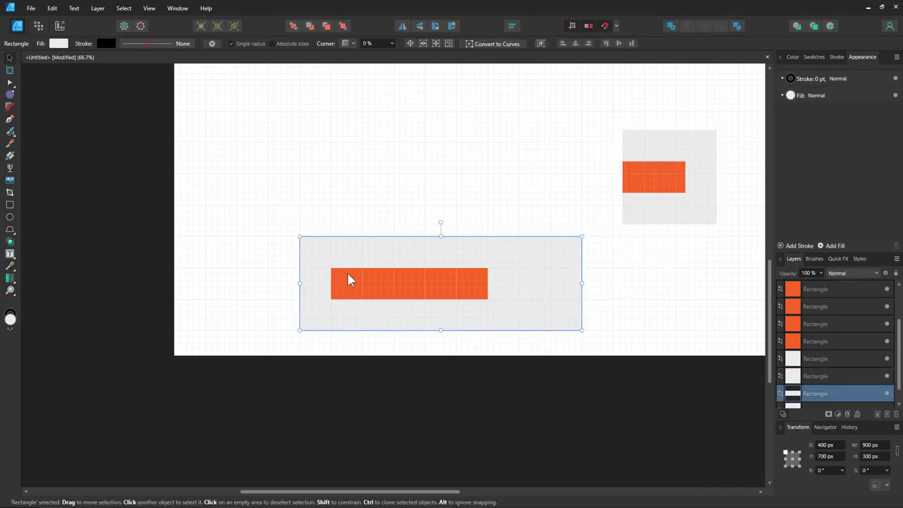
drag(342, 250, 313, 136)
drag(273, 227, 550, 359)
drag(360, 293, 382, 167)
drag(282, 161, 321, 292)
ctrl+scroll(388, 233, down, 3)
ctrl+scroll(387, 243, up, 1)
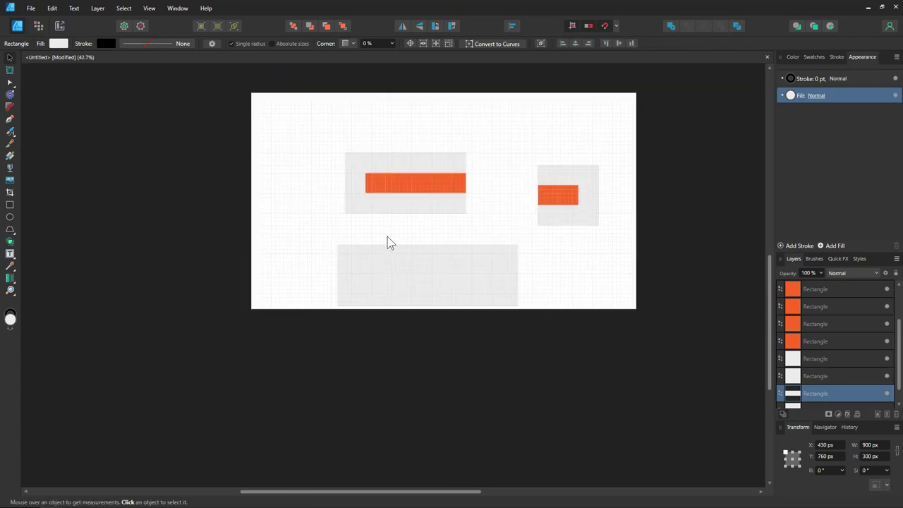
Step: Move all the tiles up to the top of the page and bring the end tile close to the joined pair
drag(315, 132, 619, 237)
drag(585, 204, 498, 114)
drag(557, 164, 488, 146)
Step: Move the large grey rectangle upward and resize it into a square two tiles wide and two tiles high
drag(435, 277, 413, 233)
ctrl+scroll(411, 230, up, 2)
drag(372, 201, 374, 203)
drag(566, 189, 472, 188)
drag(378, 236, 377, 329)
click(503, 250)
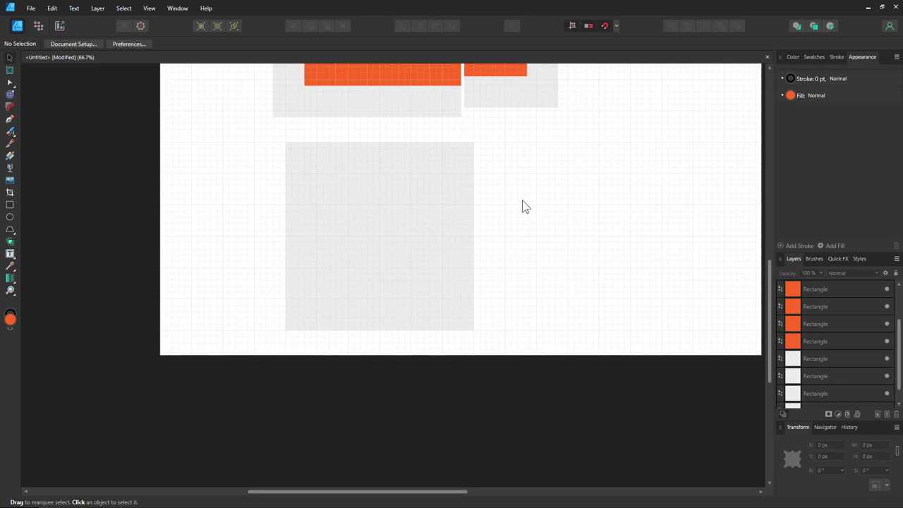
ctrl+scroll(522, 206, down, 2)
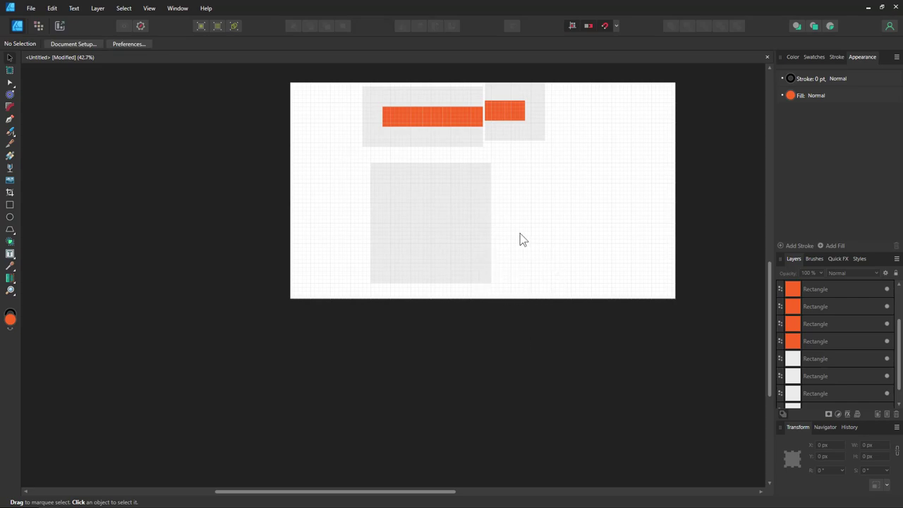
Step: Duplicate the joined pair's left grey square and place the copy to the right of the large grey square
drag(352, 150, 567, 85)
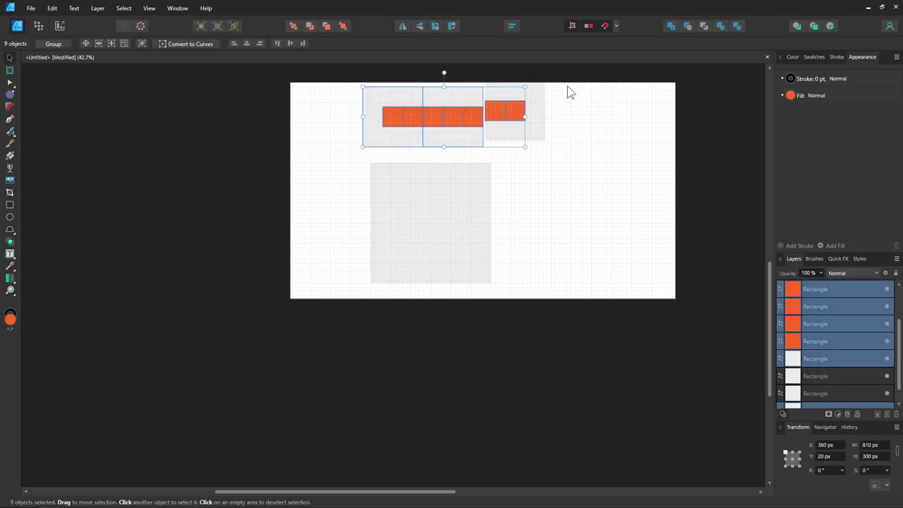
click(566, 174)
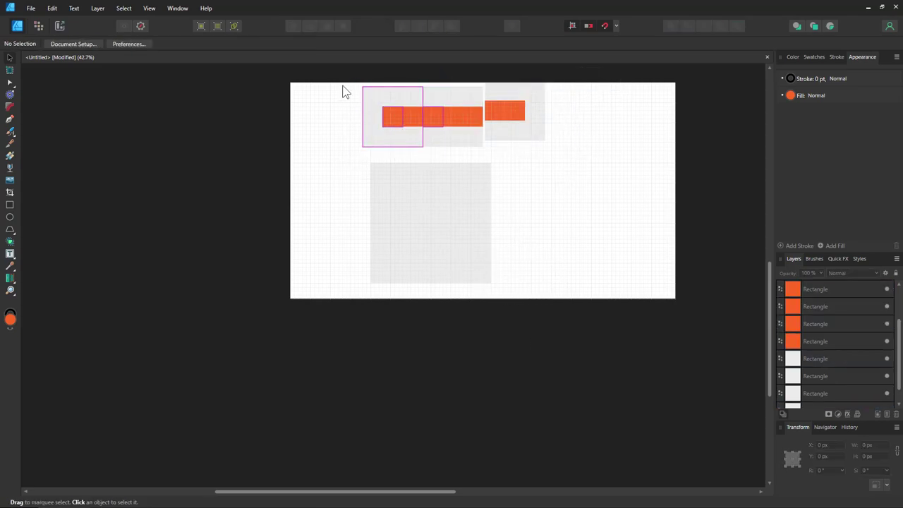
click(377, 138)
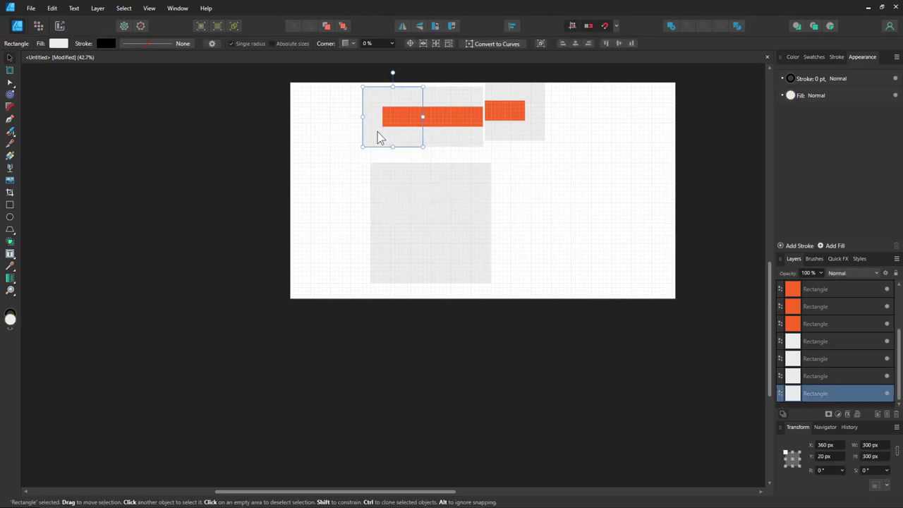
drag(378, 137, 530, 213)
ctrl+scroll(530, 213, up, 4)
drag(522, 161, 510, 163)
Step: Copy three orange squares onto the new grey tile, forming an L-shaped corner that reaches its right and bottom edges
scroll(515, 204, up, 3)
scroll(515, 204, up, 1)
mouse_move(173, 101)
mouse_down()
mouse_move(560, 329)
mouse_move(523, 285)
mouse_move(529, 294)
mouse_move(578, 294)
mouse_move(585, 306)
mouse_move(547, 342)
mouse_up()
click(580, 308)
click(617, 387)
scroll(610, 387, down, 1)
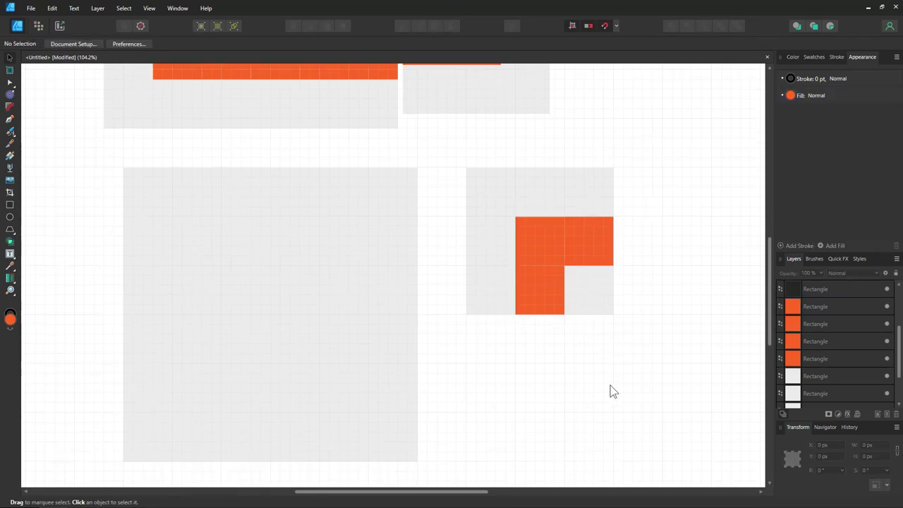
Step: Duplicate the L-shaped corner tile to X 1430 px, Y 410 px and select the copy's grey square
ctrl+scroll(597, 357, down, 2)
drag(637, 355, 498, 181)
ctrl+drag(530, 262, 636, 267)
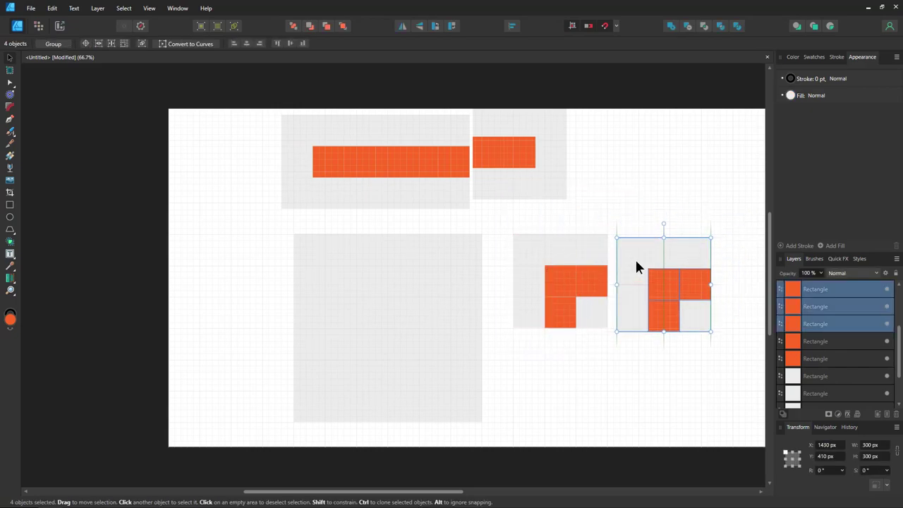
click(636, 267)
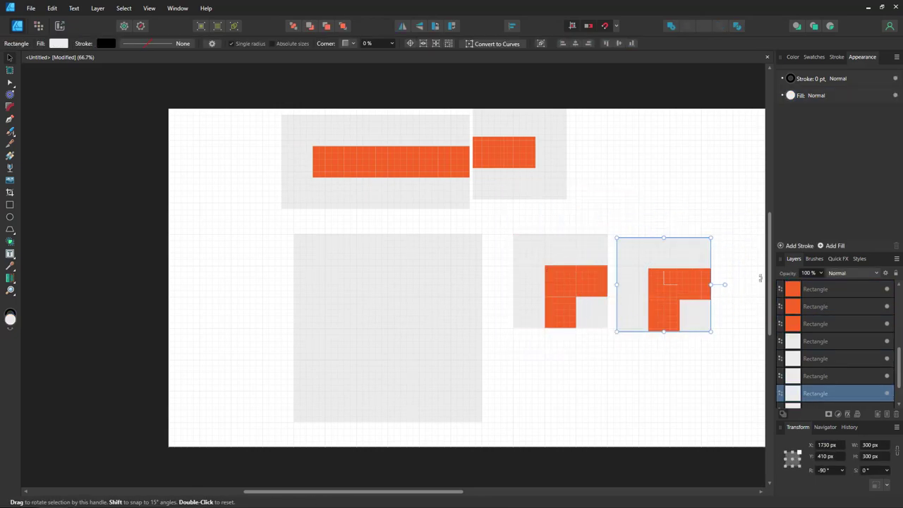
Step: Undo the grey square's stray move and rotate the whole copied corner tile to -90°
mouse_move(677, 250)
mouse_down()
mouse_move(709, 329)
mouse_move(685, 255)
mouse_up()
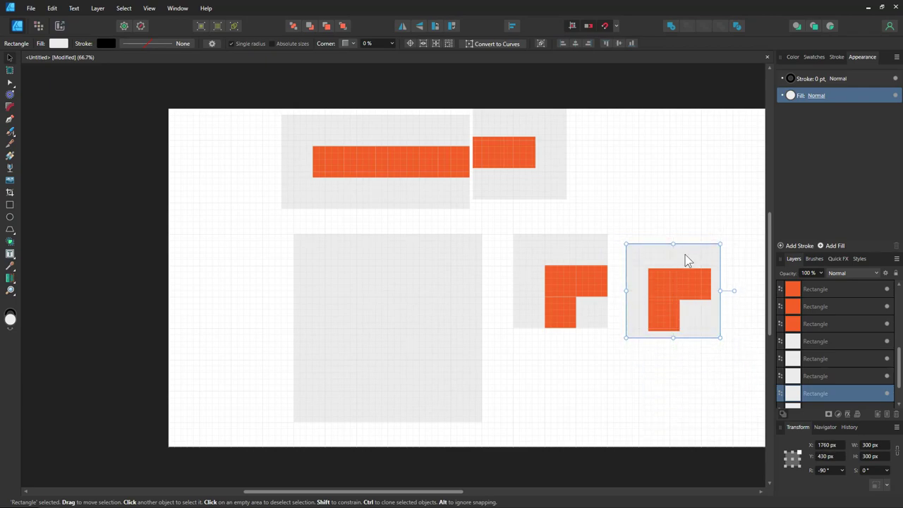
key(ctrl+z)
drag(732, 349, 611, 197)
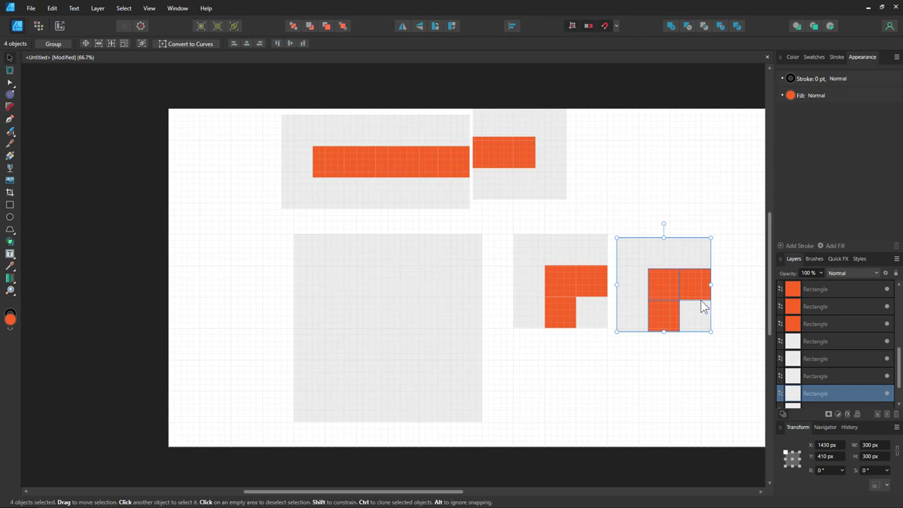
drag(662, 223, 736, 291)
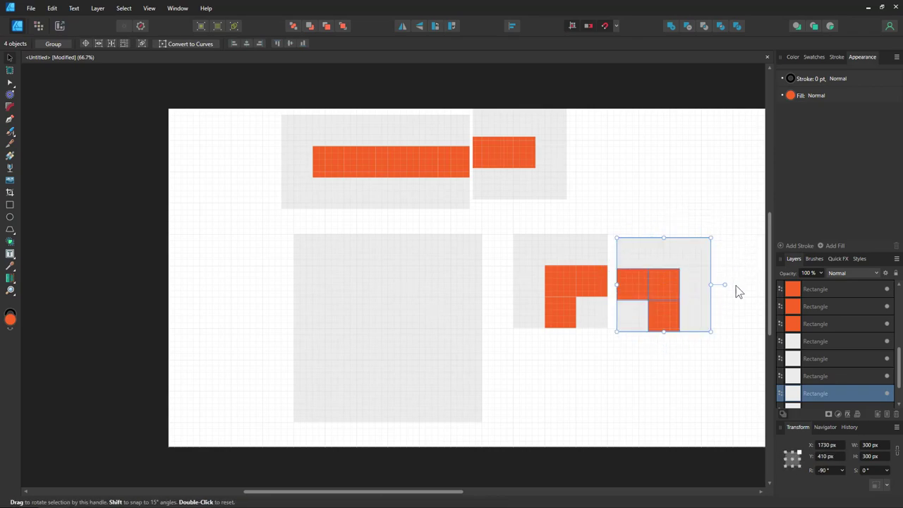
Step: Duplicate both corner tiles below the originals and rotate the copies so the four L-shapes form a ring
drag(731, 360, 487, 203)
ctrl+drag(564, 247, 572, 334)
drag(619, 317, 624, 431)
drag(662, 406, 660, 394)
click(617, 208)
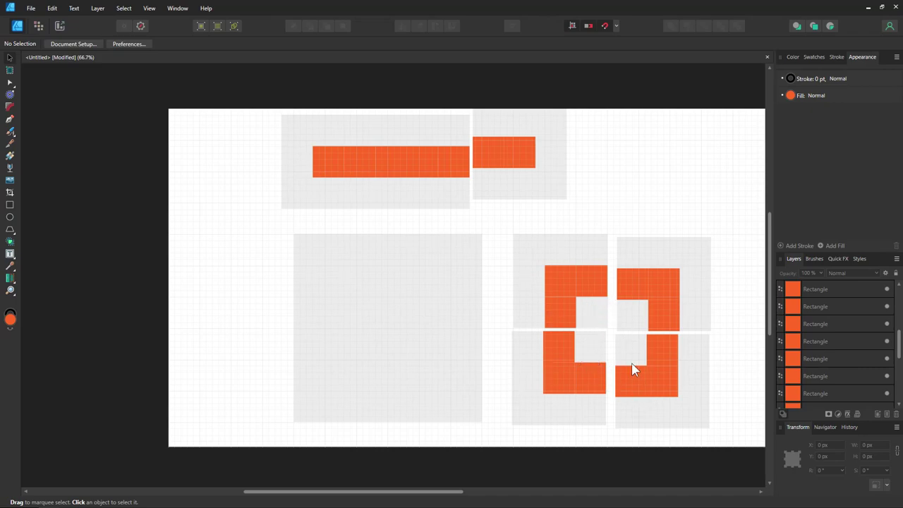
Step: Copy an orange square into the empty inner corner of each of the four corner tiles
ctrl+scroll(559, 295, down, 2)
ctrl+scroll(505, 215, up, 1)
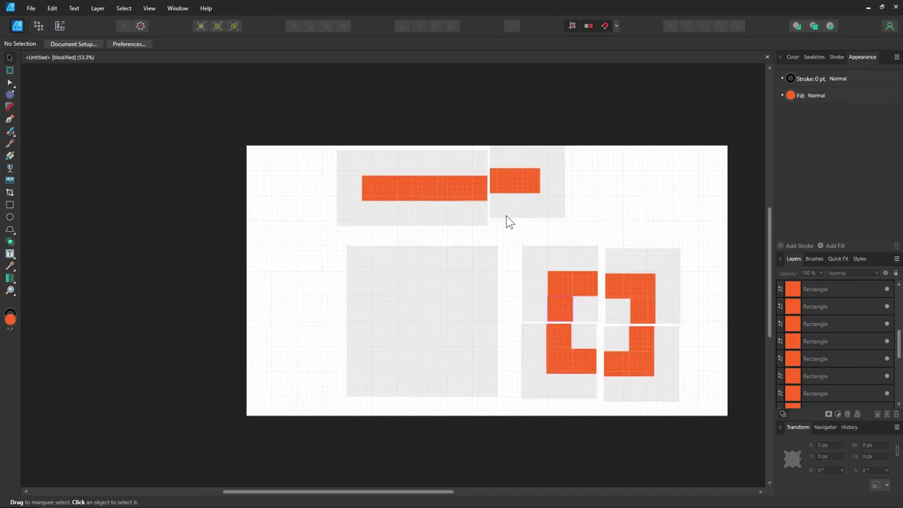
click(471, 192)
drag(470, 192, 579, 311)
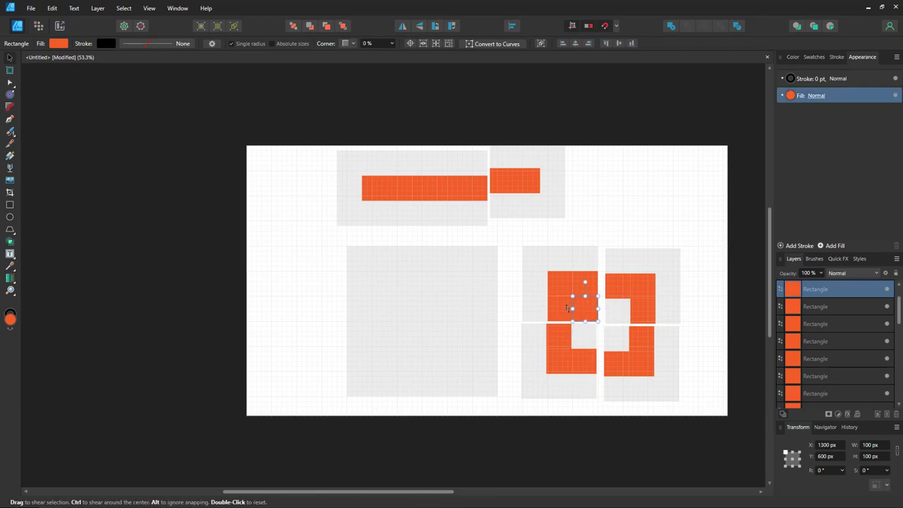
click(514, 282)
click(585, 311)
drag(585, 310, 617, 339)
click(625, 224)
click(618, 317)
click(612, 199)
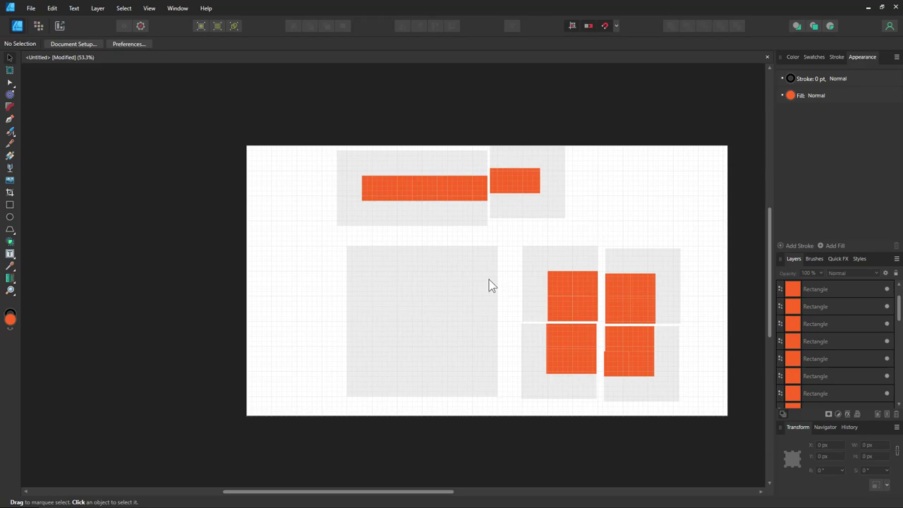
Step: Remove the orange squares filling the inner corners of the four corner tiles
click(591, 314)
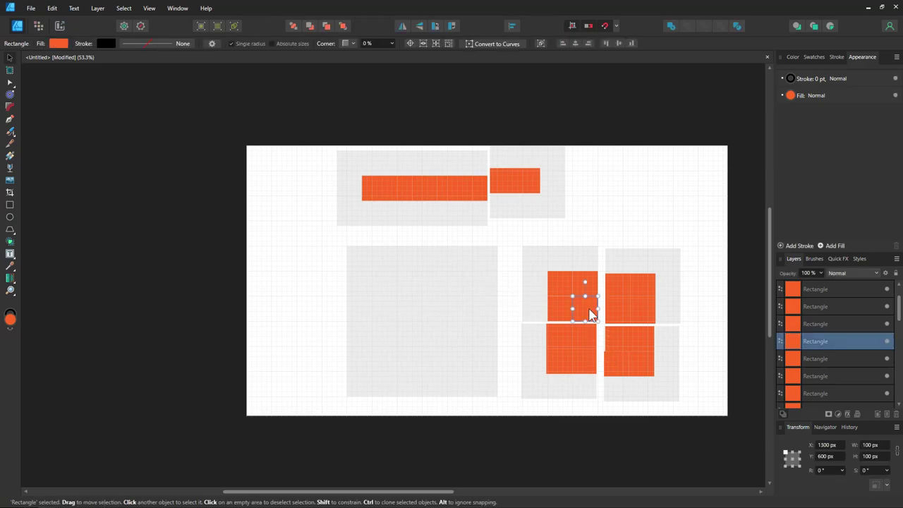
drag(591, 315, 478, 191)
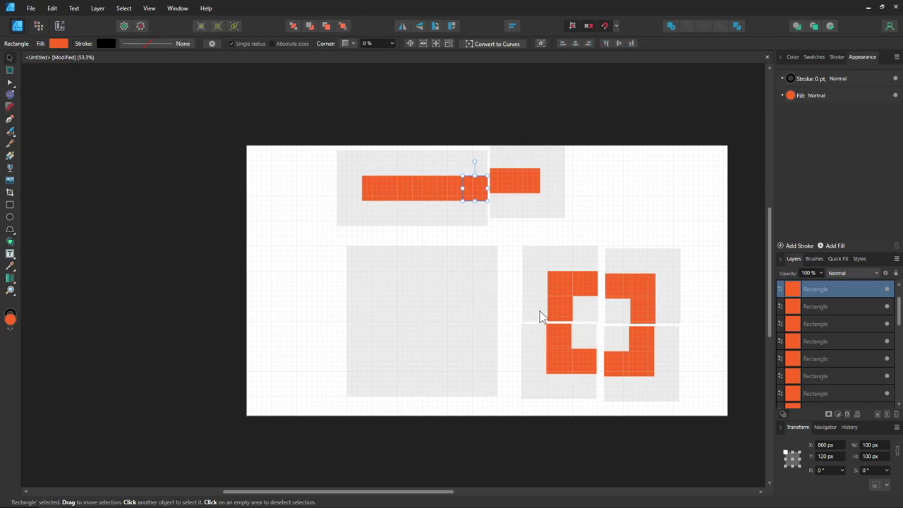
Step: Duplicate the large grey square to its left at X 100 px, Y 400 px and shrink the copy to 300 by 310 px
click(375, 265)
drag(379, 290, 266, 298)
drag(194, 322, 271, 320)
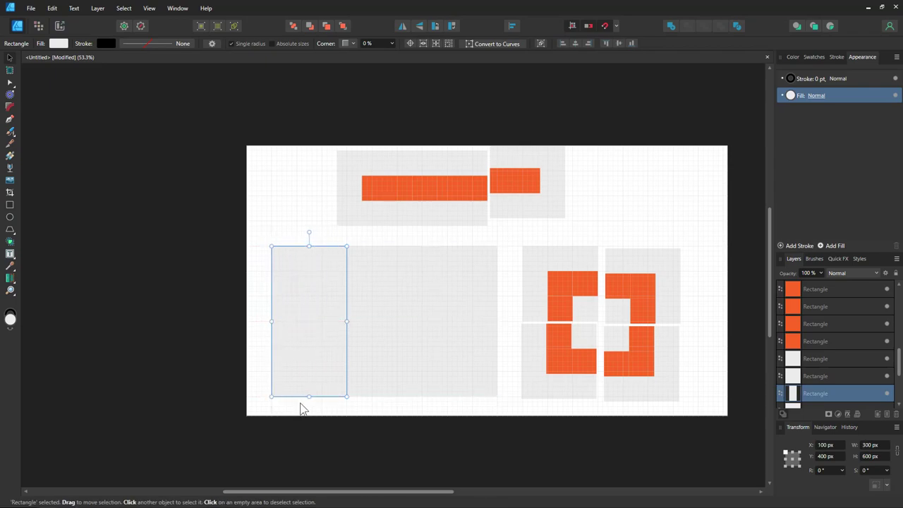
drag(309, 397, 313, 323)
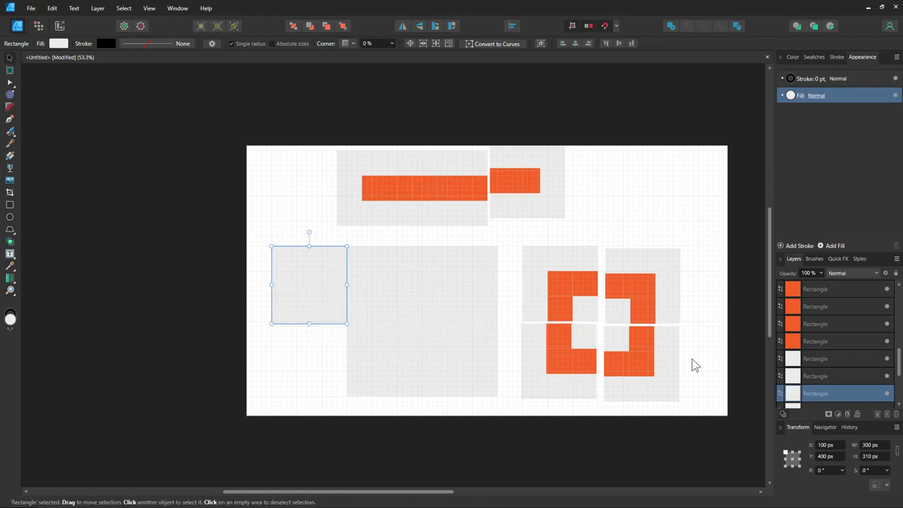
Step: Move the ring's bottom-right and top-right corner tiles into the matching quadrants of the large grey square
drag(693, 407, 597, 311)
drag(641, 379, 473, 377)
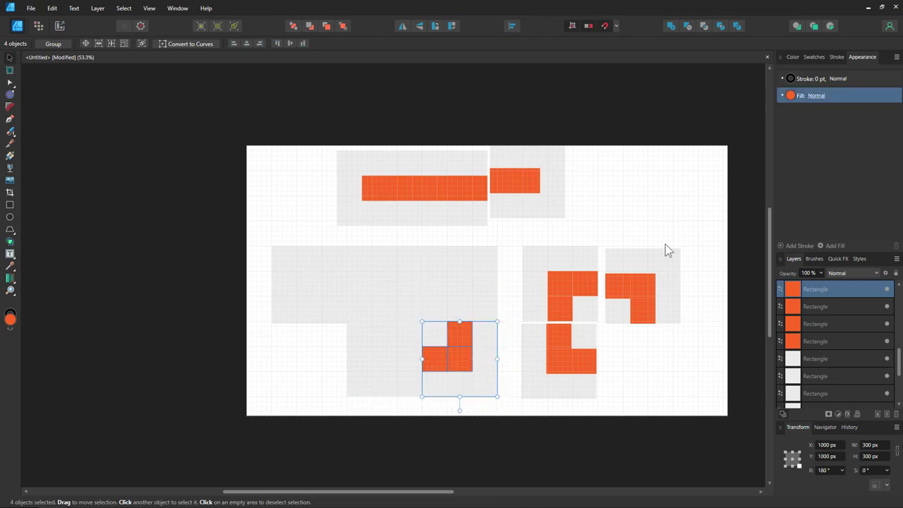
click(406, 295)
drag(698, 228, 596, 337)
drag(655, 278, 476, 261)
Step: Move the ring's bottom-left corner tile into the large grey square's bottom-left quadrant at X 400 px, Y 700 px
drag(619, 403, 384, 359)
click(589, 369)
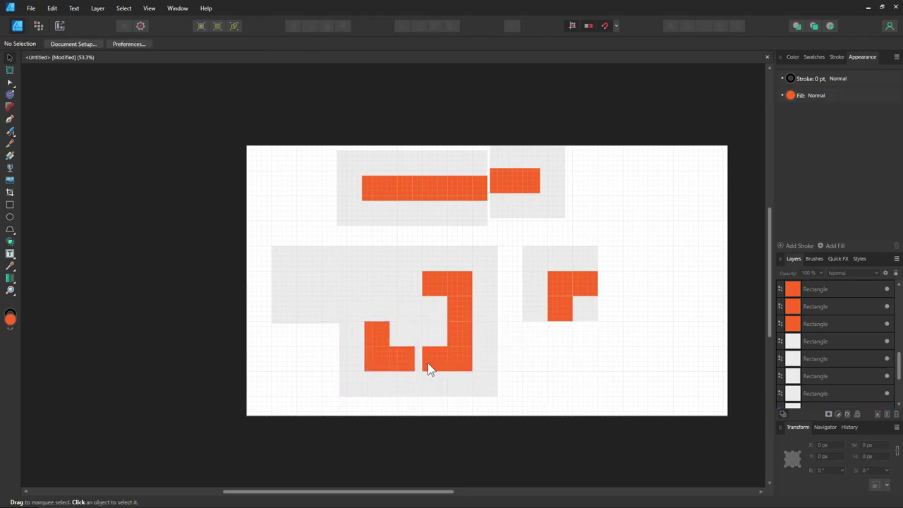
ctrl+scroll(379, 359, up, 3)
click(337, 391)
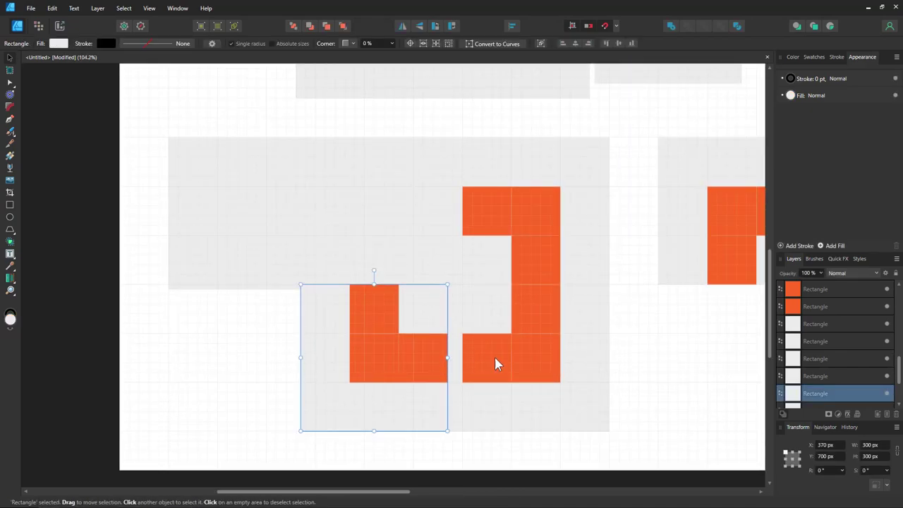
click(511, 420)
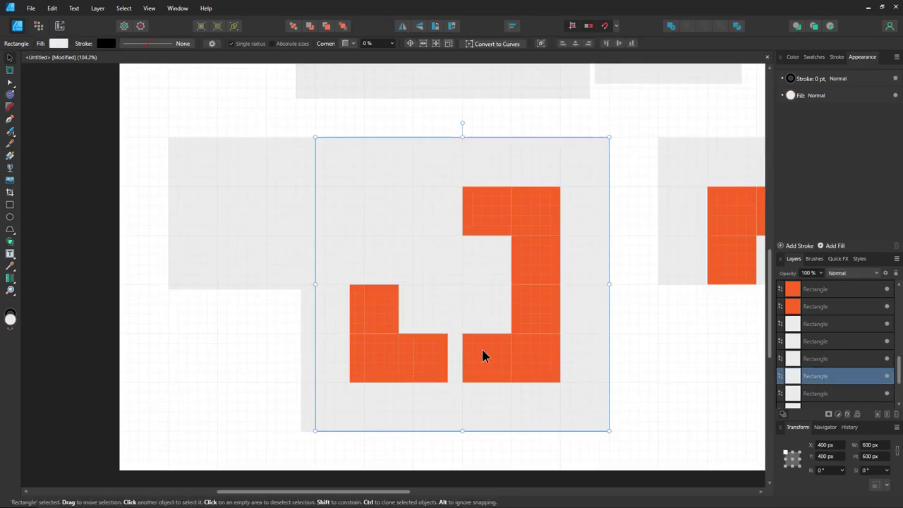
drag(393, 355, 421, 359)
drag(255, 437, 462, 270)
drag(433, 310, 433, 314)
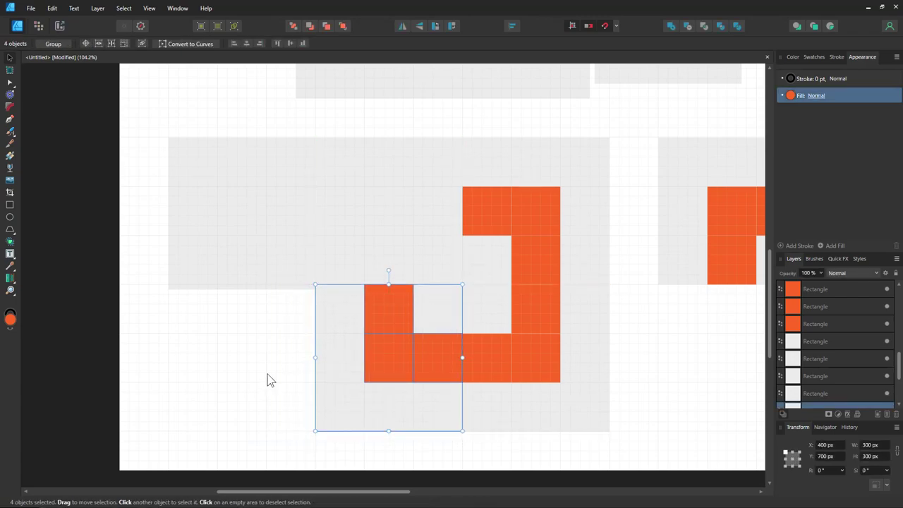
Step: Shift the bottom-left corner tile slightly and snap it back to X 400 px, Y 700 px
click(282, 370)
drag(265, 440, 465, 276)
drag(399, 299, 401, 304)
key(Escape)
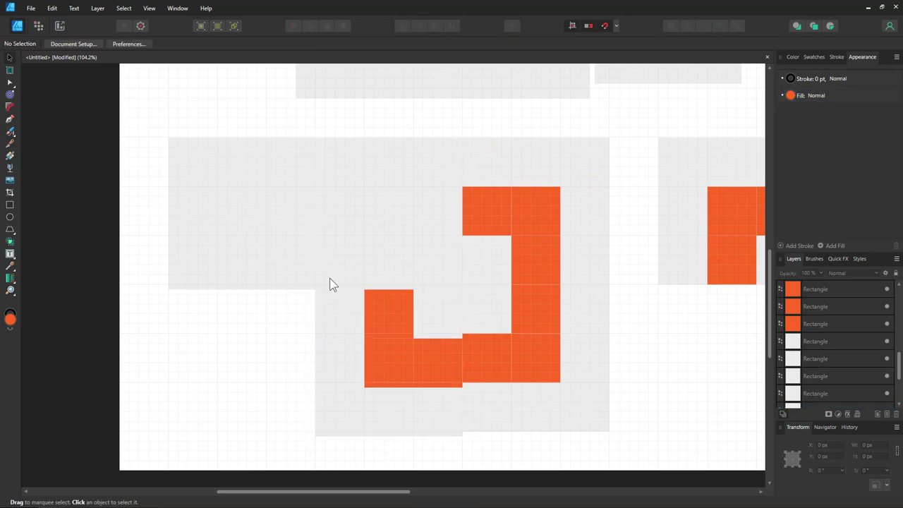
drag(484, 453, 312, 282)
drag(373, 330, 397, 368)
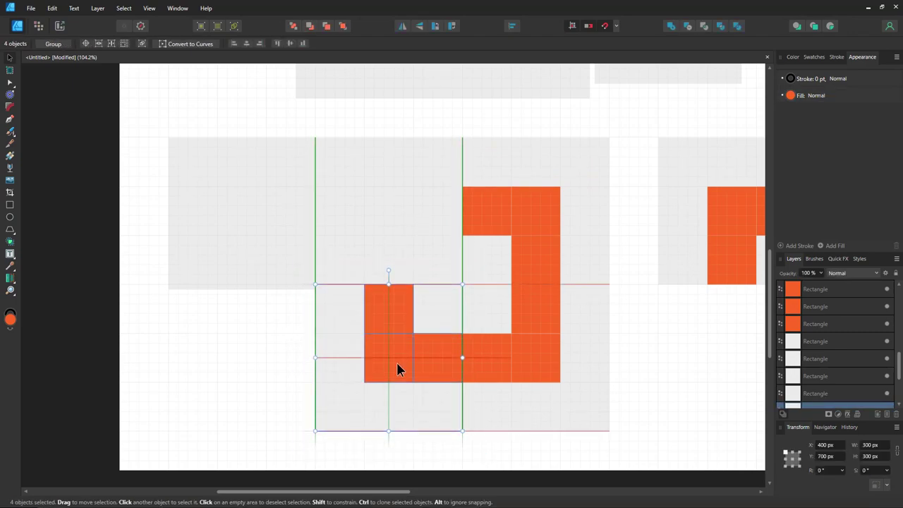
click(273, 355)
Step: Extend the remaining corner tile's orange arm to its left edge with a copied square and move the tile to X 400 px, Y 400 px
scroll(363, 244, up, 1)
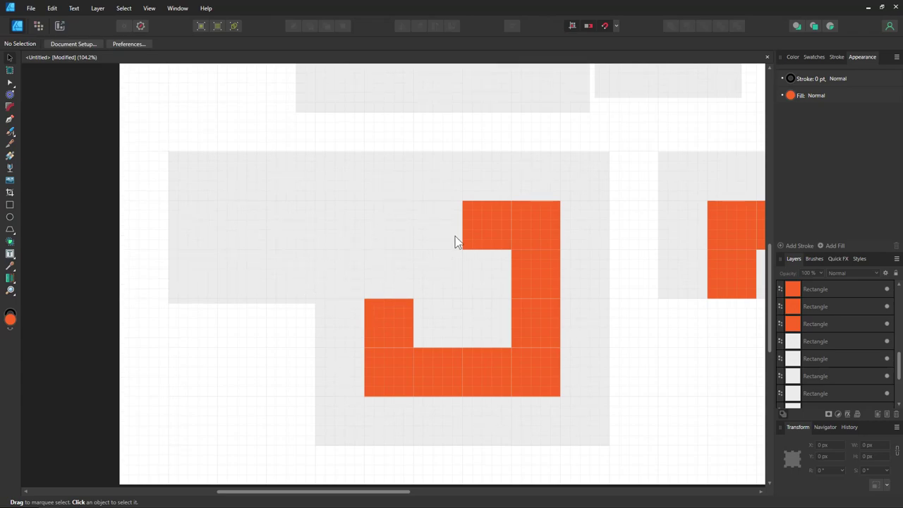
scroll(507, 277, down, 1)
shift+scroll(656, 247, right, 1)
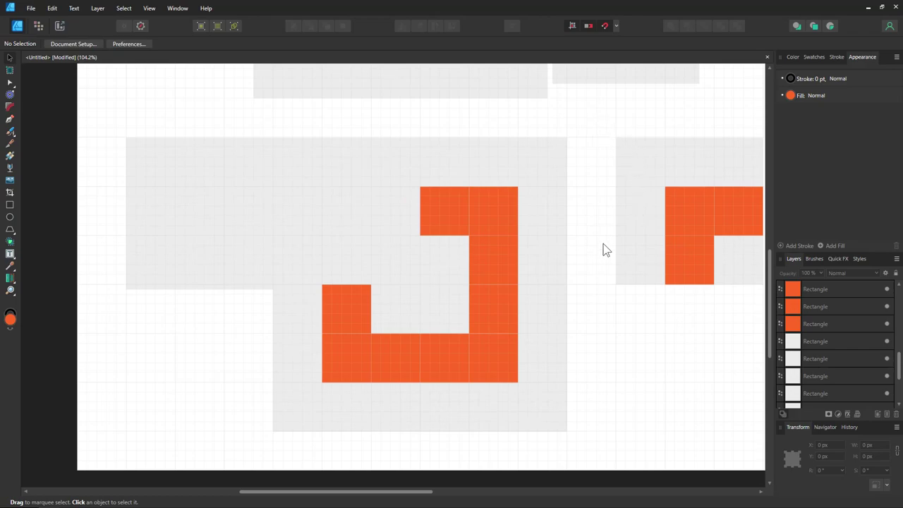
shift+scroll(564, 223, right, 1)
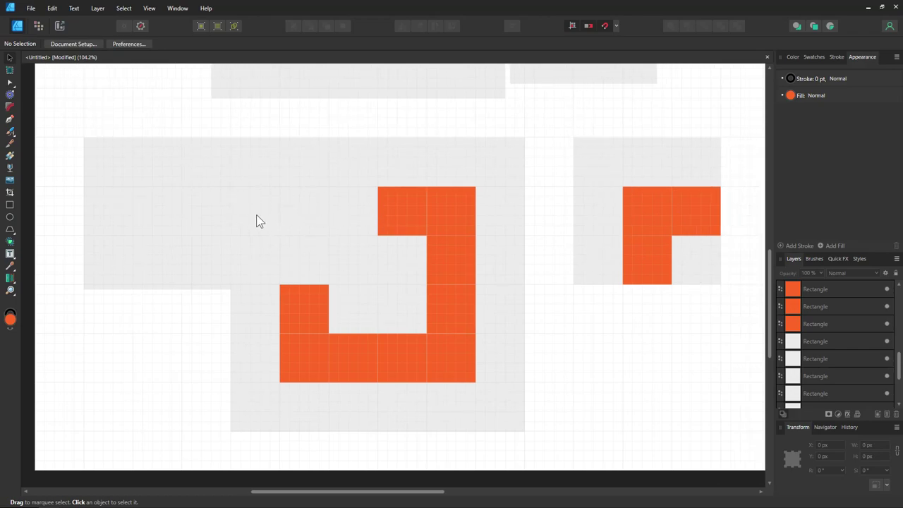
click(642, 206)
alt+drag(642, 206, 594, 204)
drag(540, 108, 737, 325)
drag(695, 258, 350, 256)
Step: Move the left end tile of the upper strip onto the small grey square beside the ring, joining the orange paths
ctrl+scroll(574, 326, down, 2)
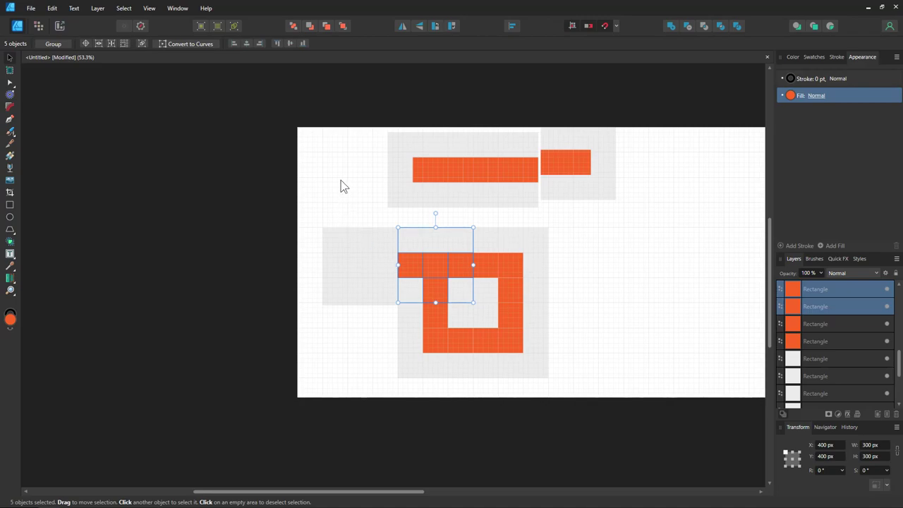
drag(382, 215, 469, 136)
drag(449, 185, 385, 296)
click(633, 299)
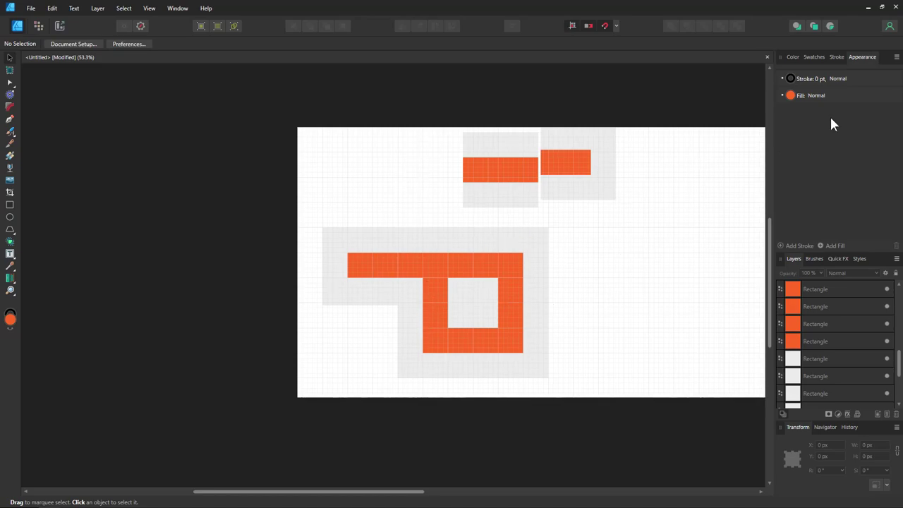
Step: Close Affinity Designer without saving the untitled diagram and enlarge the 2D viewport in Godot
click(894, 7)
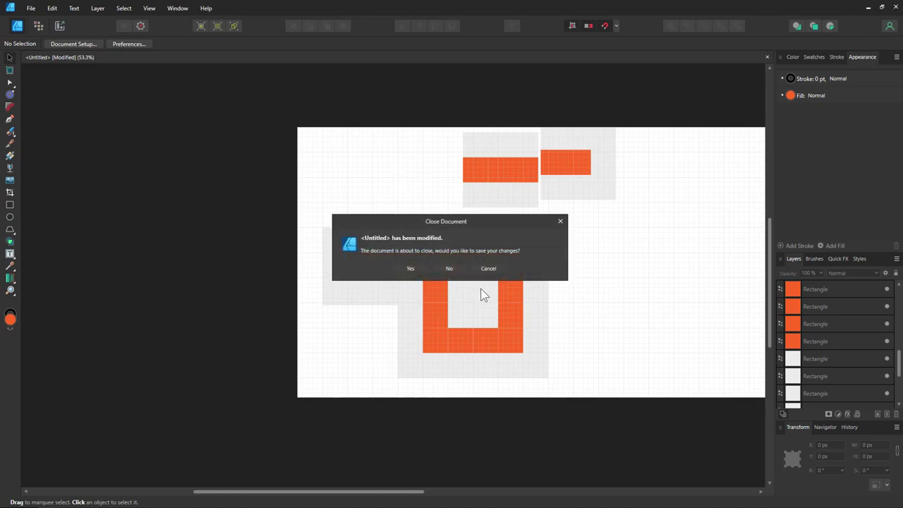
click(449, 269)
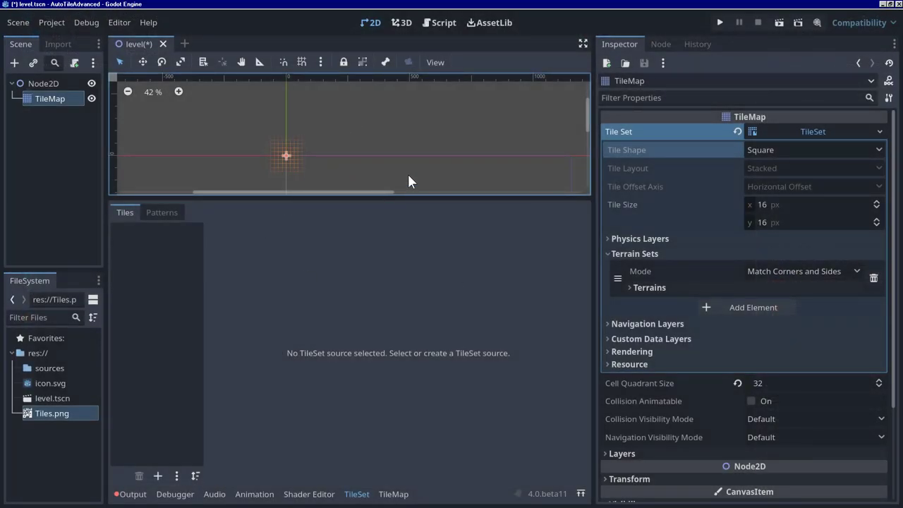
drag(401, 195, 402, 247)
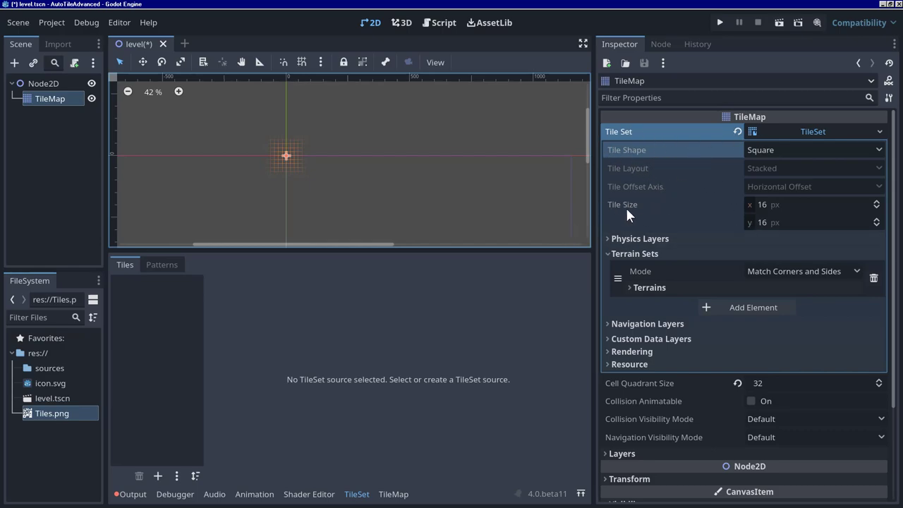
Step: Set the TileSet's tile size to 64 by 64 px
click(794, 208)
text(64)
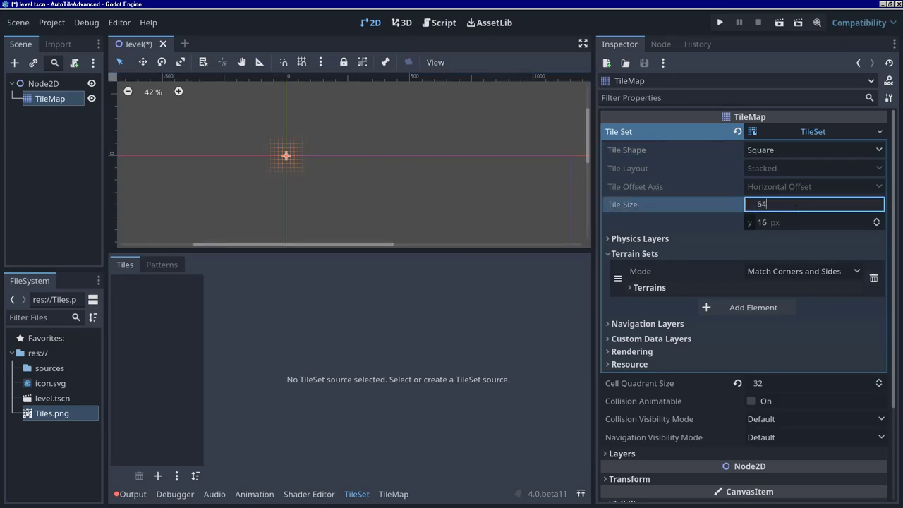
click(796, 223)
text(64)
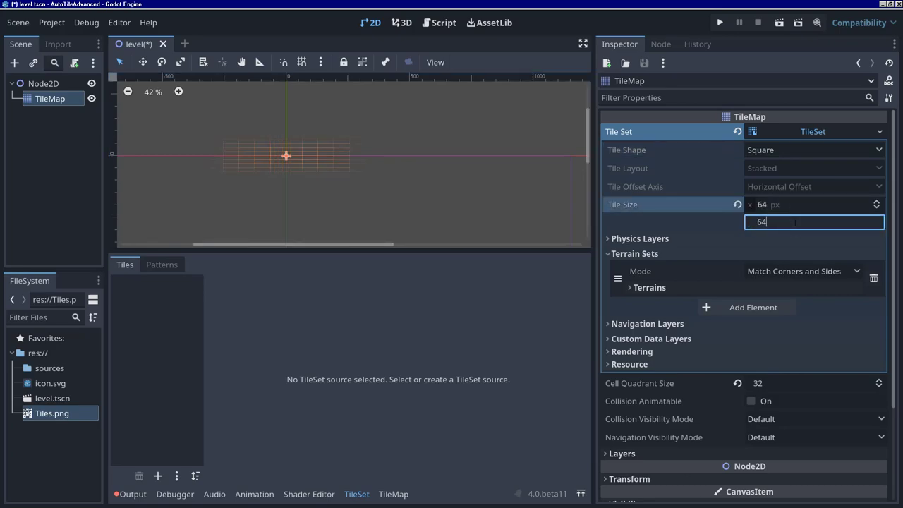
key(Return)
scroll(363, 173, down, 1)
scroll(363, 172, down, 2)
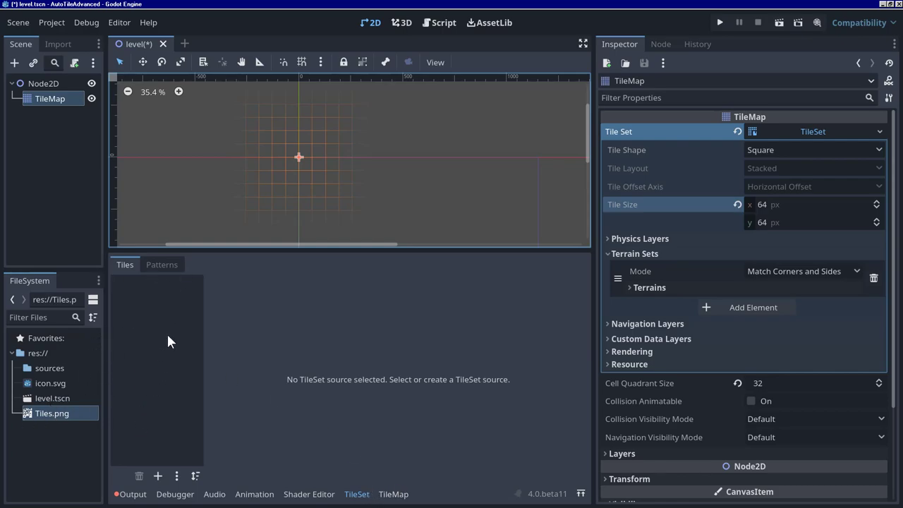
Step: Add an Atlas source to the TileSet
click(162, 313)
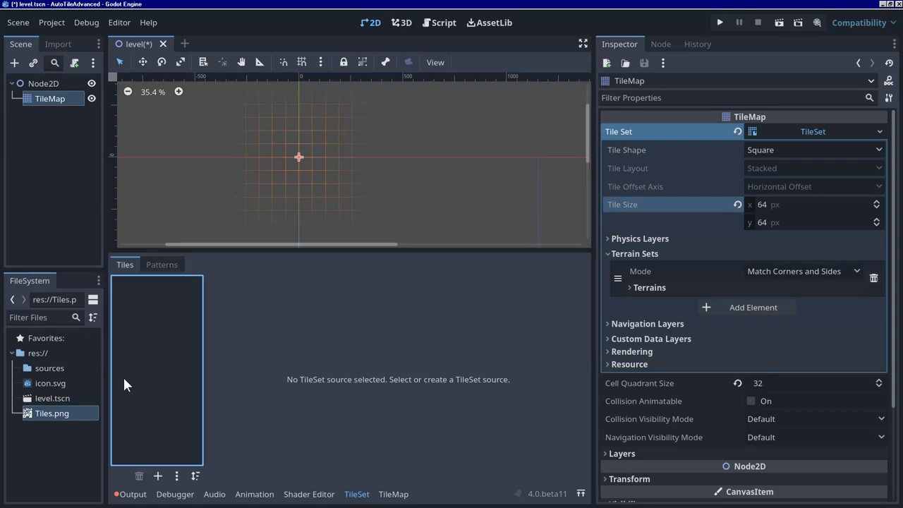
mouse_move(48, 415)
mouse_down()
mouse_move(59, 417)
mouse_move(157, 285)
mouse_move(59, 421)
mouse_up()
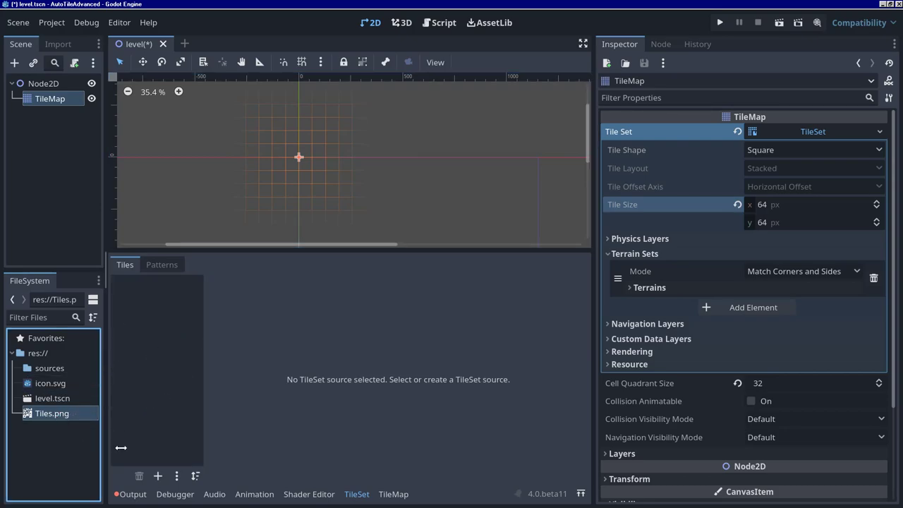
click(158, 476)
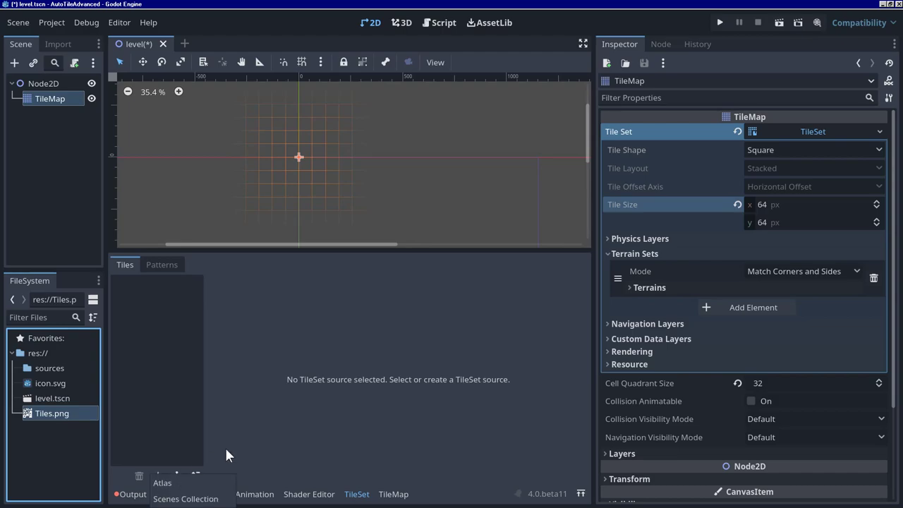
click(182, 477)
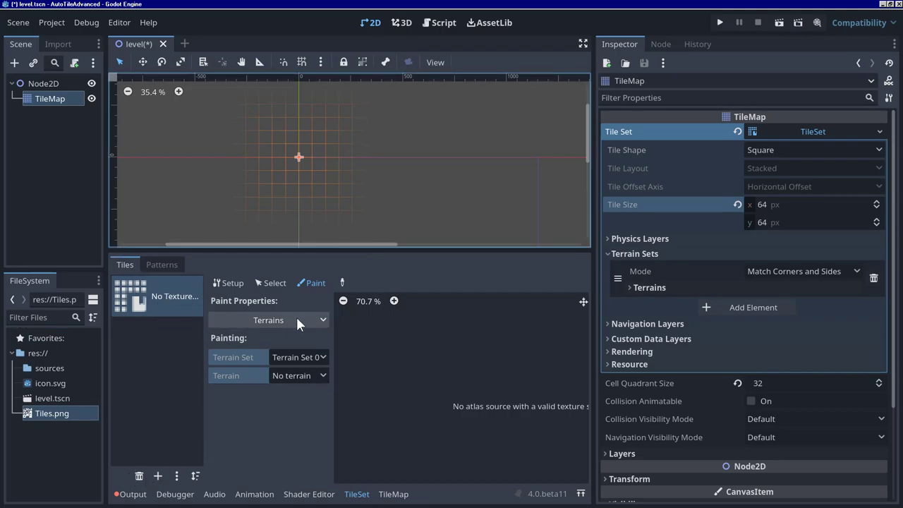
click(255, 318)
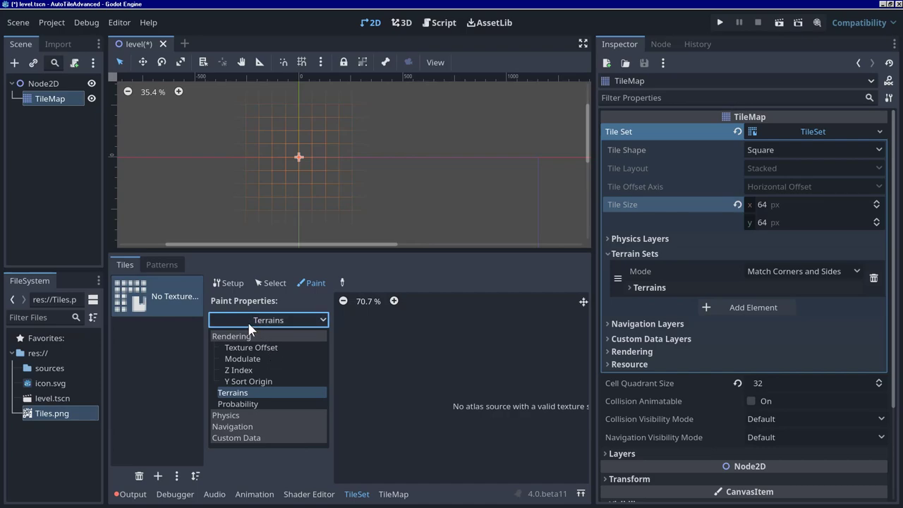
click(247, 322)
click(142, 310)
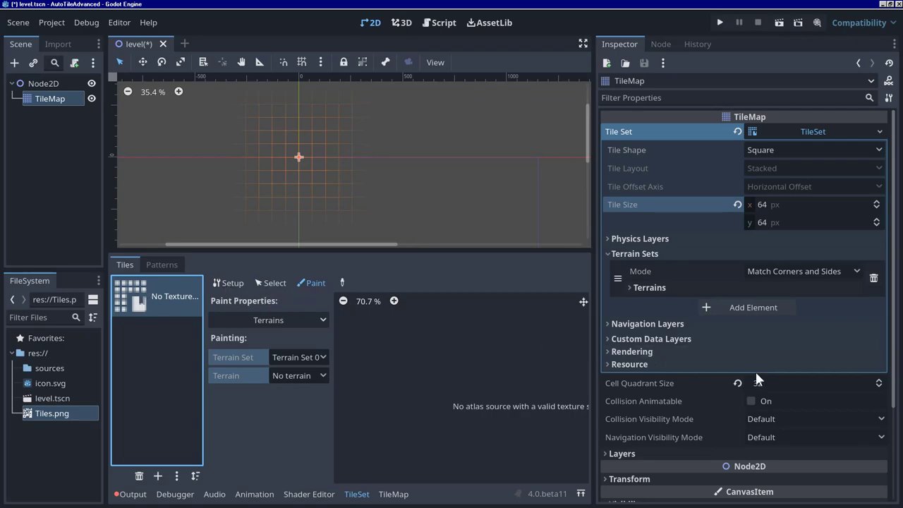
Step: Set Tiles.png as the Atlas source's texture and decline the automatic creation of tiles
click(670, 362)
click(669, 361)
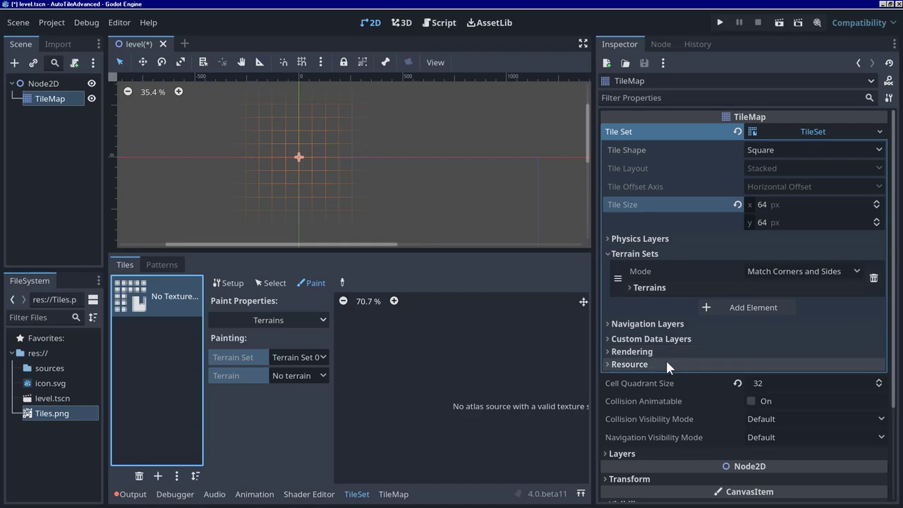
drag(32, 413, 263, 319)
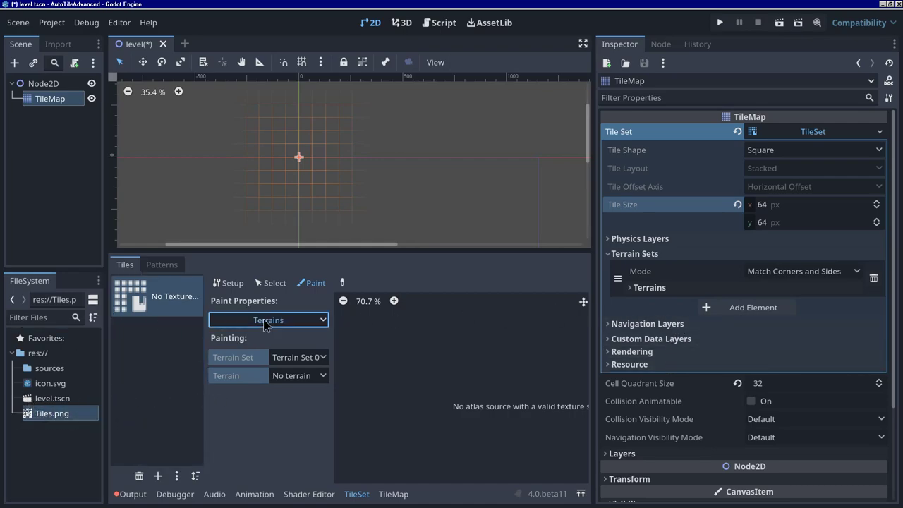
click(263, 317)
click(268, 315)
click(237, 282)
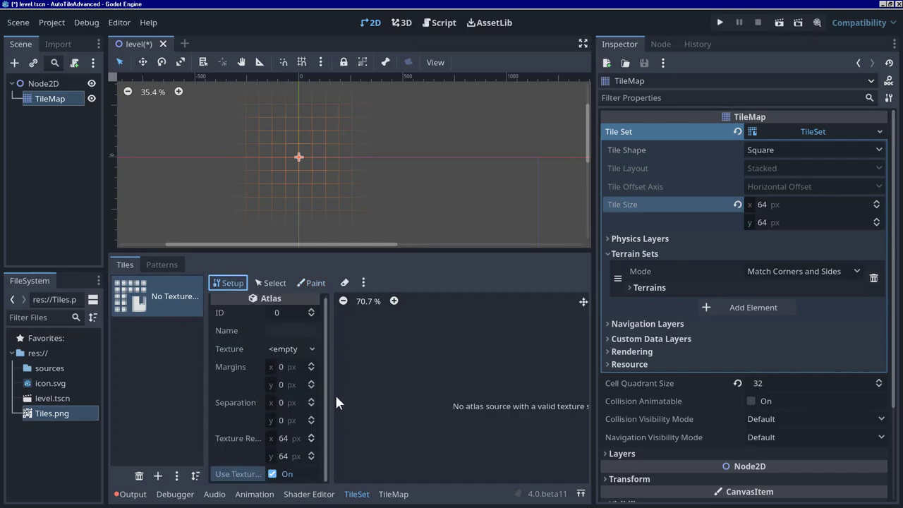
drag(47, 412, 290, 351)
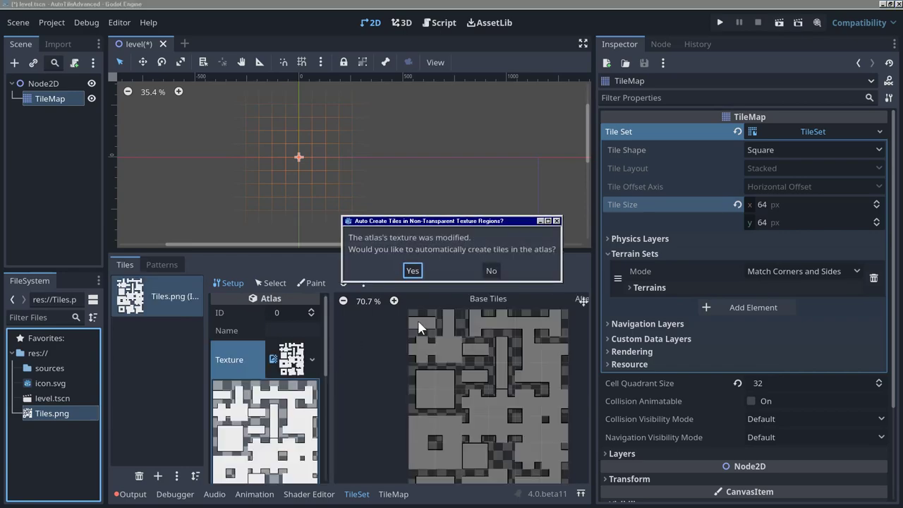
click(491, 270)
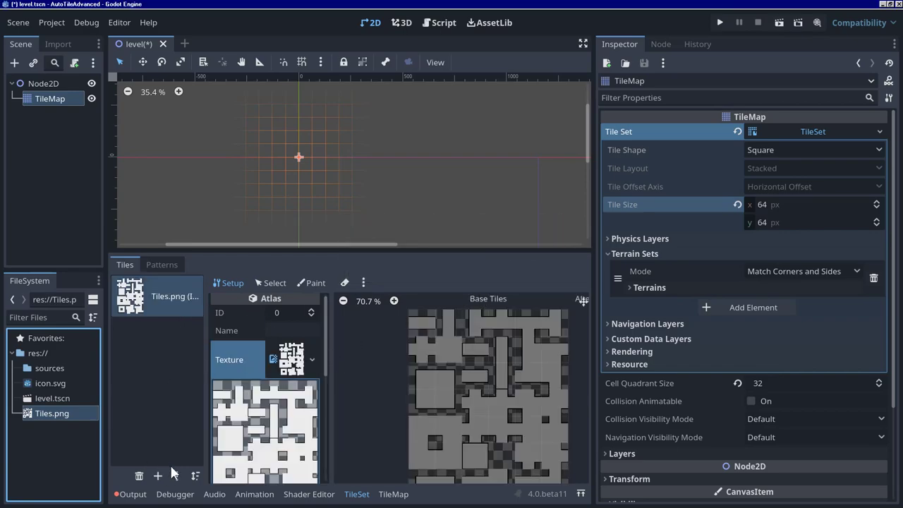
Step: Replace the existing Atlas source with a new one made from Tiles.png, letting its tiles be created automatically
click(139, 475)
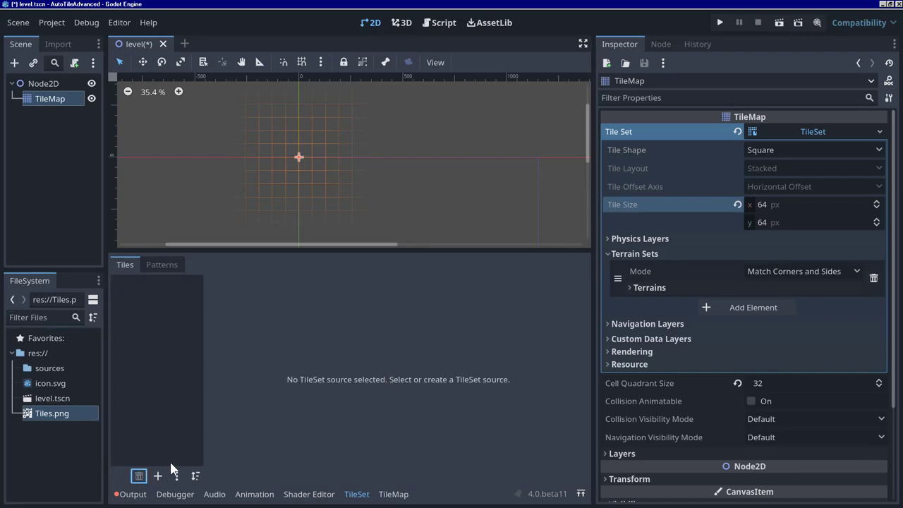
click(158, 475)
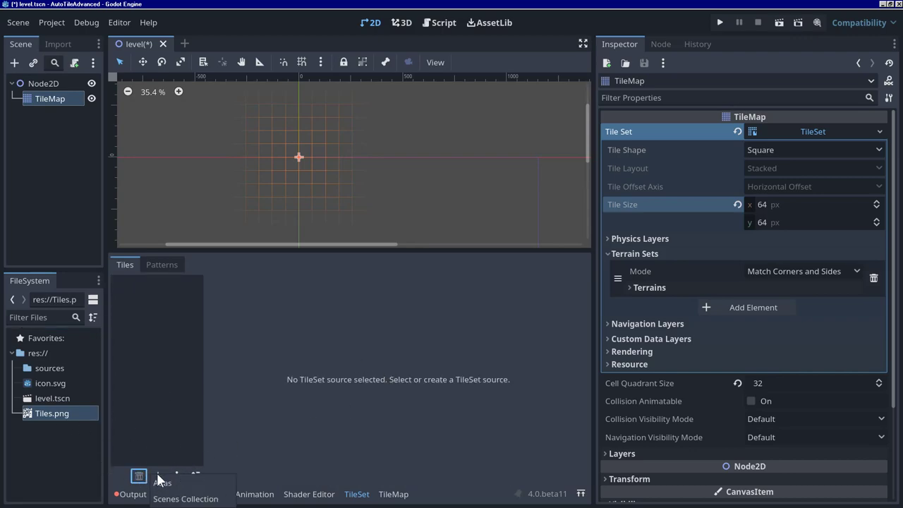
click(161, 461)
drag(53, 417, 155, 364)
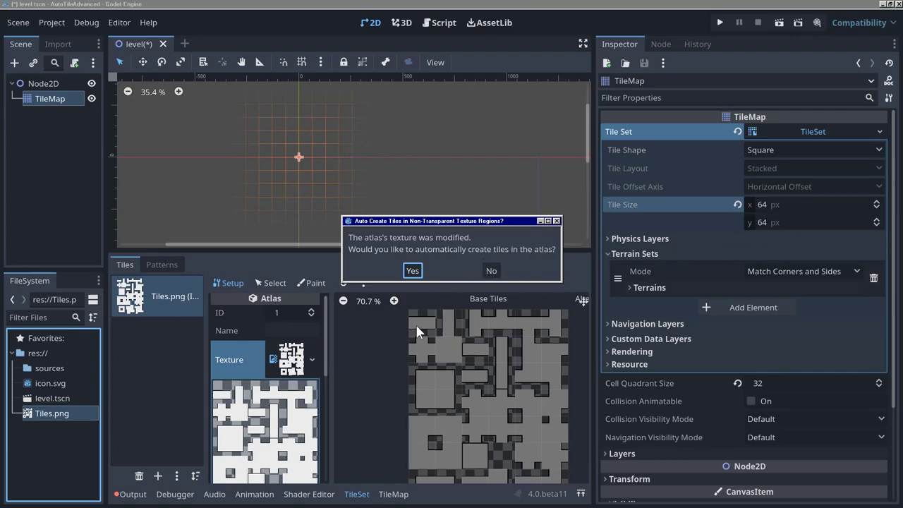
click(412, 272)
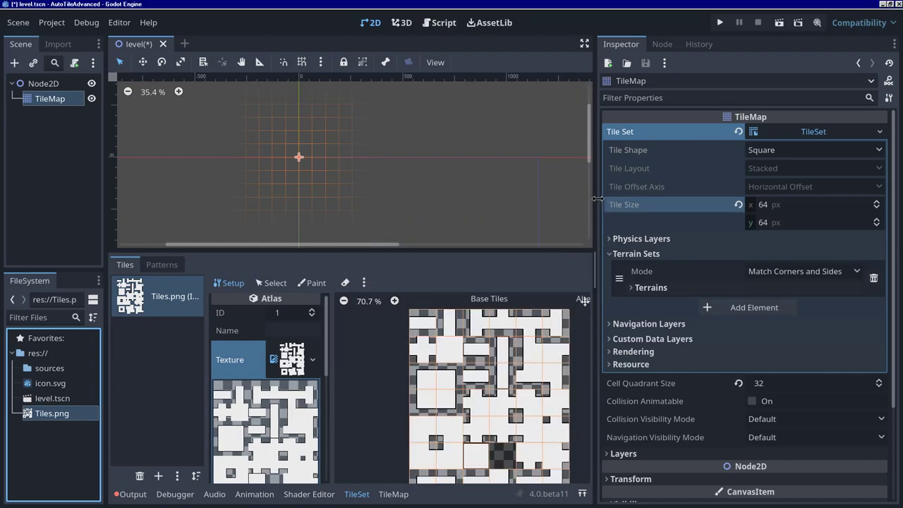
Step: Enlarge the TileSet editor by narrowing the Inspector and reducing the height of the 2D viewport
drag(597, 204, 677, 205)
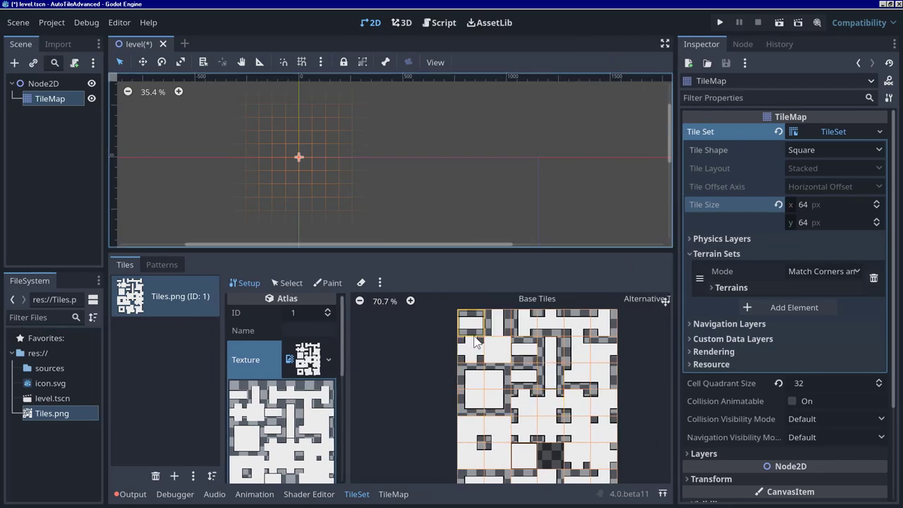
drag(481, 251, 481, 237)
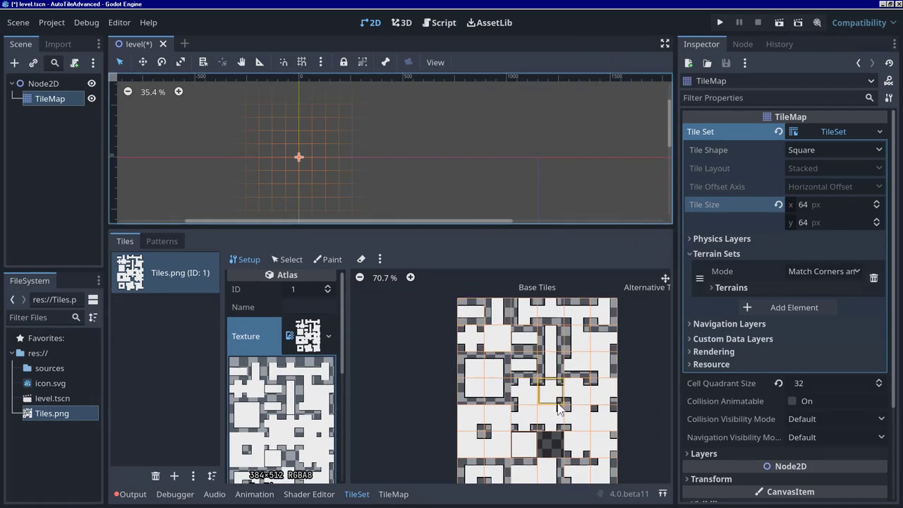
Step: Examine the terrains, patterns and tiles available for painting in the TileMap editor
click(395, 494)
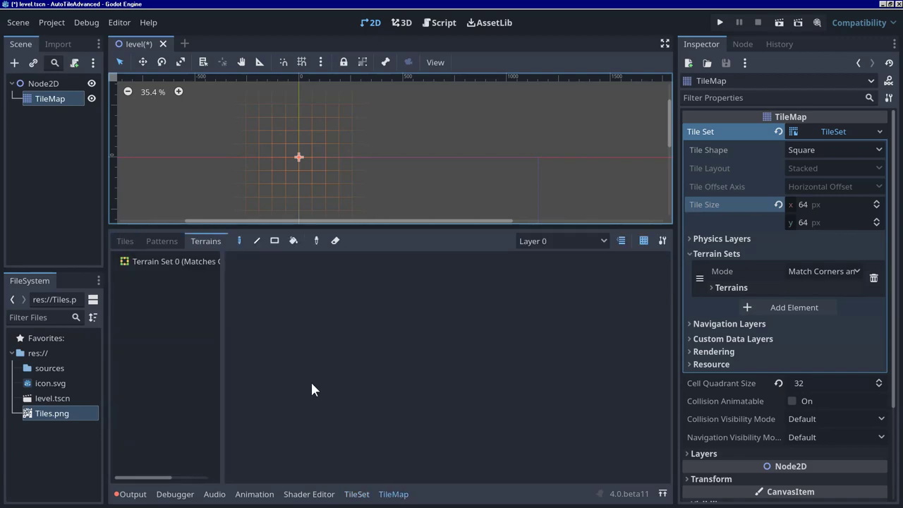
click(195, 277)
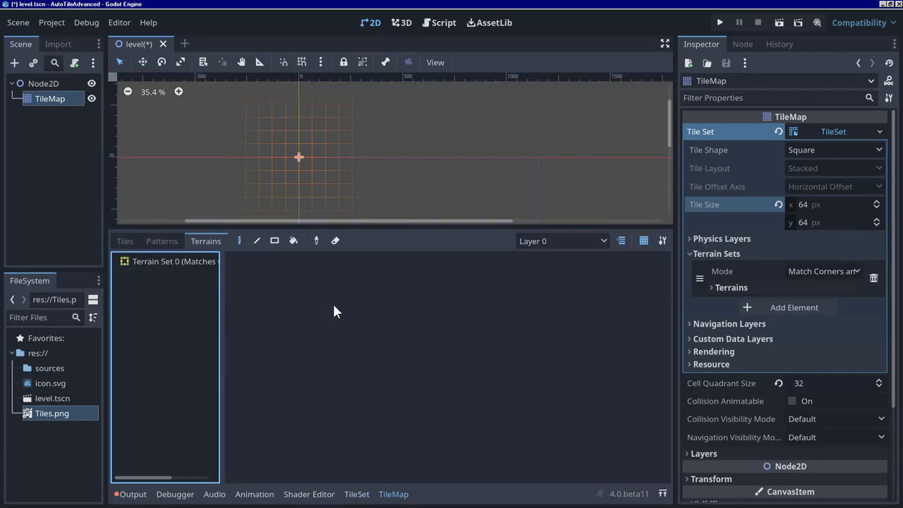
click(404, 344)
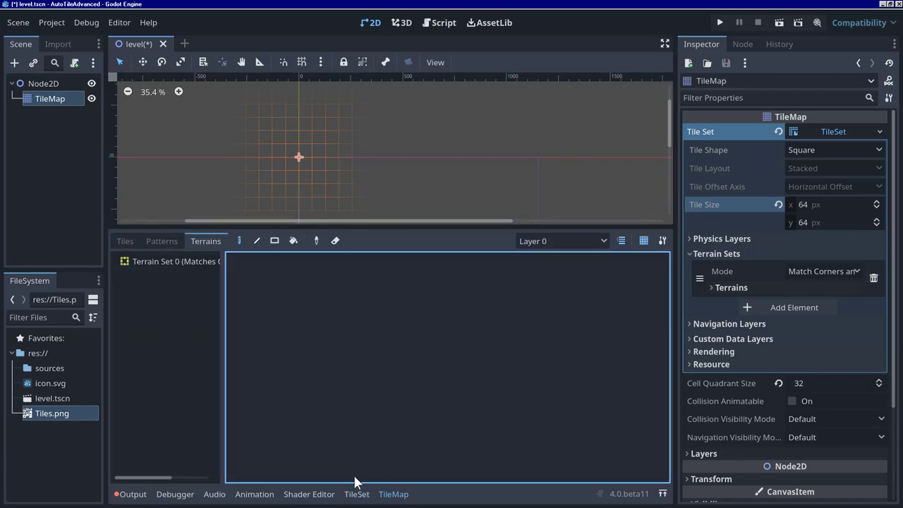
click(165, 240)
click(130, 241)
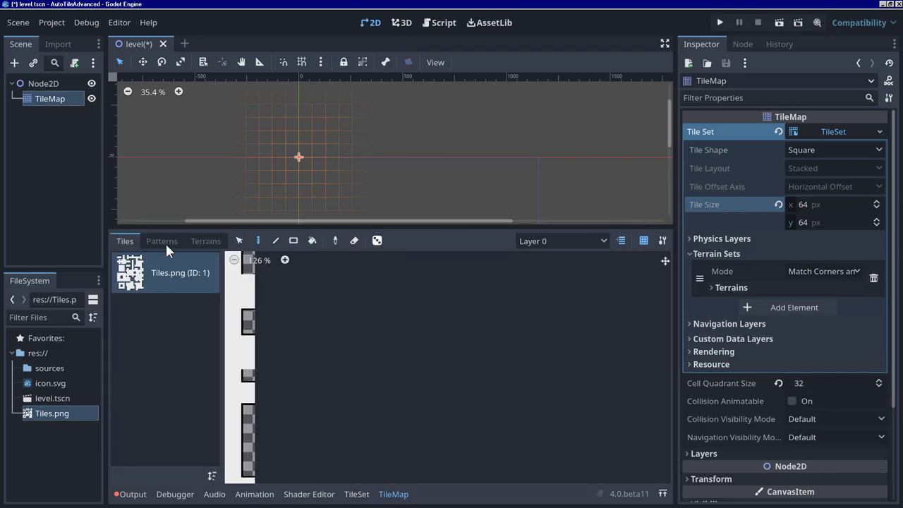
Step: Try painting single Tiles.png tiles by hand near the origin in the 2D viewport, and erase them
click(236, 310)
mouse_move(367, 182)
mouse_down()
mouse_move(422, 188)
mouse_move(370, 180)
mouse_move(392, 187)
mouse_up()
mouse_move(390, 187)
right_down()
mouse_move(448, 198)
mouse_move(416, 182)
mouse_move(371, 190)
mouse_move(400, 198)
right_up()
click(232, 356)
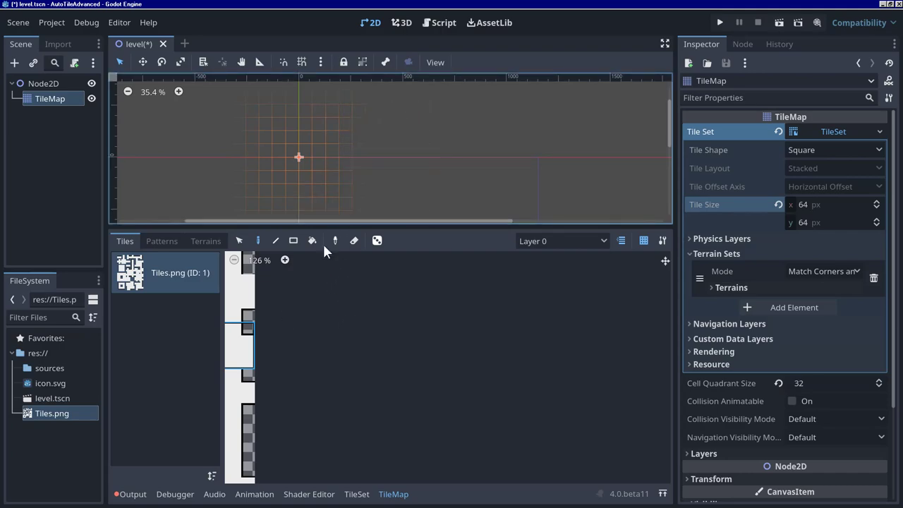
Step: Return to the TileSet editor, switch to painting terrains and check which terrains Terrain Set 0 offers
click(357, 494)
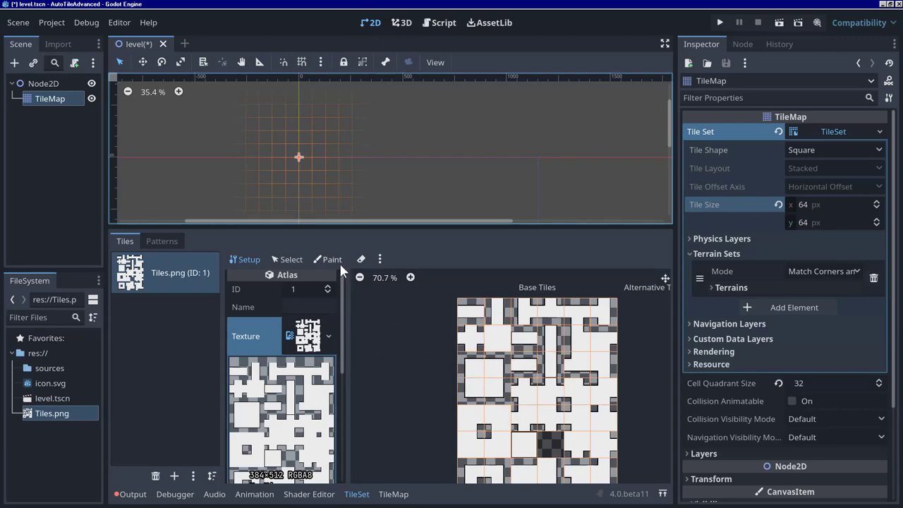
scroll(625, 447, down, 2)
scroll(624, 447, up, 1)
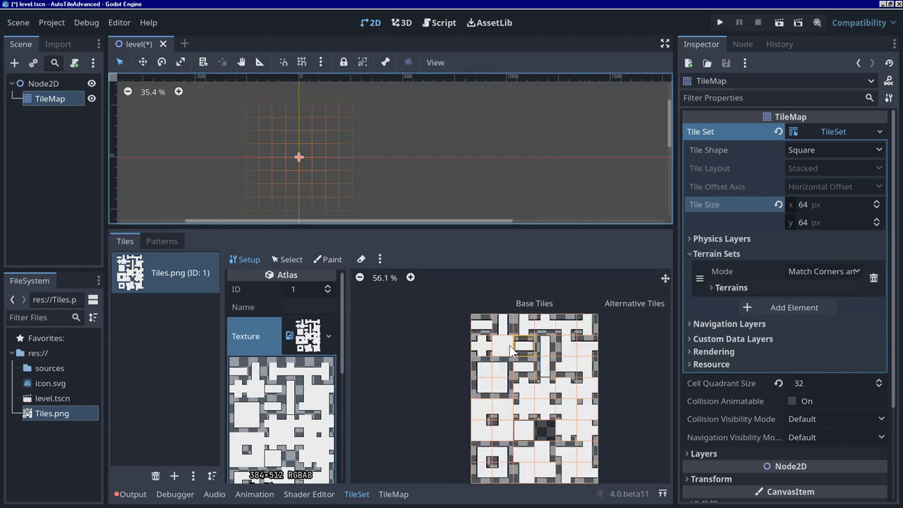
click(329, 258)
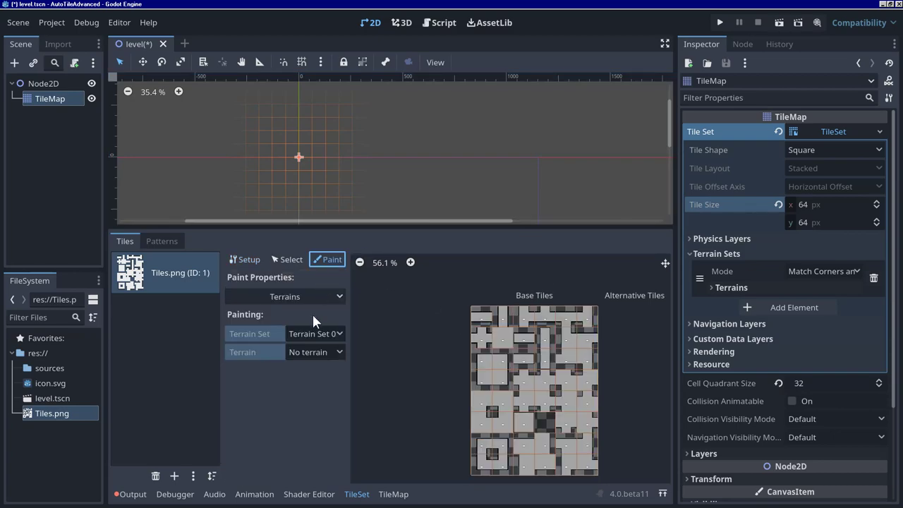
click(332, 351)
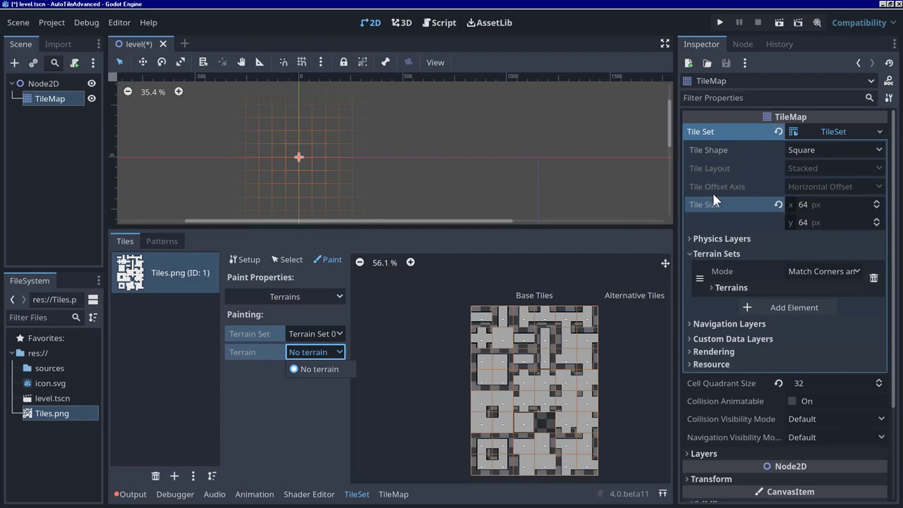
Step: Set the terrain set's mode to Match Corners and Sides
click(712, 253)
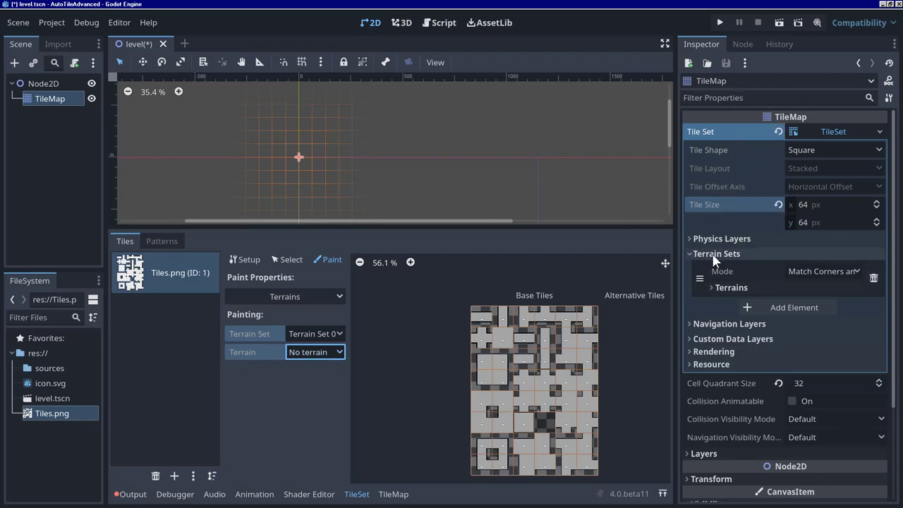
click(705, 254)
click(699, 254)
click(798, 277)
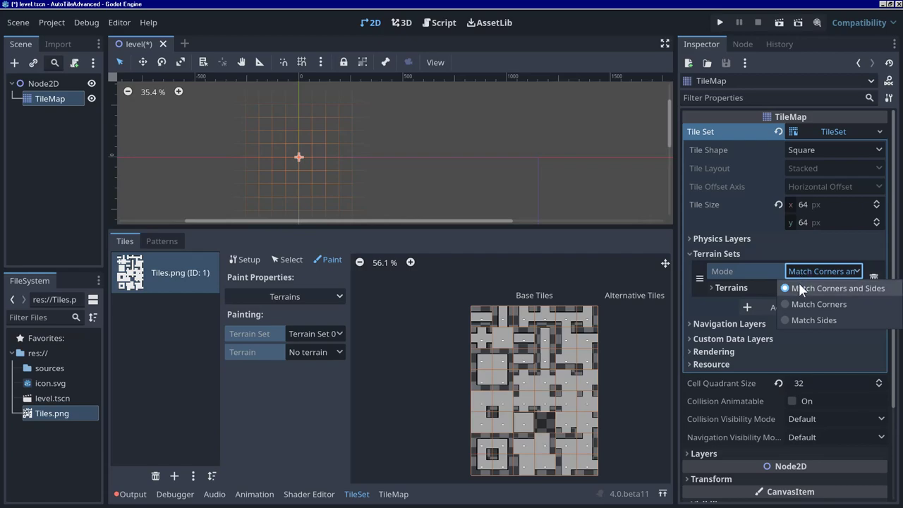
click(848, 289)
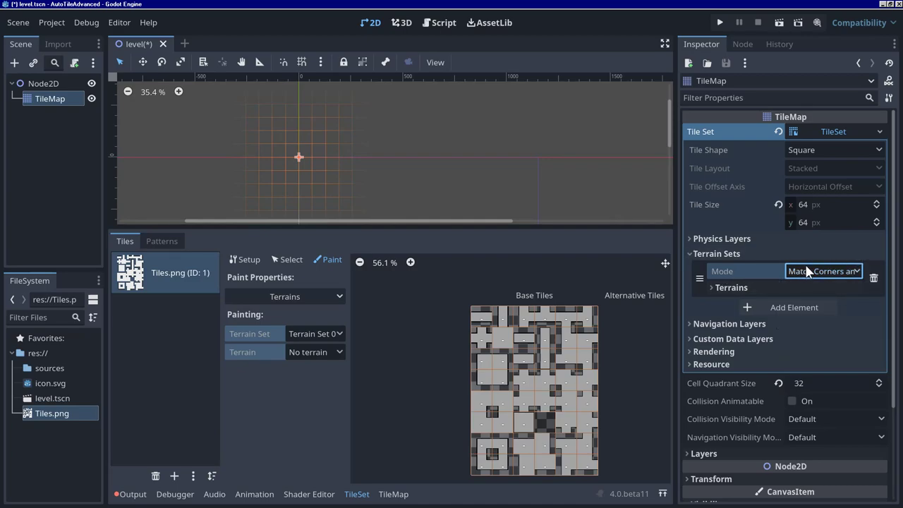
Step: Add a terrain to the terrain set and name it Roads
click(730, 287)
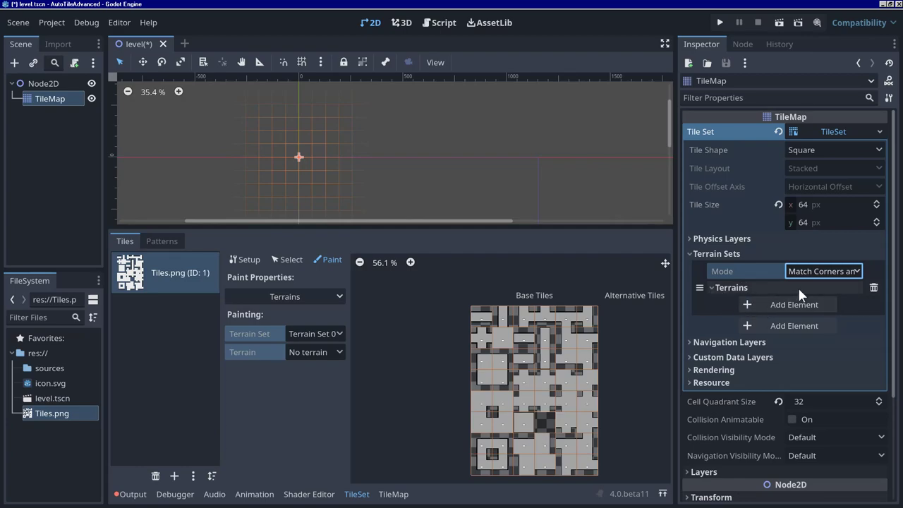
click(758, 300)
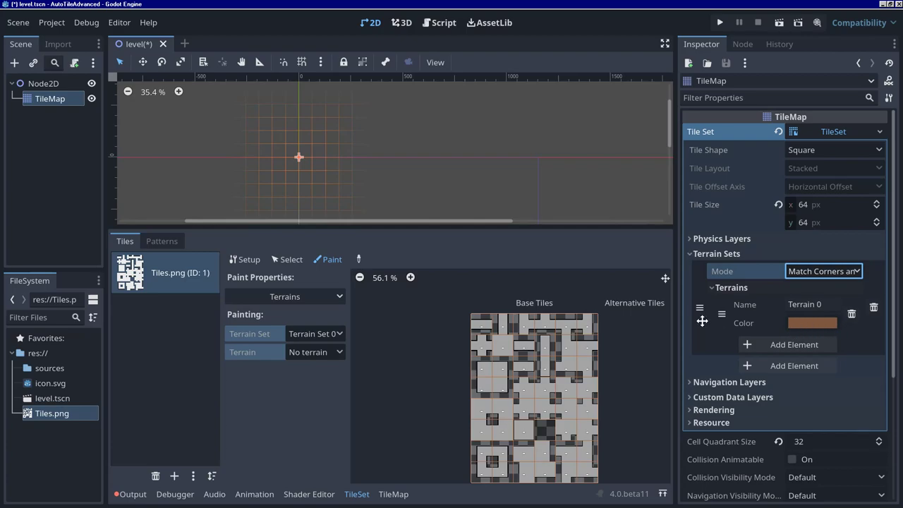
key(Tab)
key(ctrl+a)
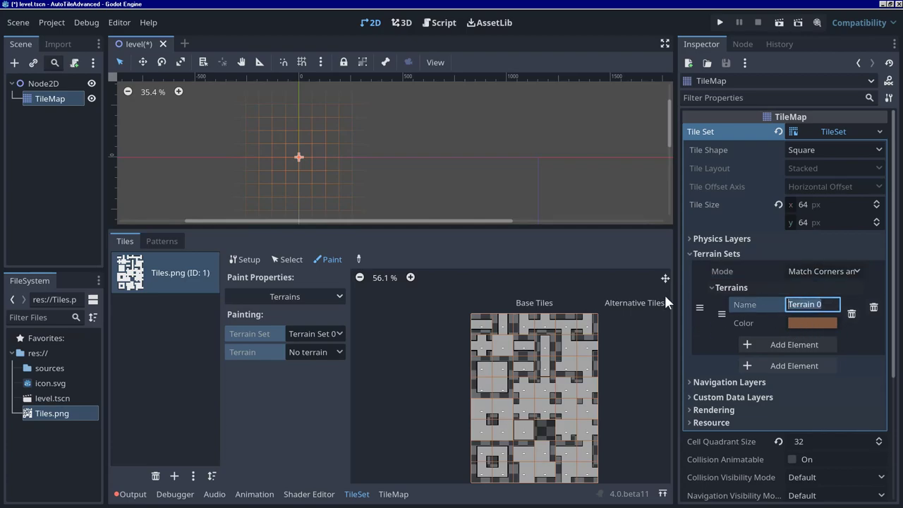
text(Roads)
key(Return)
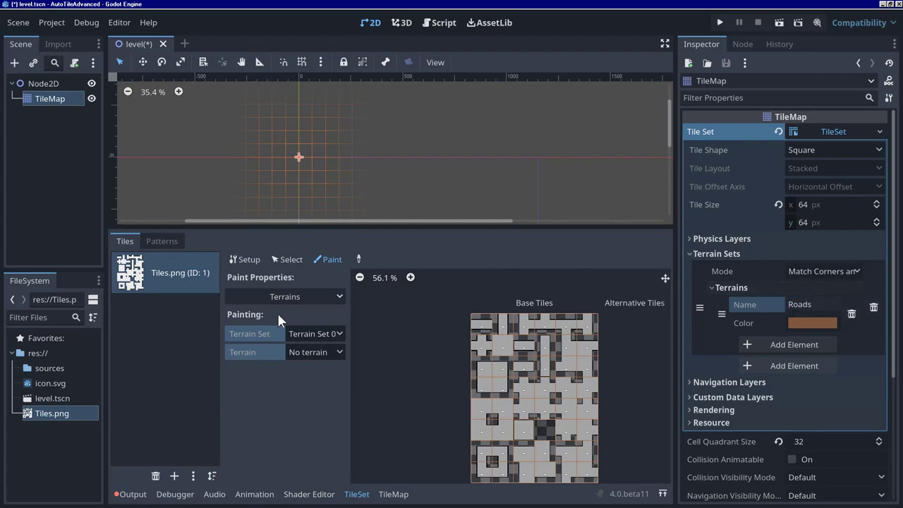
Step: Choose Roads as the terrain to paint and expand the TileSet editor to its full height
click(305, 350)
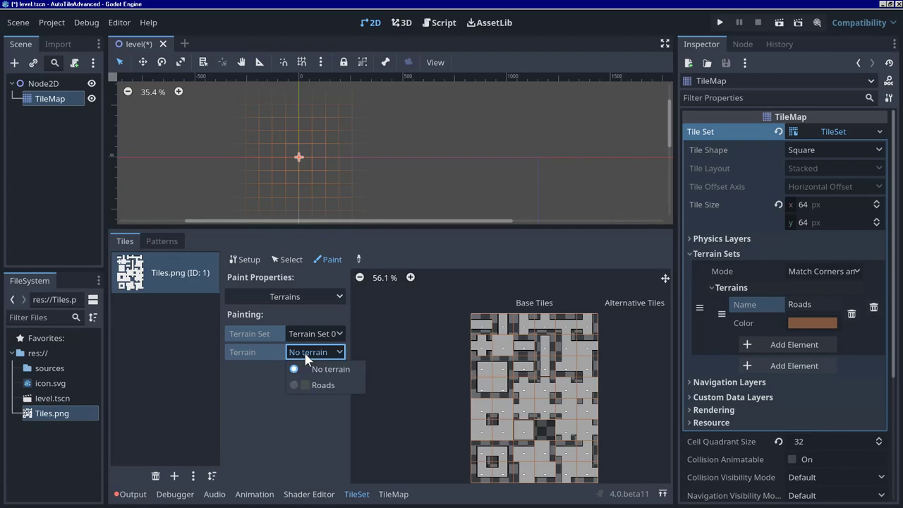
click(319, 385)
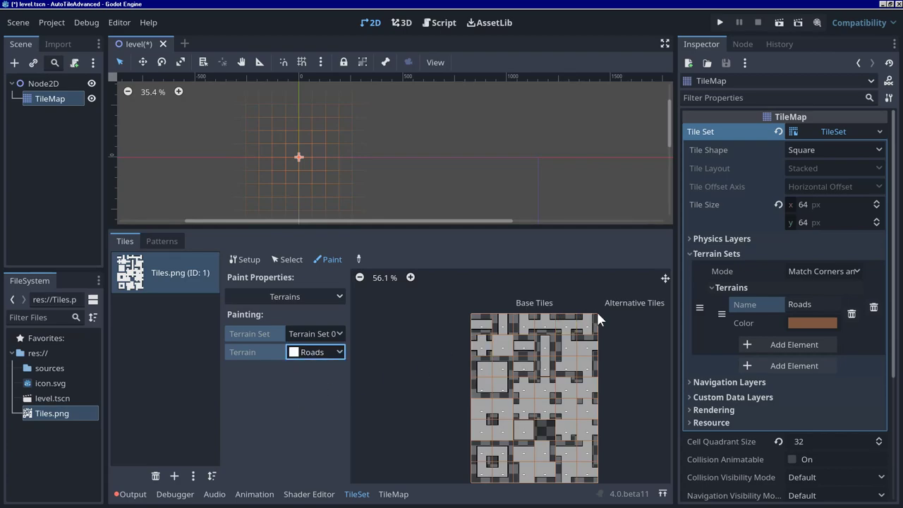
scroll(564, 340, up, 6)
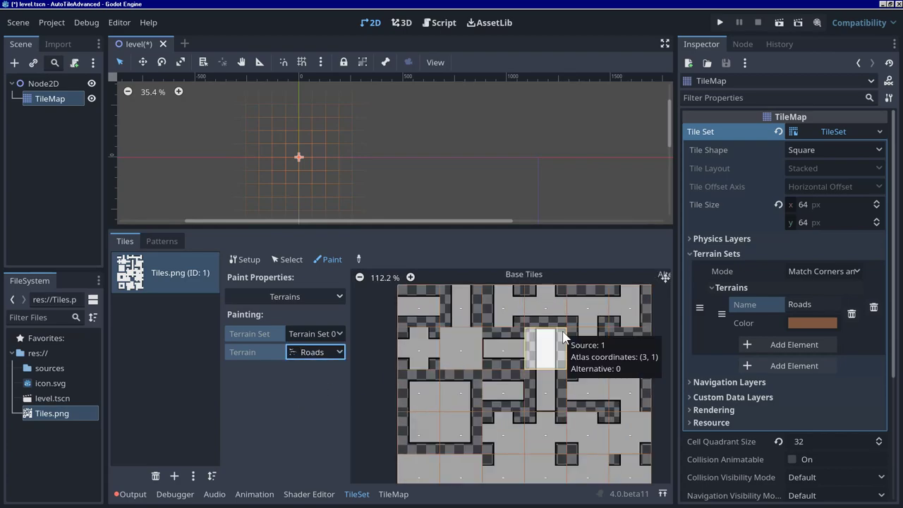
click(661, 493)
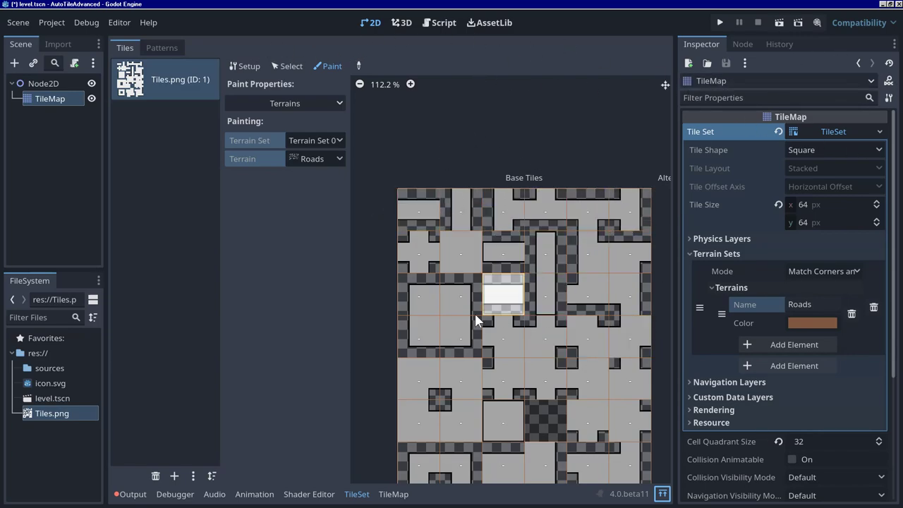
scroll(660, 346, down, 2)
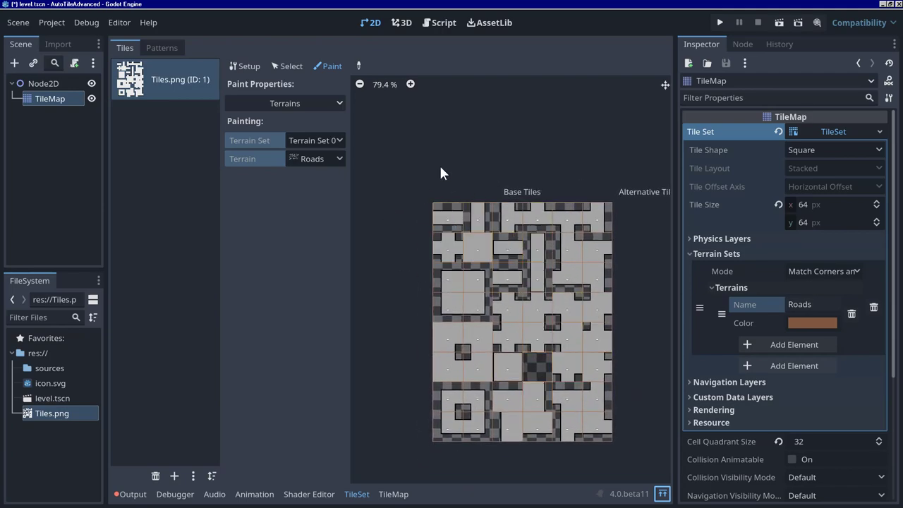
Step: Assign all atlas tiles to Terrain Set 0 and paint Roads across the middle row of the first tile
click(445, 222)
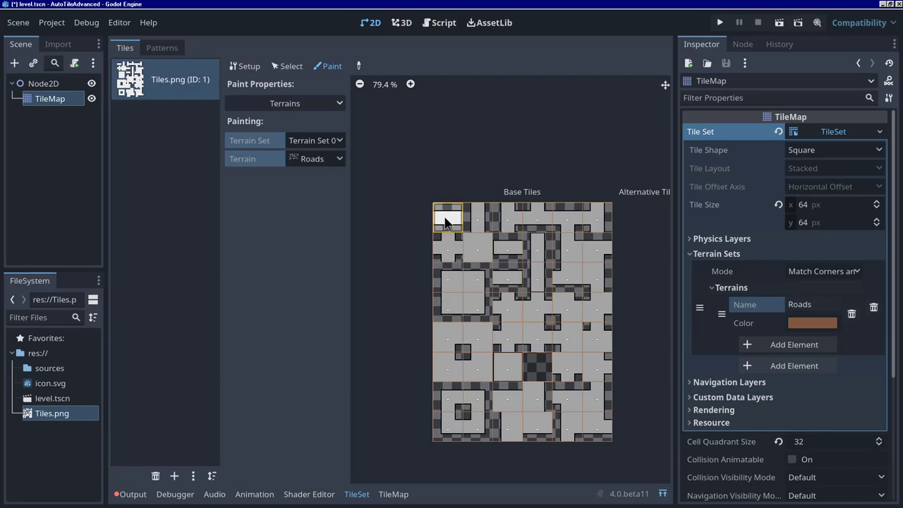
mouse_move(475, 219)
mouse_down()
mouse_move(594, 215)
mouse_move(607, 235)
mouse_move(576, 253)
mouse_move(450, 249)
mouse_move(430, 263)
mouse_move(457, 284)
mouse_move(602, 274)
mouse_move(611, 300)
mouse_move(458, 302)
mouse_move(430, 315)
mouse_move(472, 331)
mouse_move(586, 327)
mouse_move(594, 338)
mouse_move(581, 357)
mouse_move(562, 361)
mouse_move(589, 403)
mouse_move(561, 415)
mouse_move(604, 431)
mouse_move(520, 421)
mouse_move(513, 396)
mouse_move(455, 412)
mouse_move(460, 388)
mouse_move(447, 352)
mouse_move(485, 375)
mouse_up()
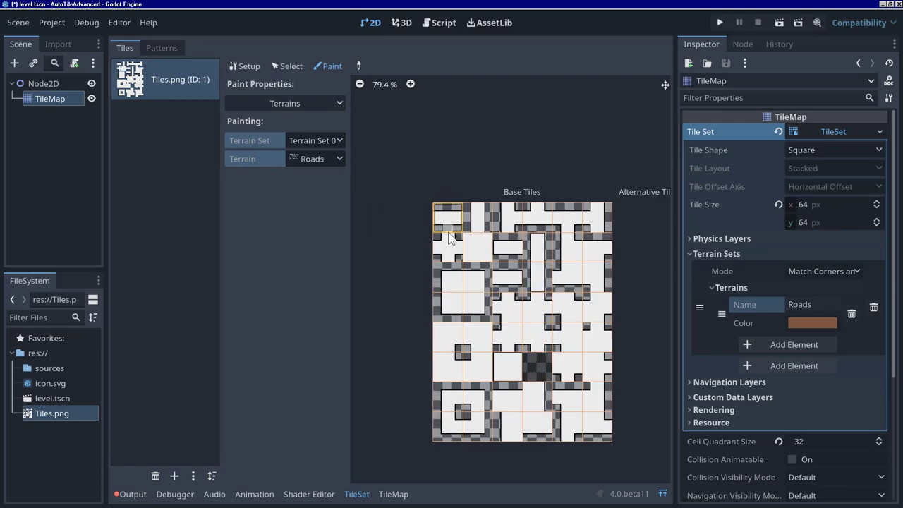
scroll(427, 215, up, 1)
drag(445, 217, 466, 213)
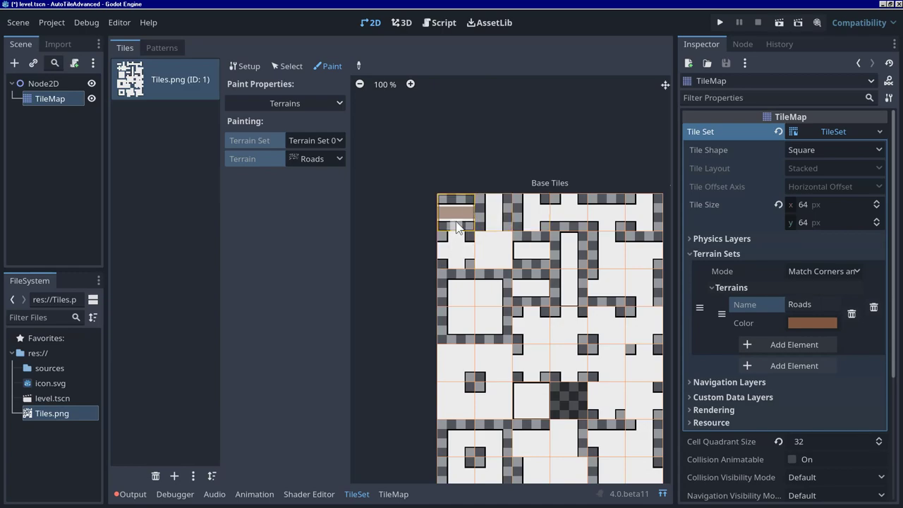
Step: Paint the Roads terrain over the white road areas of the atlas's upper rows and the 2×2 block surrounding a hole below them
mouse_move(490, 201)
mouse_down()
mouse_move(483, 258)
mouse_move(500, 244)
mouse_move(506, 257)
mouse_move(502, 240)
mouse_move(443, 254)
mouse_up()
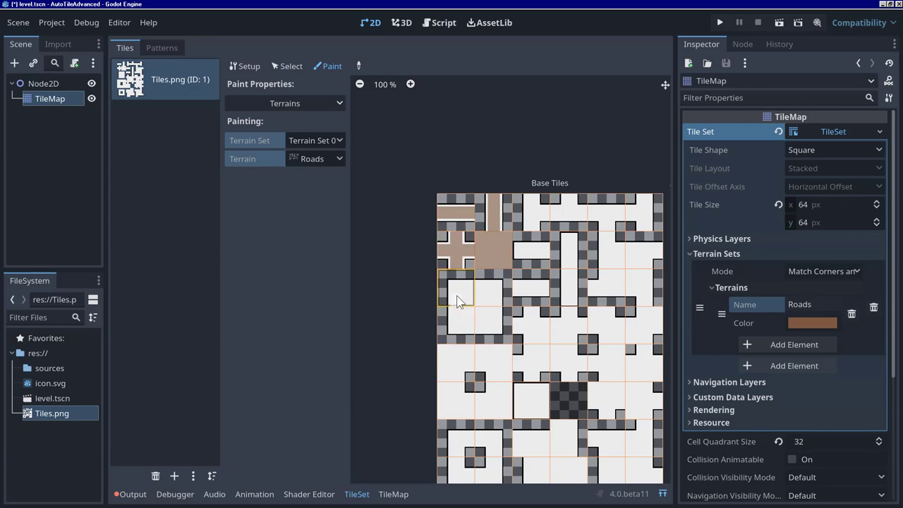
mouse_move(462, 313)
mouse_down()
mouse_move(493, 311)
mouse_move(463, 316)
mouse_up()
mouse_move(534, 225)
mouse_down()
mouse_move(583, 211)
mouse_move(567, 201)
mouse_move(584, 215)
mouse_move(643, 211)
mouse_move(647, 197)
mouse_move(647, 229)
mouse_move(609, 221)
mouse_move(611, 292)
mouse_move(645, 286)
mouse_move(644, 251)
mouse_move(658, 250)
mouse_move(616, 249)
mouse_move(621, 271)
mouse_move(640, 280)
mouse_move(647, 299)
mouse_move(632, 280)
mouse_move(591, 286)
mouse_move(559, 245)
mouse_move(568, 243)
mouse_move(564, 292)
mouse_move(519, 288)
mouse_move(546, 251)
mouse_up()
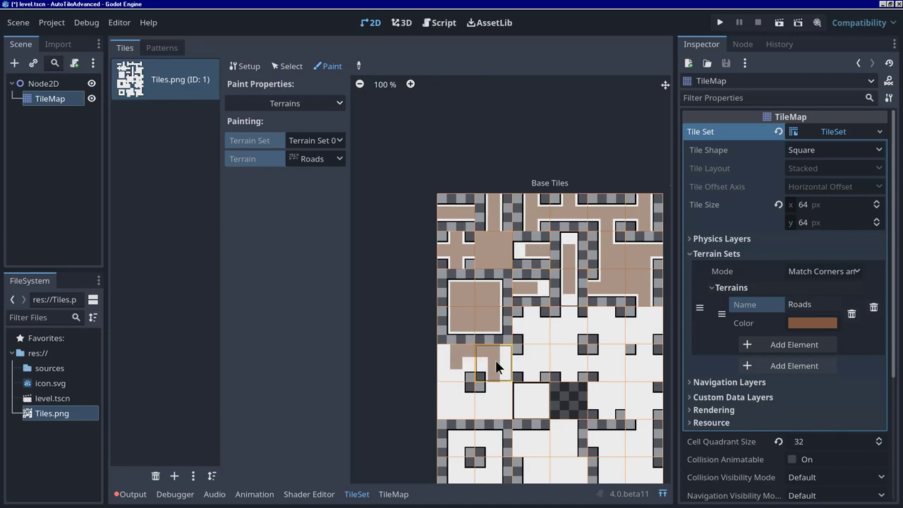
drag(497, 367, 454, 366)
mouse_move(440, 396)
mouse_down()
mouse_move(493, 410)
mouse_move(509, 350)
mouse_move(501, 413)
mouse_move(457, 403)
mouse_move(477, 402)
mouse_move(458, 390)
mouse_move(455, 372)
mouse_move(488, 368)
mouse_move(473, 393)
mouse_up()
scroll(515, 378, up, 2)
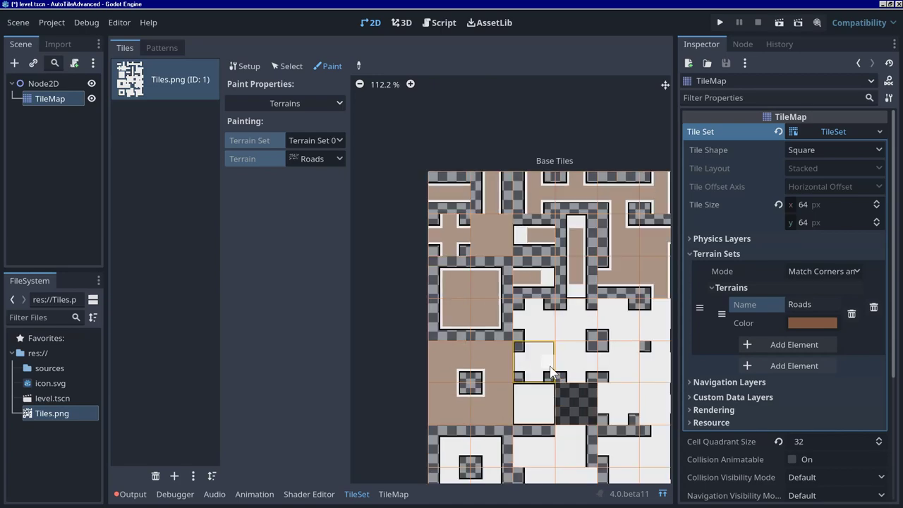
Step: Paint Roads over the white areas of the junction tiles in the third to fifth columns of the atlas's middle rows
click(517, 303)
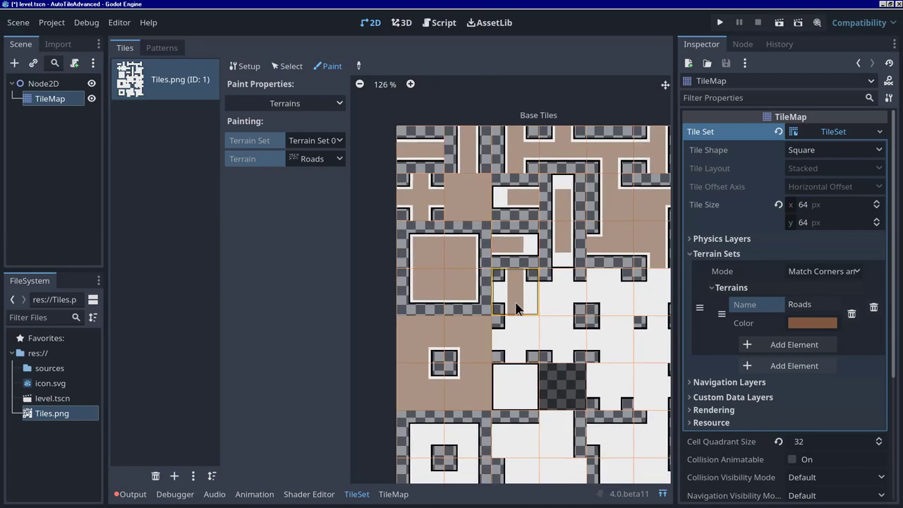
drag(499, 299, 560, 282)
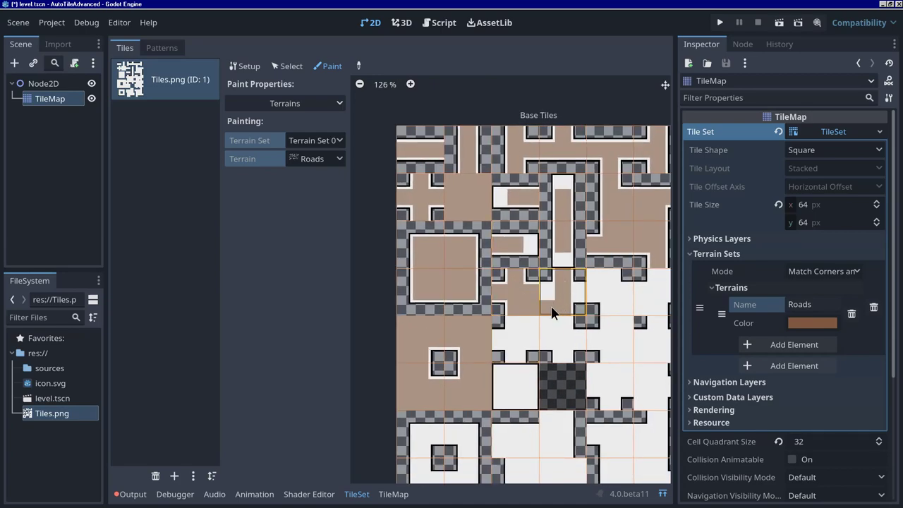
drag(551, 323, 521, 328)
mouse_move(515, 364)
mouse_down()
mouse_move(559, 324)
mouse_move(559, 361)
mouse_move(568, 342)
mouse_move(610, 342)
mouse_up()
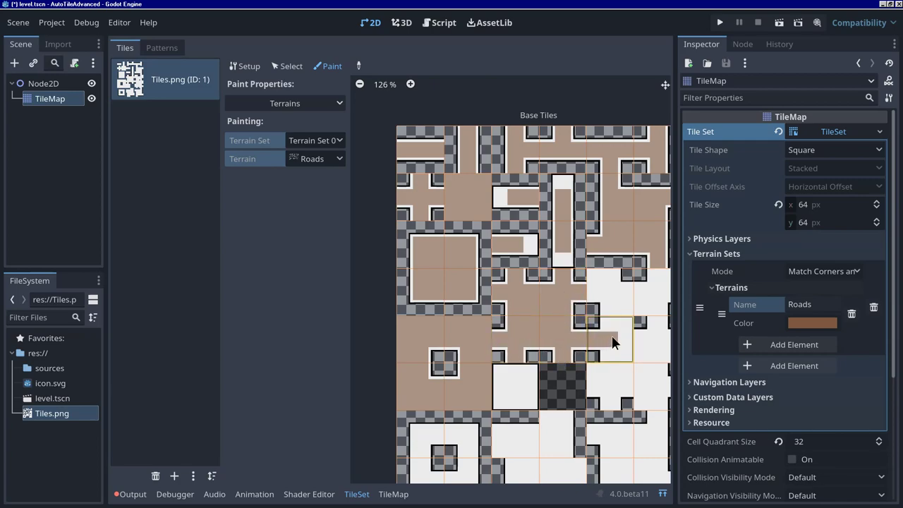
mouse_move(624, 290)
mouse_down()
mouse_move(622, 358)
mouse_move(613, 362)
mouse_move(625, 376)
mouse_move(600, 378)
mouse_move(588, 393)
mouse_move(629, 368)
mouse_up()
middle_drag(631, 373, 523, 355)
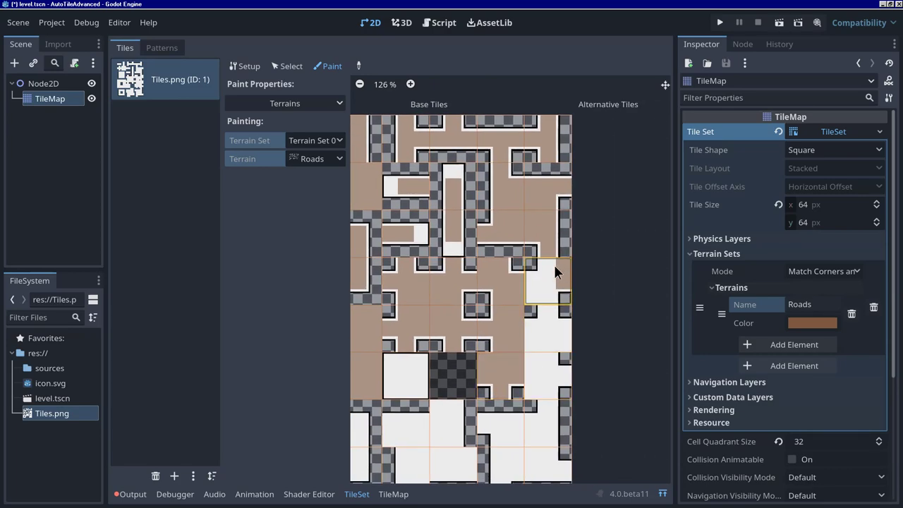
Step: Paint Roads on the remaining tiles of the atlas's last column and the 2×2 group in its lower-right corner
mouse_move(534, 284)
mouse_down()
mouse_move(553, 301)
mouse_move(549, 327)
mouse_move(570, 331)
mouse_move(552, 345)
mouse_up()
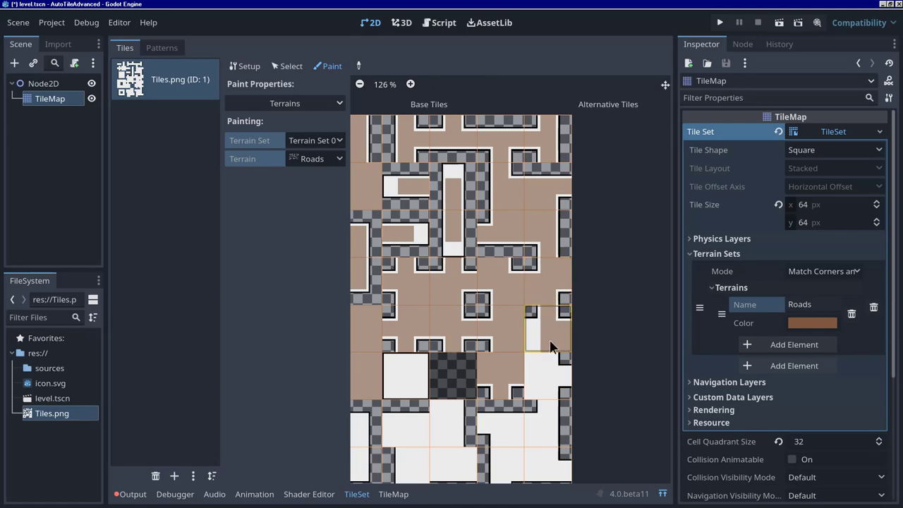
click(543, 382)
mouse_move(539, 456)
mouse_down()
mouse_move(560, 473)
mouse_move(506, 471)
mouse_up()
drag(530, 433, 505, 442)
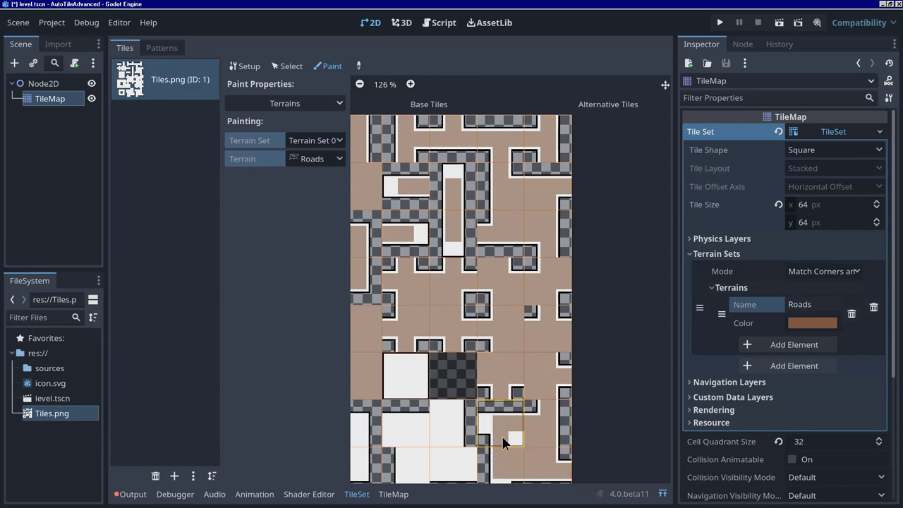
scroll(494, 421, down, 1)
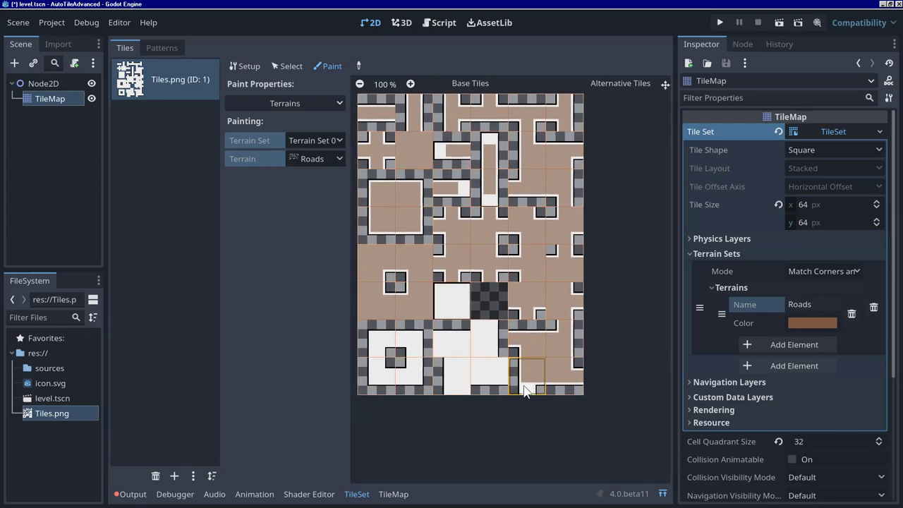
Step: Paint Roads at the centre of the isolated tile and over the remaining tiles of the atlas's last two rows, including the ring
click(449, 297)
scroll(487, 338, up, 4)
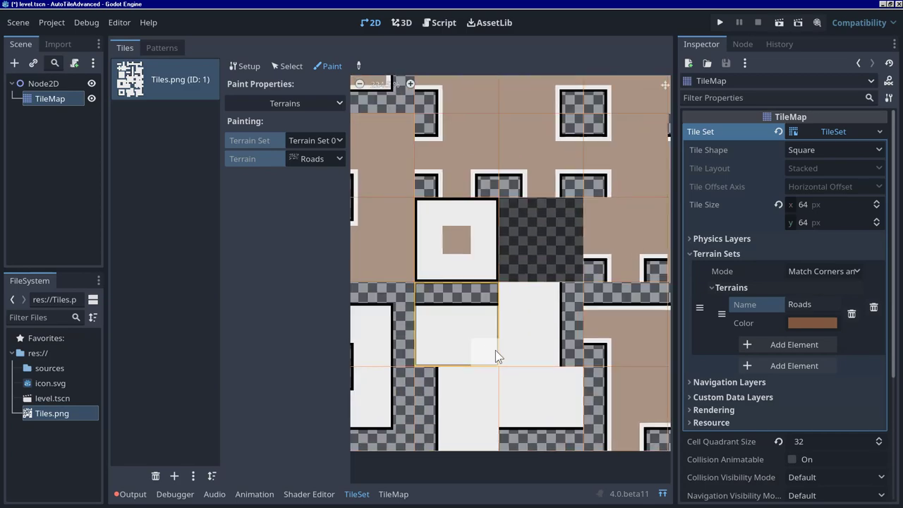
mouse_move(573, 219)
mouse_down()
mouse_move(563, 299)
mouse_move(603, 314)
mouse_move(556, 325)
mouse_move(553, 225)
mouse_move(545, 276)
mouse_move(508, 249)
mouse_move(469, 249)
mouse_move(478, 272)
mouse_move(513, 277)
mouse_move(499, 333)
mouse_move(521, 316)
mouse_up()
scroll(568, 294, left, 4)
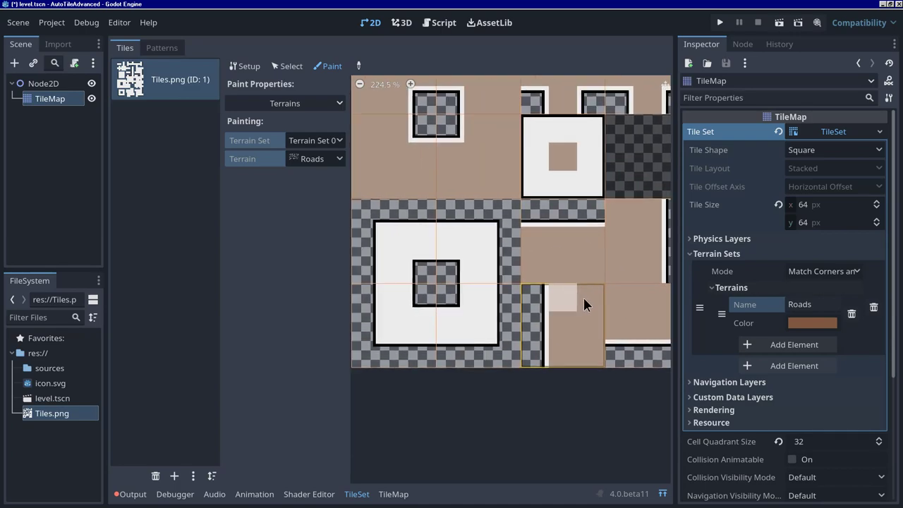
mouse_move(458, 252)
mouse_down()
mouse_move(518, 251)
mouse_move(523, 317)
mouse_move(502, 333)
mouse_move(448, 274)
mouse_up()
scroll(522, 268, down, 3)
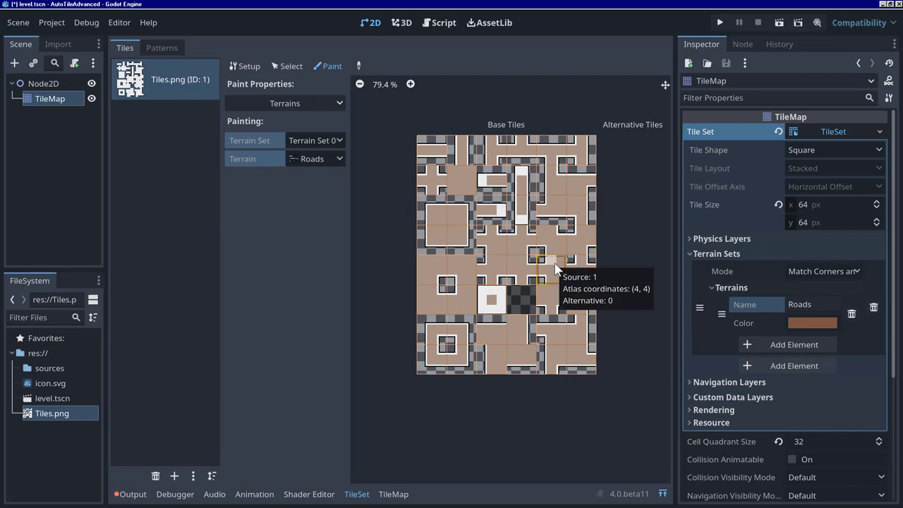
scroll(451, 182, up, 2)
scroll(509, 249, down, 1)
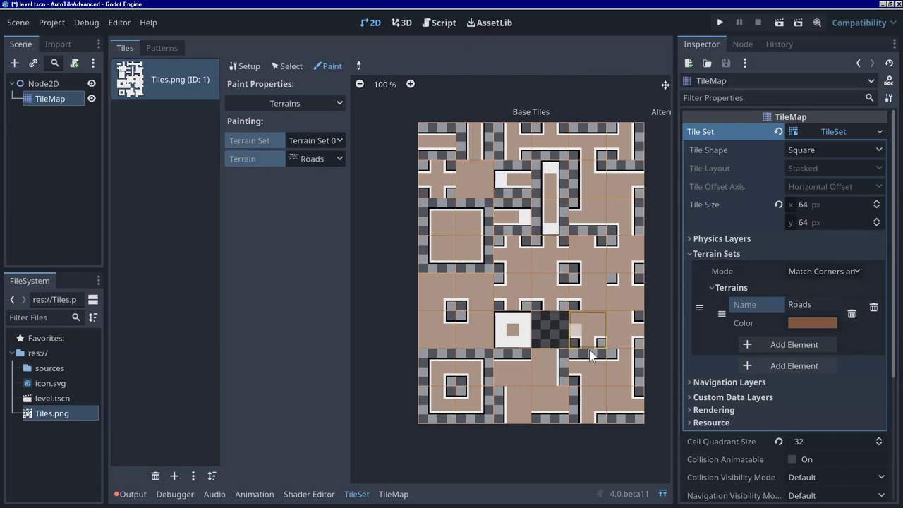
Step: Collapse the TileSet editor to reveal the level and select the Roads terrain for painting on the TileMap
click(663, 493)
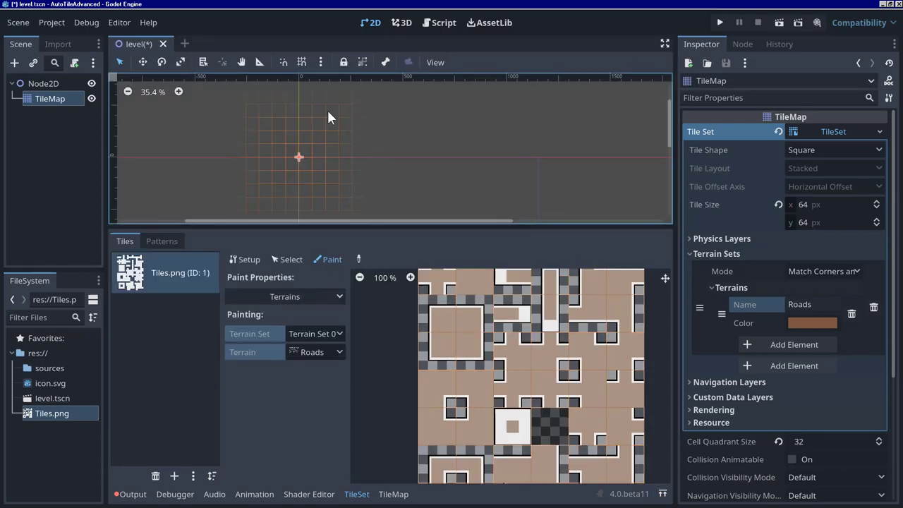
click(392, 494)
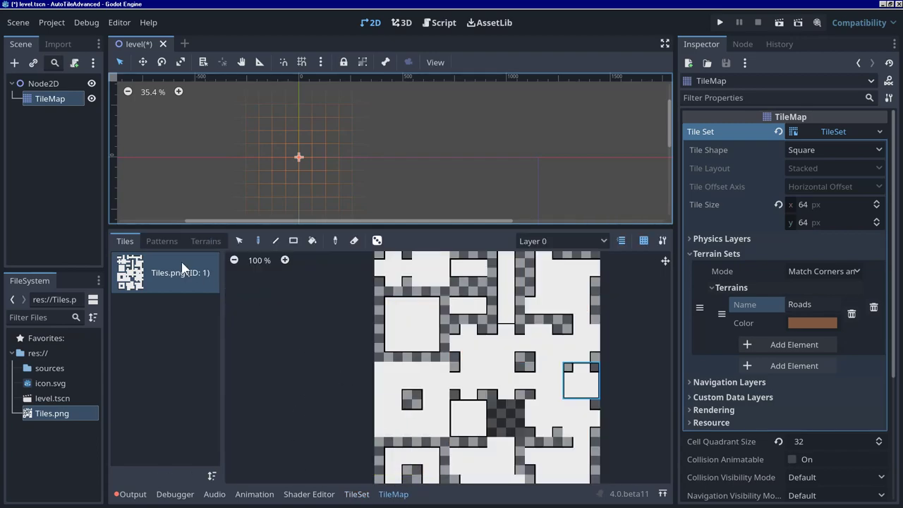
middle_drag(409, 177, 364, 120)
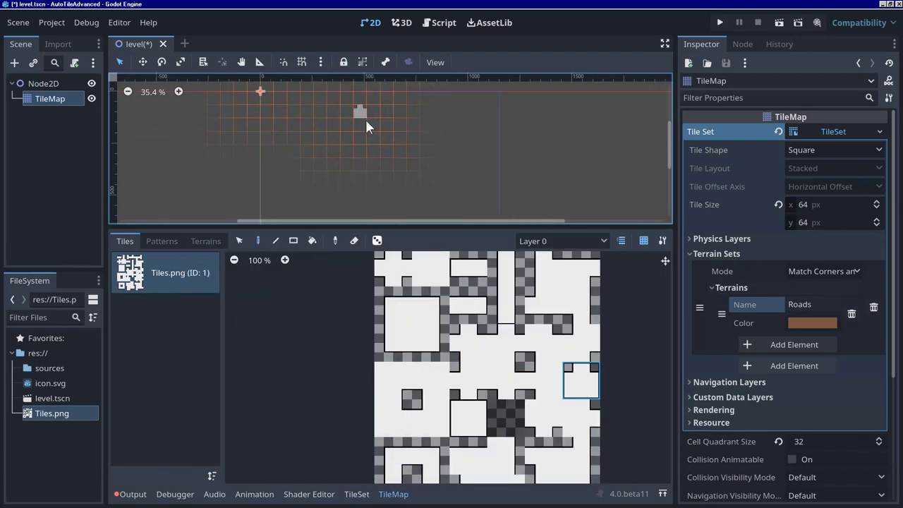
click(204, 242)
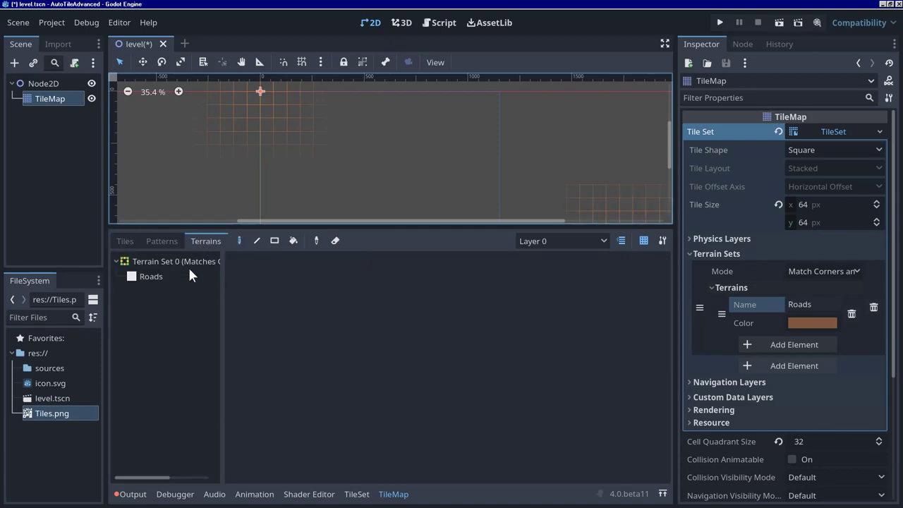
click(151, 276)
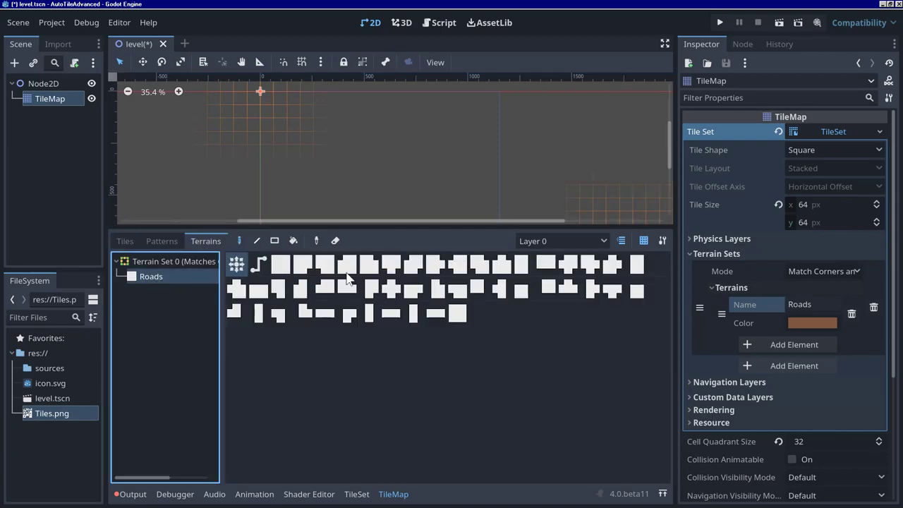
Step: Paint a block of Roads three tiles wide and two high in the level using Connect mode
click(256, 271)
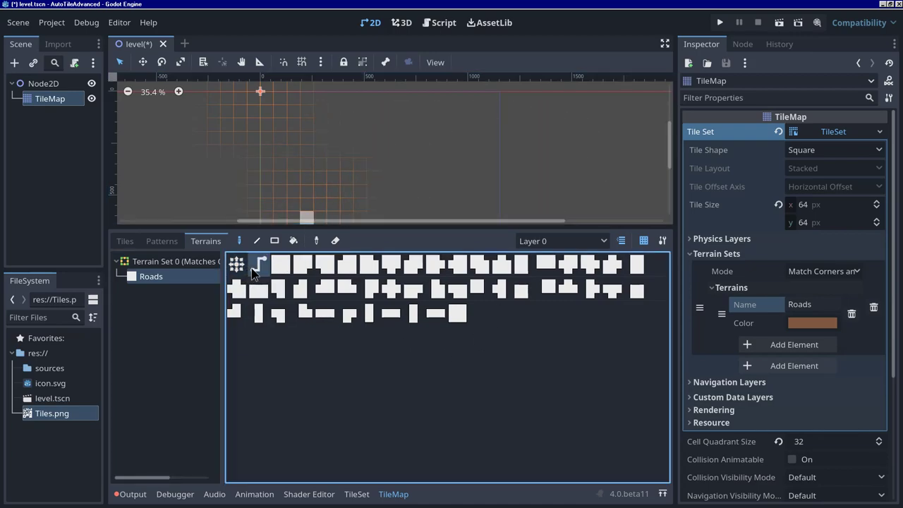
click(237, 266)
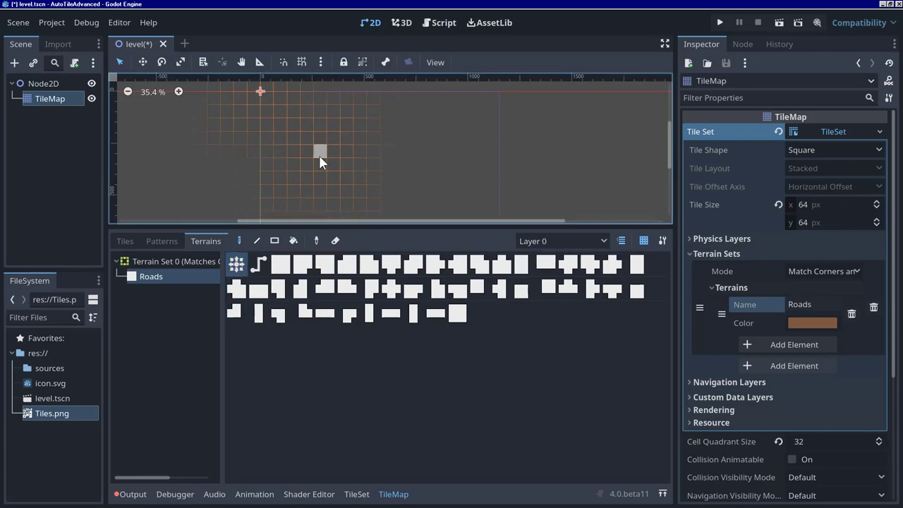
mouse_move(318, 155)
mouse_down()
mouse_move(352, 152)
mouse_move(333, 161)
mouse_move(339, 151)
mouse_up()
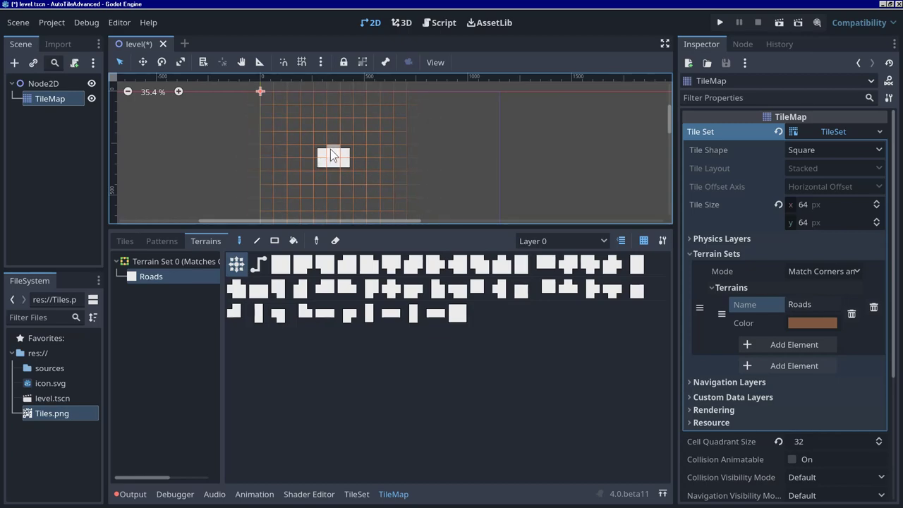
Step: Try painting a looping Roads network in Path mode, and erase it together with the solid block
click(258, 266)
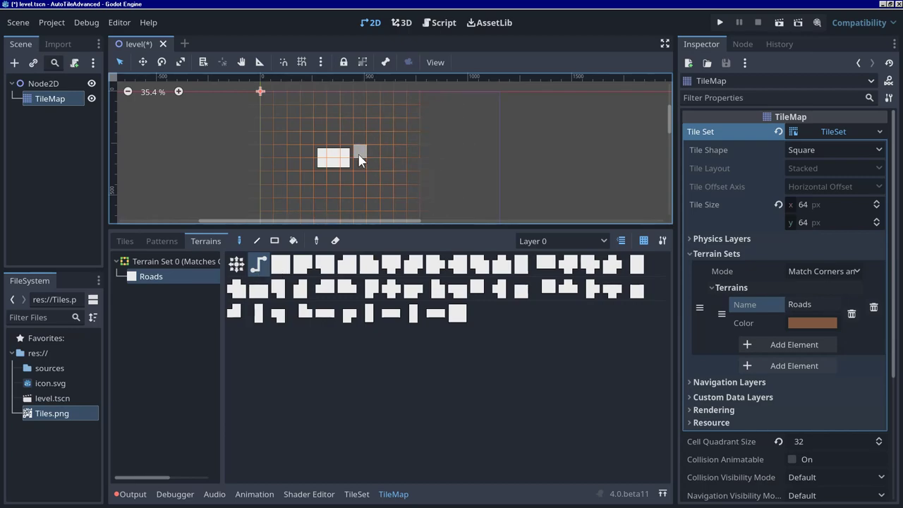
mouse_move(356, 156)
mouse_down()
mouse_move(421, 146)
mouse_move(417, 168)
mouse_move(392, 168)
mouse_move(390, 129)
mouse_move(425, 125)
mouse_move(413, 173)
mouse_move(430, 183)
mouse_move(450, 168)
mouse_move(452, 134)
mouse_move(385, 134)
mouse_move(456, 141)
mouse_up()
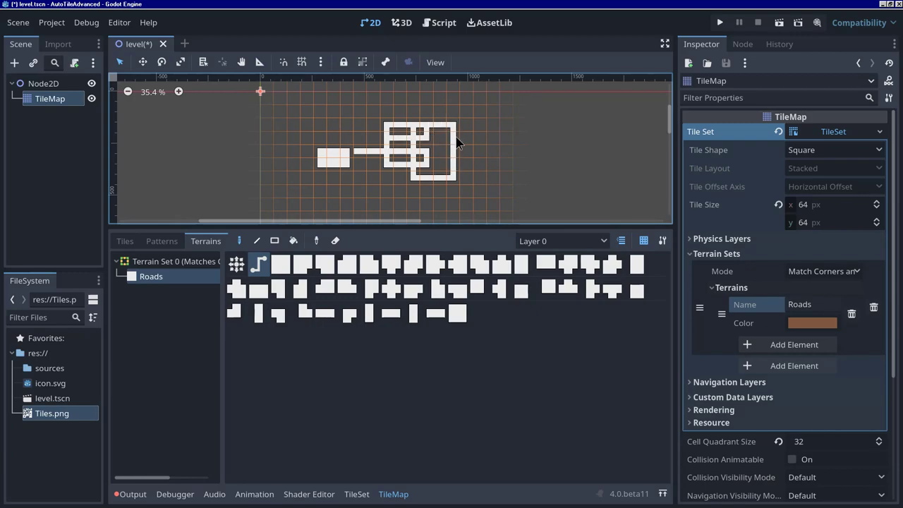
mouse_move(447, 177)
right_down()
mouse_move(390, 130)
mouse_move(370, 161)
mouse_move(363, 152)
mouse_move(423, 132)
mouse_move(415, 170)
mouse_move(417, 133)
mouse_move(447, 128)
mouse_move(431, 192)
mouse_move(423, 192)
mouse_move(461, 155)
mouse_move(426, 177)
mouse_move(385, 156)
right_up()
right_drag(319, 152, 340, 169)
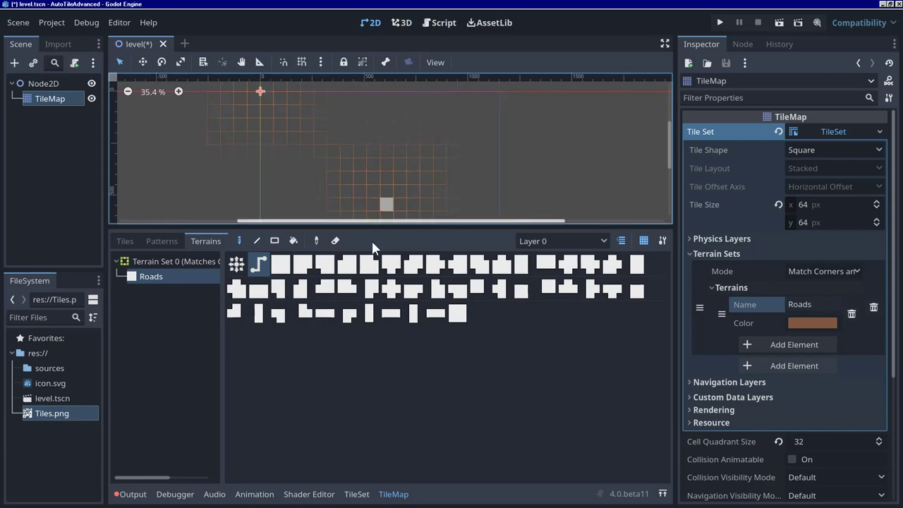
Step: Paint a 2×2 block of Roads in the level using Connect mode
click(238, 263)
scroll(368, 174, up, 3)
middle_drag(367, 175, 337, 134)
mouse_move(346, 137)
mouse_down()
mouse_move(351, 155)
mouse_move(332, 143)
mouse_move(342, 131)
mouse_up()
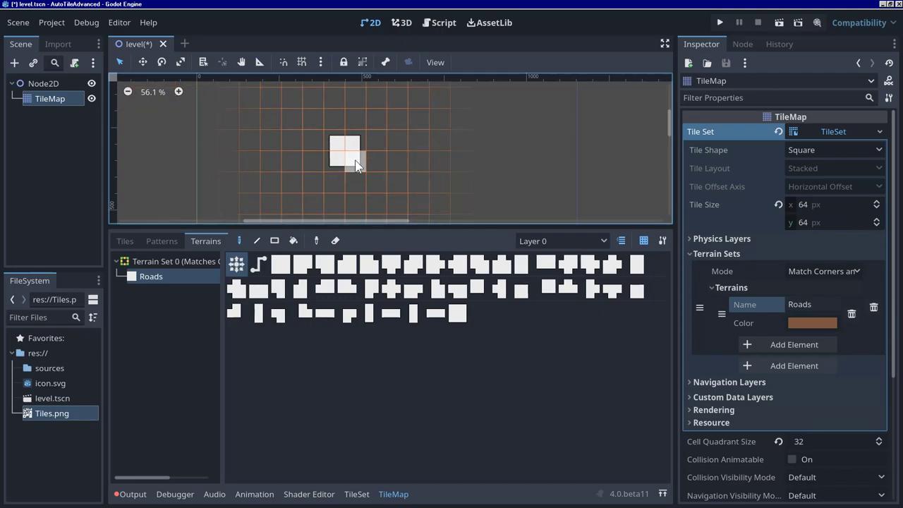
Step: Examine in the TileSet how Roads is painted on the four corner tiles that make up the block
click(356, 496)
scroll(486, 336, down, 3)
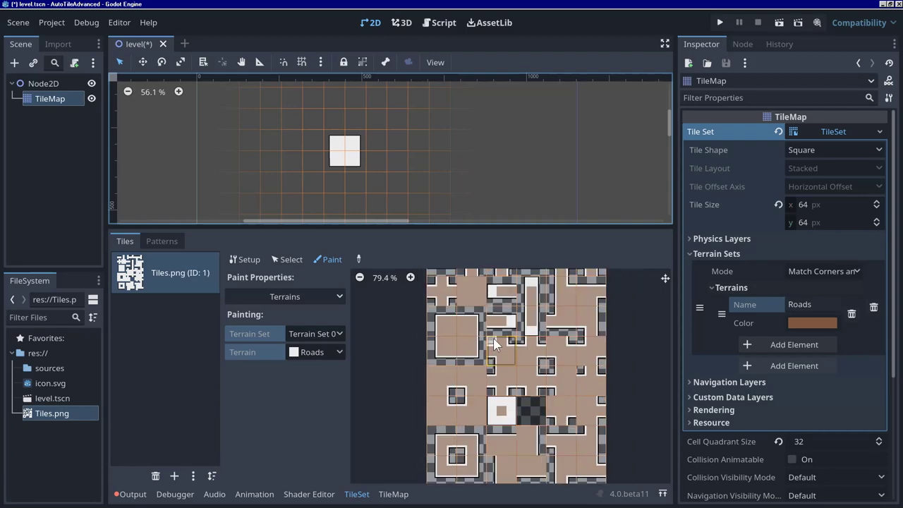
scroll(474, 325, up, 4)
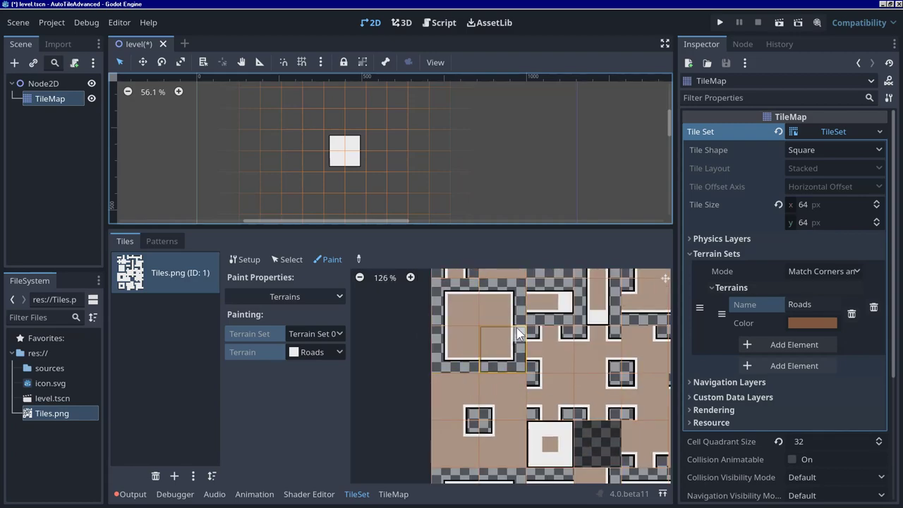
scroll(483, 328, down, 3)
scroll(483, 328, up, 1)
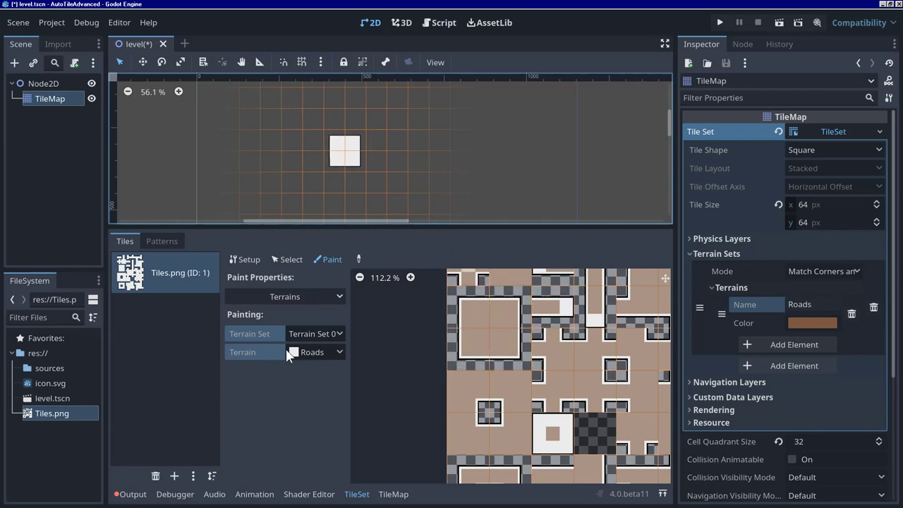
Step: Extend the block in the level with one connected Roads tile to the left of its upper row
click(393, 493)
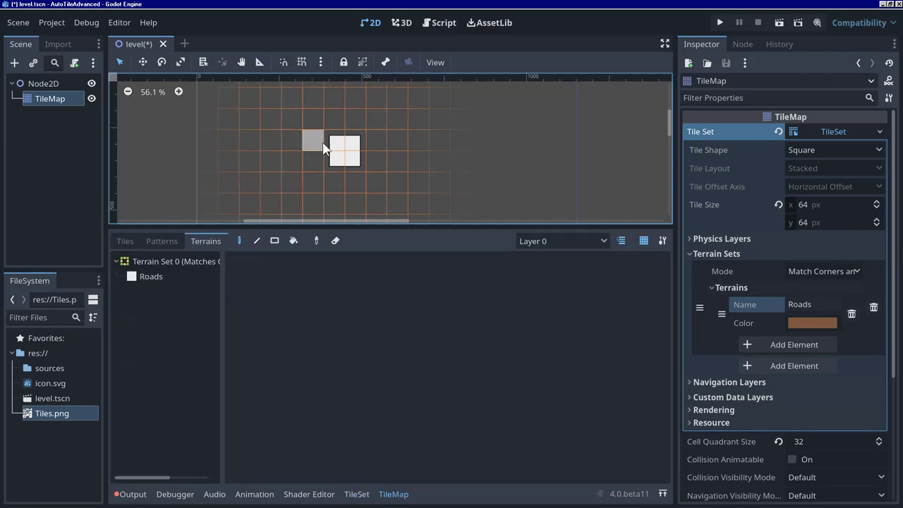
click(167, 276)
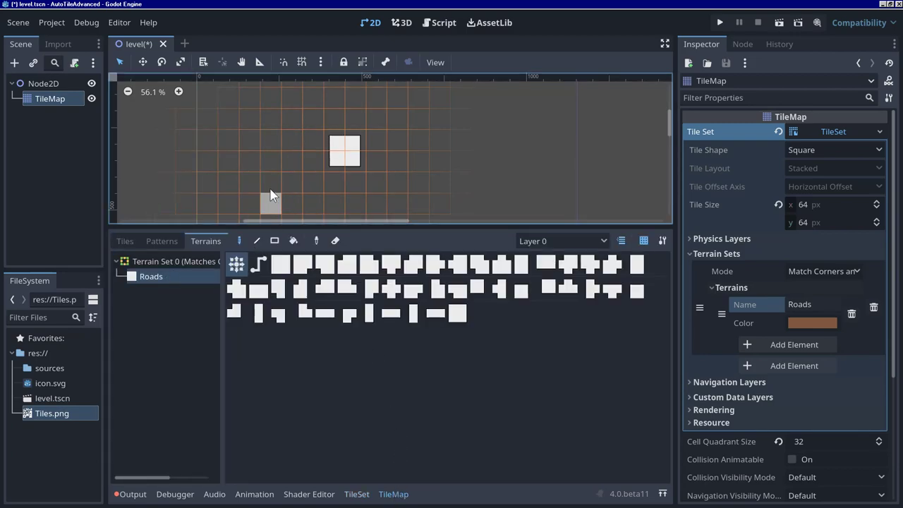
click(316, 144)
Step: Compare the new road extension with the Roads painting on the atlas's horizontal end tiles, and return to the TileMap editor
click(356, 494)
scroll(332, 148, up, 5)
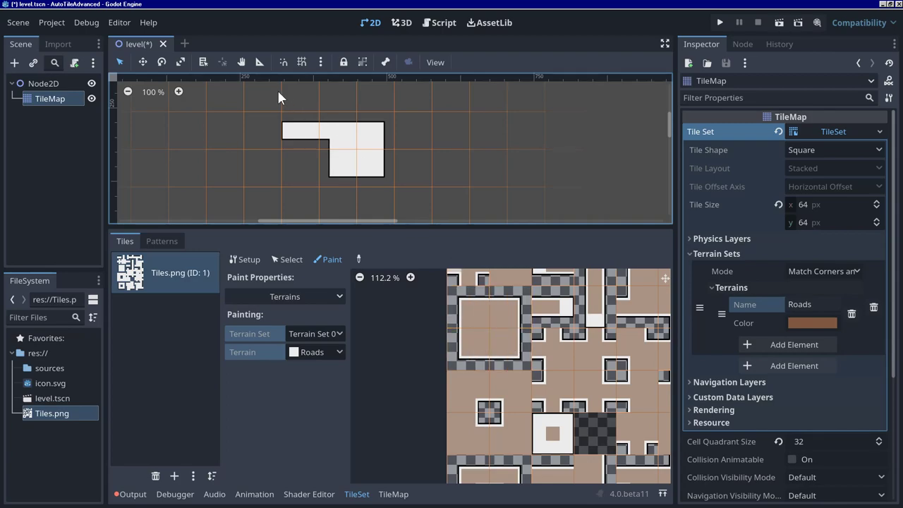
scroll(522, 331, down, 5)
scroll(536, 325, up, 4)
drag(536, 326, 529, 286)
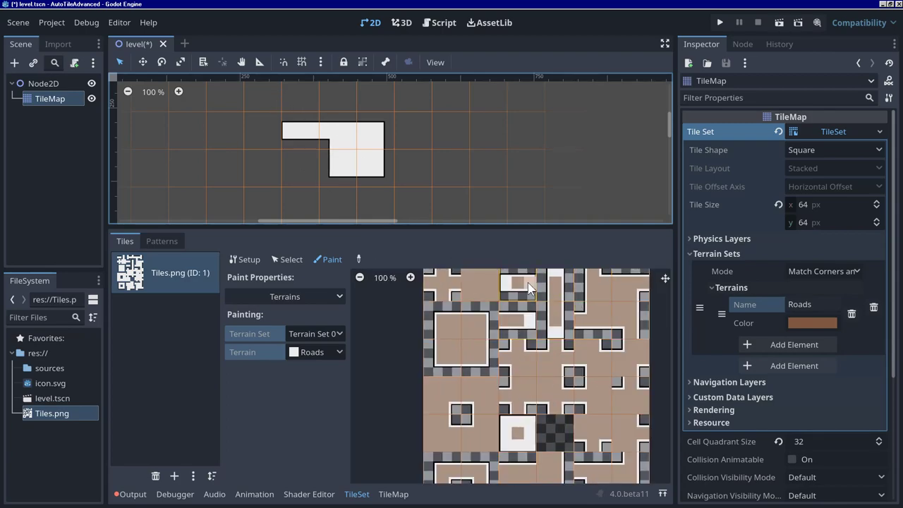
scroll(531, 283, down, 2)
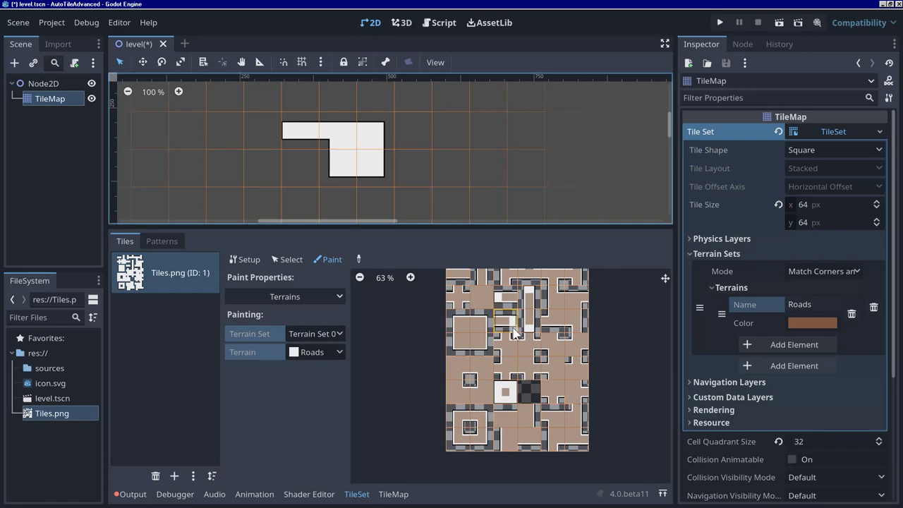
click(392, 494)
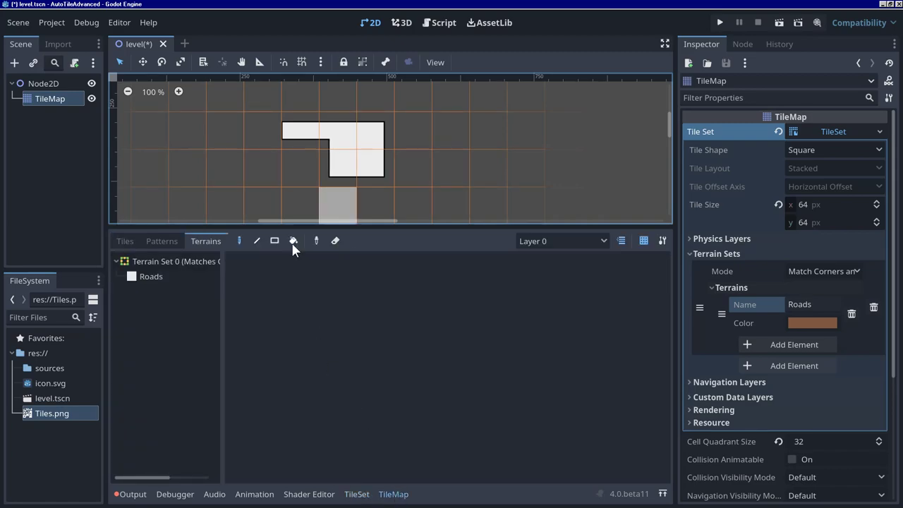
Step: Expand the Roads in the level into a filled 4×3 block in Connect mode and erase its middle tiles
scroll(296, 158, down, 2)
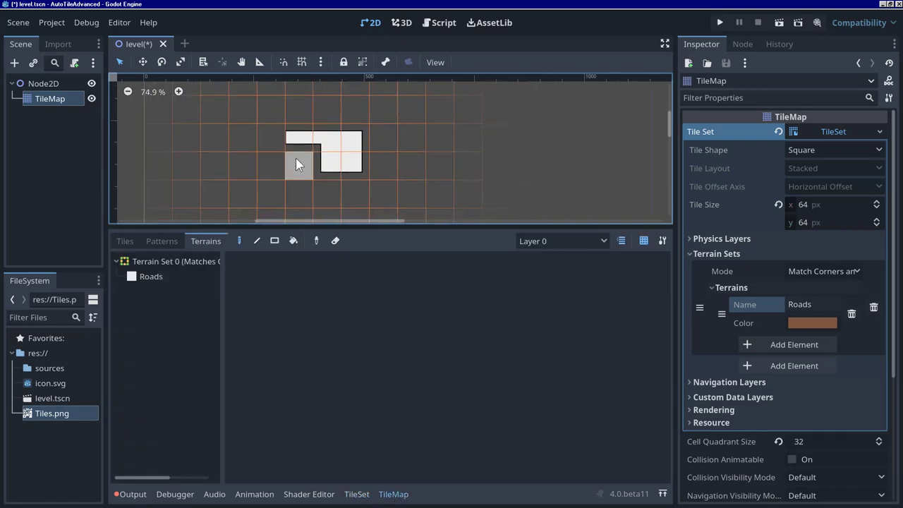
click(180, 277)
mouse_move(366, 144)
mouse_down()
mouse_move(374, 122)
mouse_move(332, 123)
mouse_up()
drag(349, 165, 386, 162)
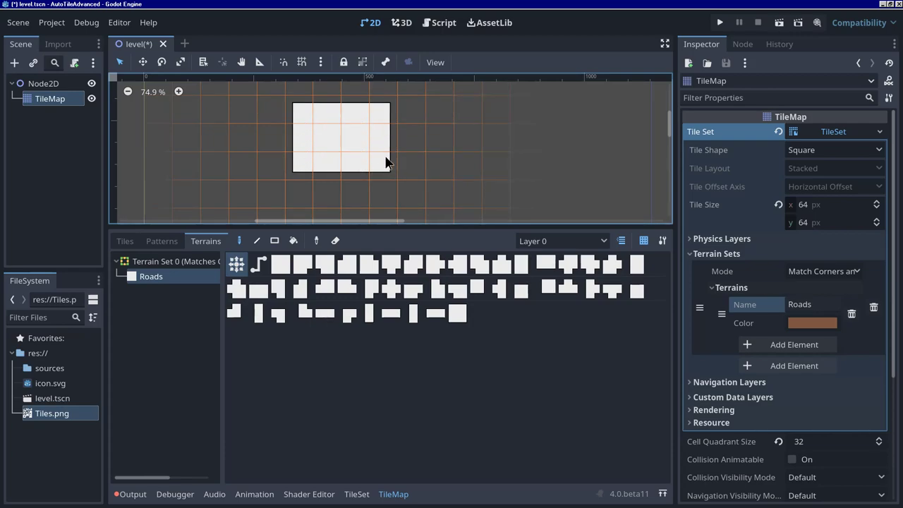
right_click(337, 139)
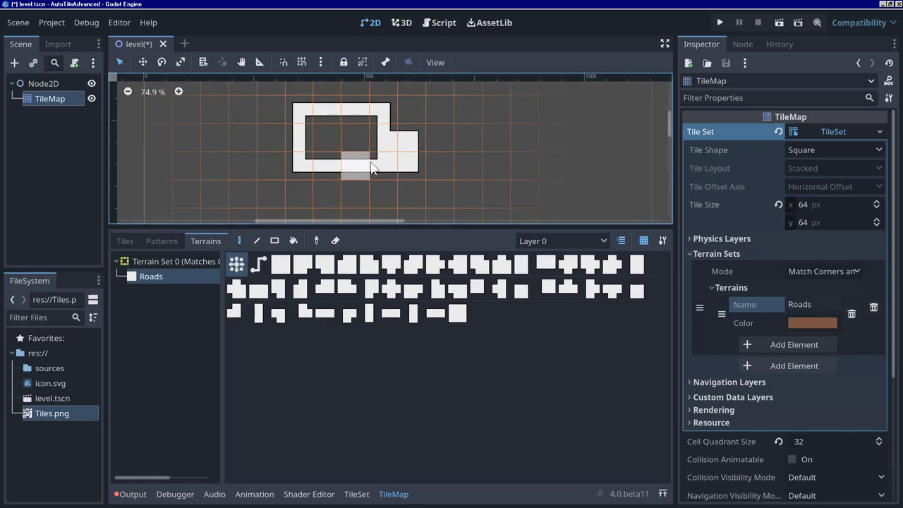
Step: Extend the hollow road block with a larger solid area and a second enclosed road loop on its right side
scroll(417, 160, down, 3)
mouse_move(351, 197)
mouse_down()
mouse_move(355, 157)
mouse_move(345, 182)
mouse_move(384, 192)
mouse_up()
mouse_move(302, 193)
mouse_down()
mouse_move(348, 197)
mouse_move(279, 197)
mouse_move(272, 134)
mouse_up()
mouse_move(409, 149)
mouse_down()
mouse_move(493, 144)
mouse_move(487, 178)
mouse_move(415, 182)
mouse_up()
click(495, 173)
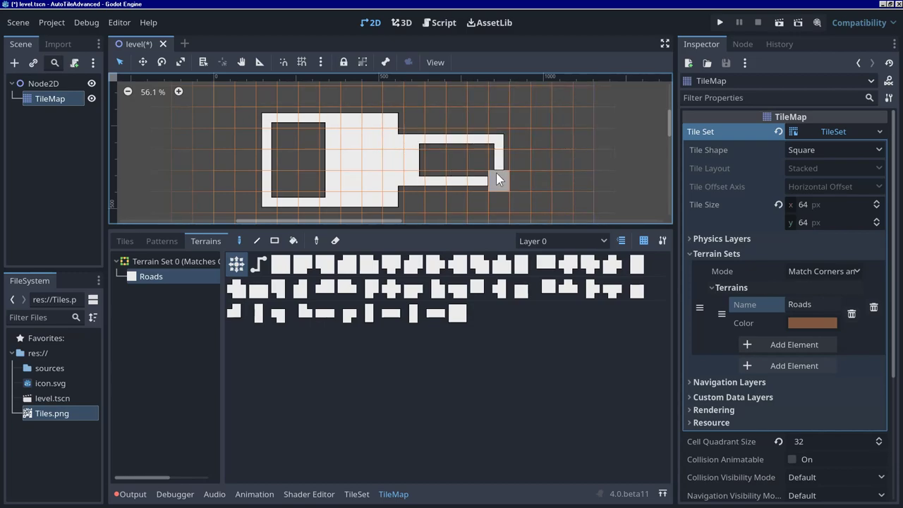
Step: Clear all painted road tiles from the level
click(254, 263)
key(ctrl+z)
key(ctrl+z)
key(ctrl+z)
key(ctrl+z)
key(ctrl+z)
key(ctrl+z)
key(ctrl+z)
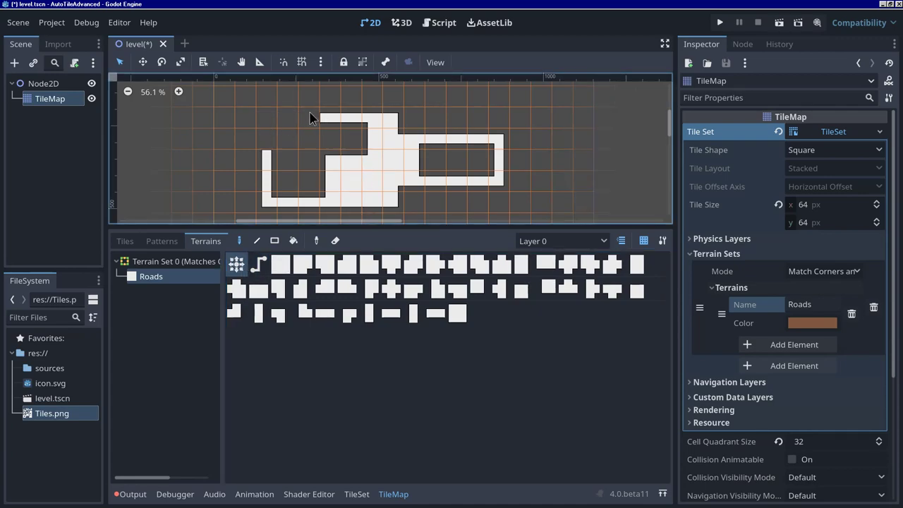
key(ctrl+z)
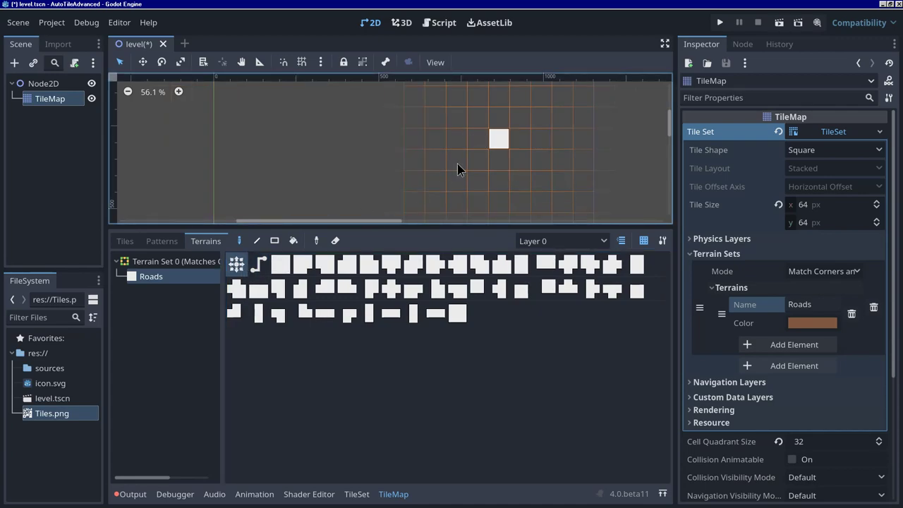
key(ctrl+z)
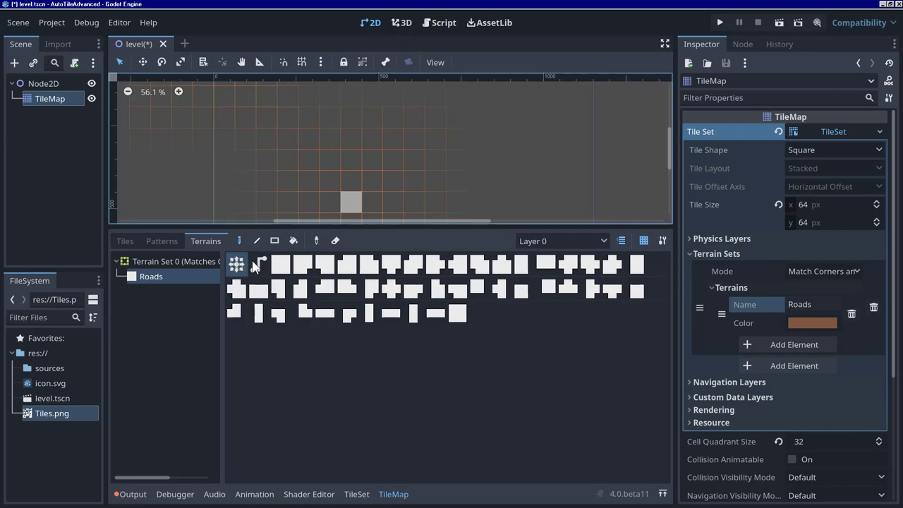
Step: Try to paint a road that doubles back along the adjacent row in Connect mode, and erase it
mouse_move(313, 159)
mouse_down()
mouse_move(382, 145)
mouse_move(370, 158)
mouse_up()
key(ctrl+z)
mouse_move(300, 154)
mouse_down()
mouse_move(397, 157)
mouse_move(396, 145)
mouse_move(396, 157)
mouse_move(312, 159)
mouse_move(322, 167)
mouse_move(308, 150)
mouse_move(414, 138)
mouse_move(414, 185)
mouse_move(333, 192)
mouse_move(430, 162)
mouse_move(309, 151)
mouse_move(413, 181)
mouse_move(413, 139)
mouse_move(421, 157)
mouse_move(299, 148)
mouse_move(409, 141)
mouse_move(413, 161)
mouse_move(312, 165)
mouse_move(347, 145)
mouse_move(312, 170)
mouse_move(367, 129)
mouse_move(405, 120)
mouse_move(384, 137)
mouse_move(381, 165)
mouse_move(332, 135)
mouse_move(374, 142)
mouse_move(268, 204)
mouse_move(405, 148)
mouse_move(372, 144)
mouse_move(383, 155)
mouse_move(411, 147)
mouse_move(387, 162)
mouse_up()
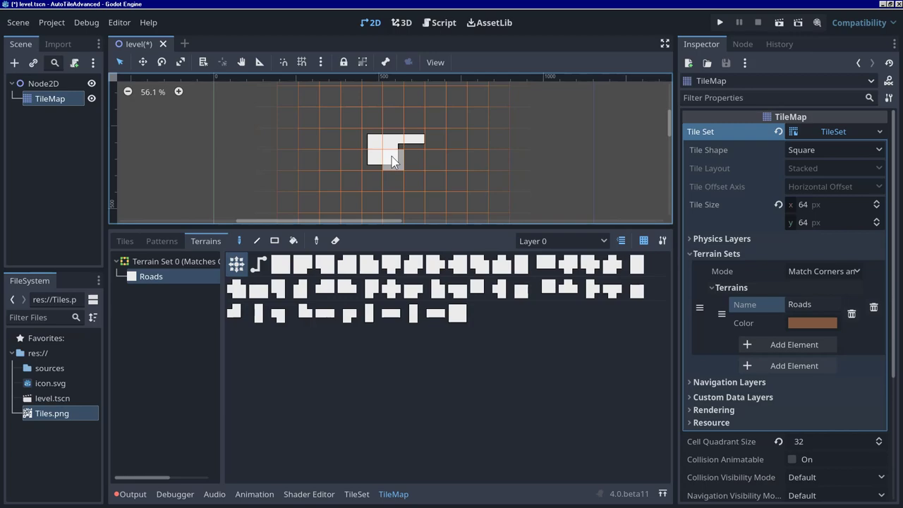
click(411, 144)
click(414, 163)
right_drag(353, 147, 413, 145)
Step: Paint an S-shaped road in Path mode and surround it with a closed square ring one tile wide
click(258, 263)
mouse_move(395, 147)
mouse_down()
mouse_move(369, 141)
mouse_move(371, 162)
mouse_move(411, 159)
mouse_move(414, 177)
mouse_move(368, 181)
mouse_up()
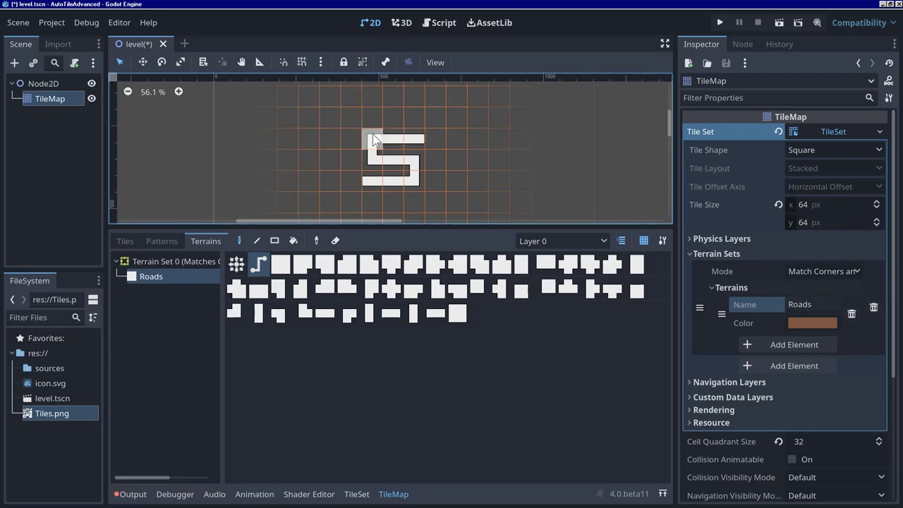
click(415, 144)
drag(437, 144, 443, 173)
mouse_move(432, 204)
mouse_down()
mouse_move(360, 203)
mouse_move(349, 182)
mouse_move(357, 123)
mouse_move(437, 129)
mouse_up()
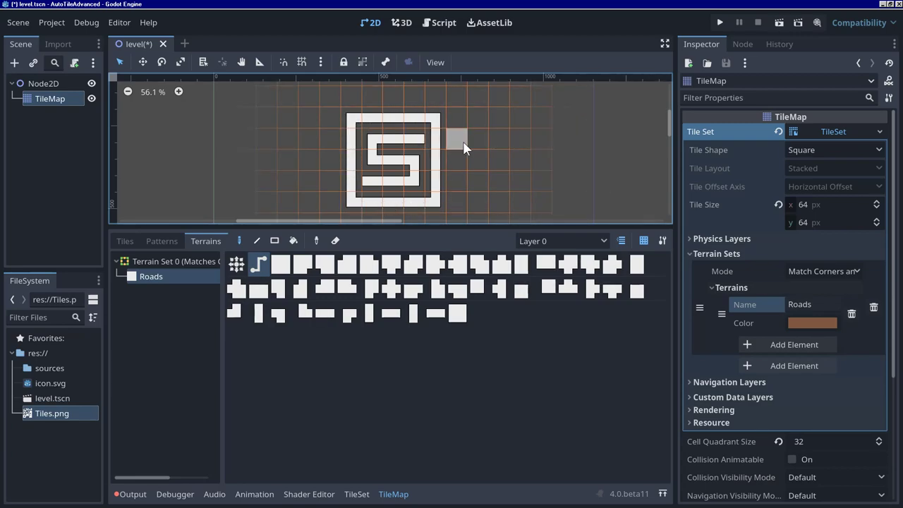
Step: Widen the square ring around the S with one connected row of Roads tiles on every side in Connect mode
scroll(483, 139, down, 1)
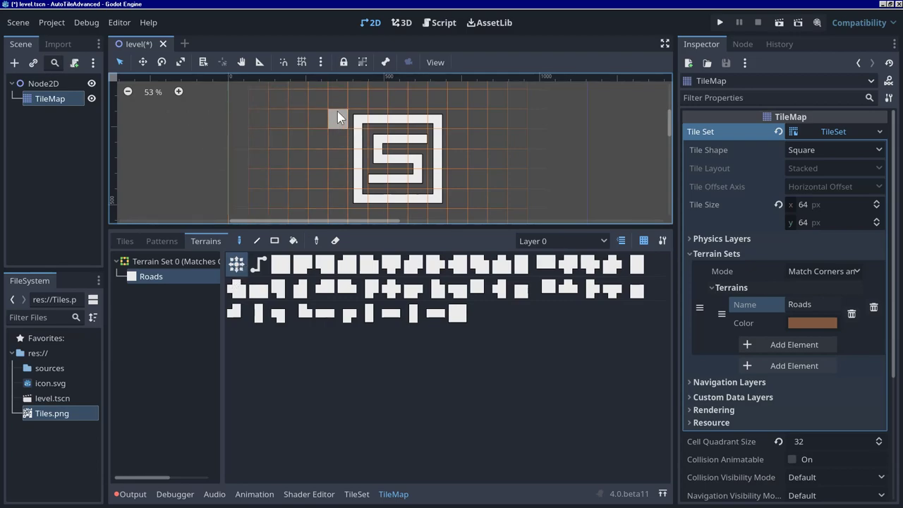
mouse_move(342, 99)
mouse_down()
mouse_move(457, 105)
mouse_move(462, 217)
mouse_move(343, 219)
mouse_move(339, 112)
mouse_up()
scroll(340, 154, down, 2)
scroll(339, 154, down, 2)
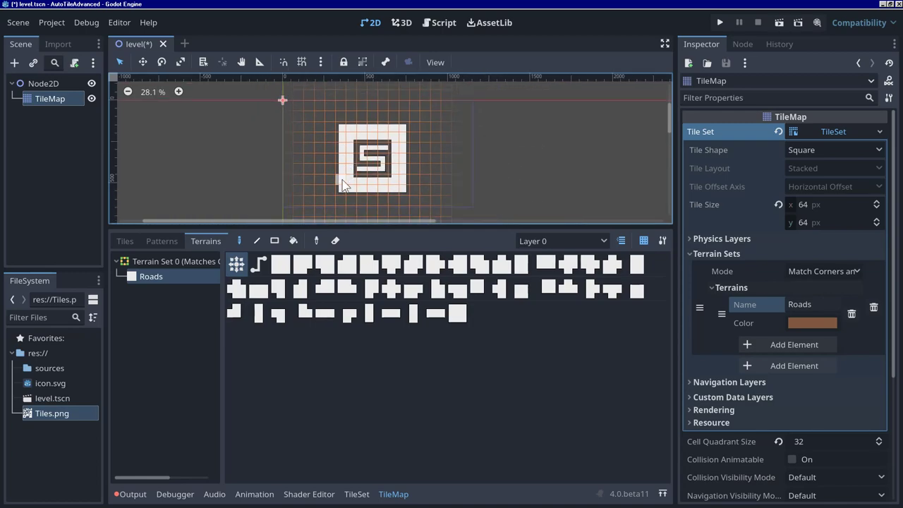
Step: Surround the widened ring with a separate one-tile-wide square road ring in Path mode
click(258, 265)
mouse_move(330, 119)
mouse_down()
mouse_move(428, 121)
mouse_move(427, 151)
mouse_move(415, 119)
mouse_move(416, 207)
mouse_up()
mouse_move(334, 206)
mouse_down()
mouse_move(331, 126)
mouse_move(321, 127)
mouse_move(330, 126)
mouse_up()
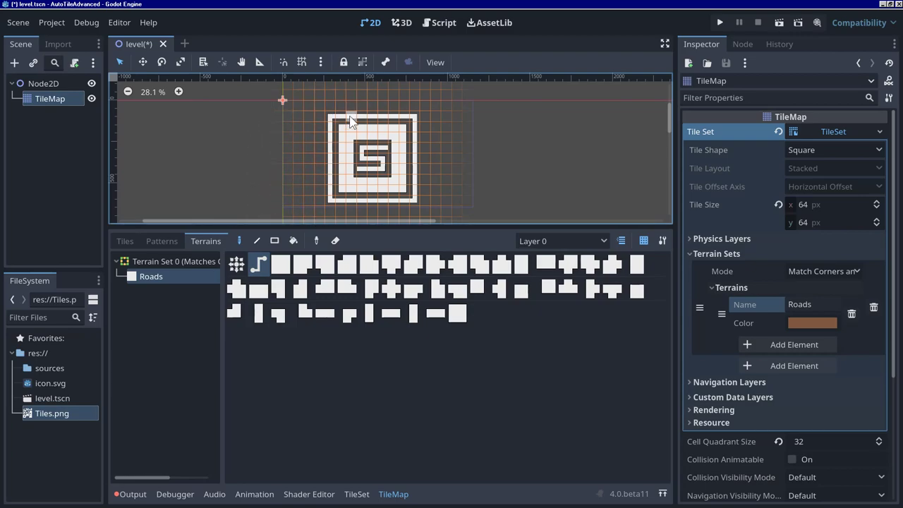
Step: Paint one more closed square road ring directly outside the previous one, still in Path mode
mouse_move(324, 215)
mouse_down()
mouse_move(316, 106)
mouse_move(426, 103)
mouse_move(430, 161)
mouse_up()
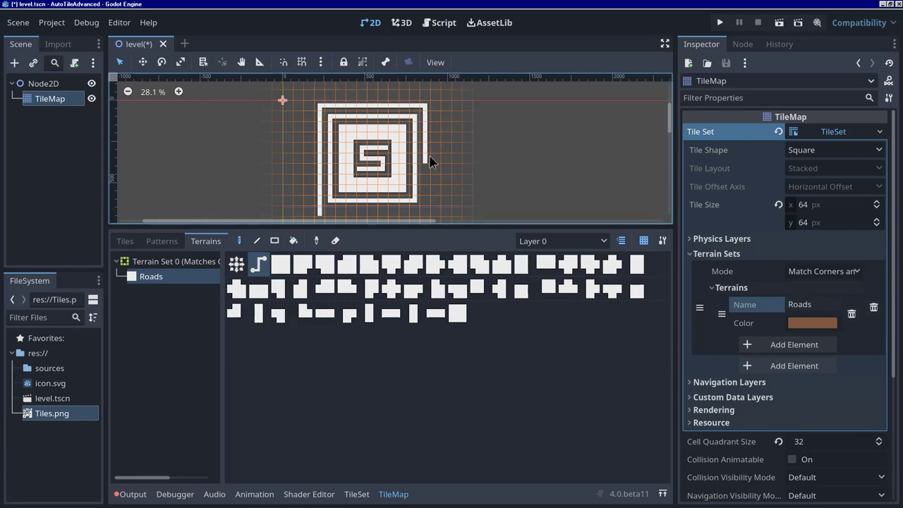
mouse_move(428, 216)
mouse_down()
mouse_move(322, 213)
mouse_move(351, 215)
mouse_up()
scroll(345, 204, up, 1)
middle_drag(346, 201, 377, 163)
drag(377, 164, 326, 160)
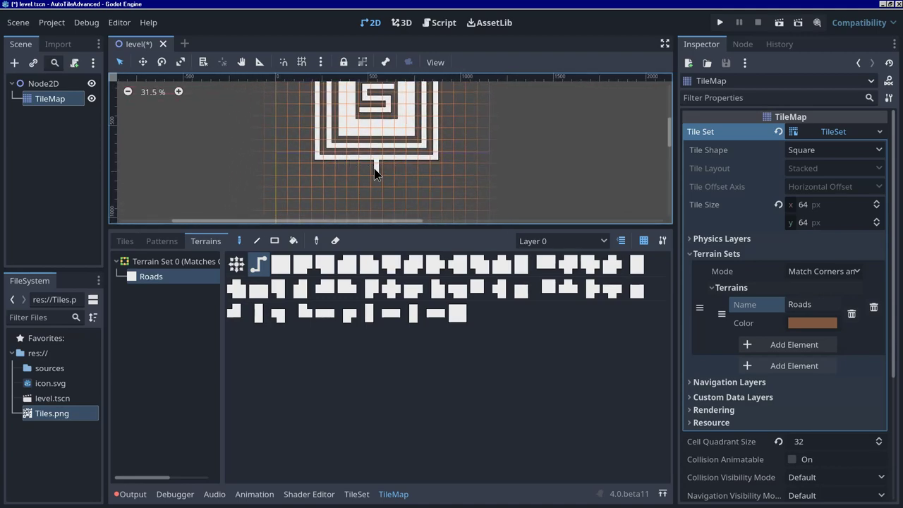
Step: Thicken the outermost road ring by one connected tile on every side in Connect mode
scroll(505, 158, down, 2)
middle_drag(505, 158, 504, 210)
click(236, 263)
mouse_move(339, 130)
mouse_down()
mouse_move(306, 99)
mouse_move(292, 111)
mouse_move(400, 117)
mouse_up()
mouse_move(399, 153)
mouse_down()
mouse_move(395, 212)
mouse_move(290, 214)
mouse_move(292, 111)
mouse_up()
scroll(271, 136, down, 1)
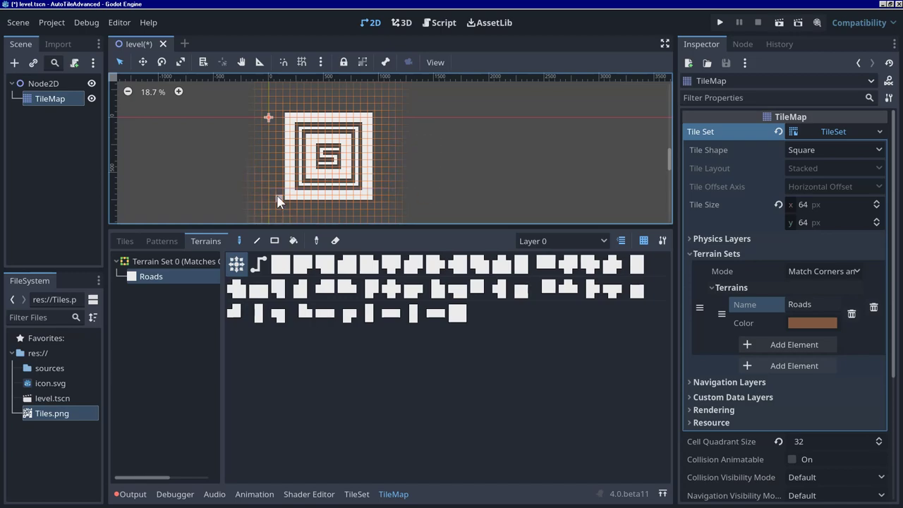
Step: Open the TileSet editor and compare the concentric road pattern in the level with the Roads painting on the atlas
click(356, 494)
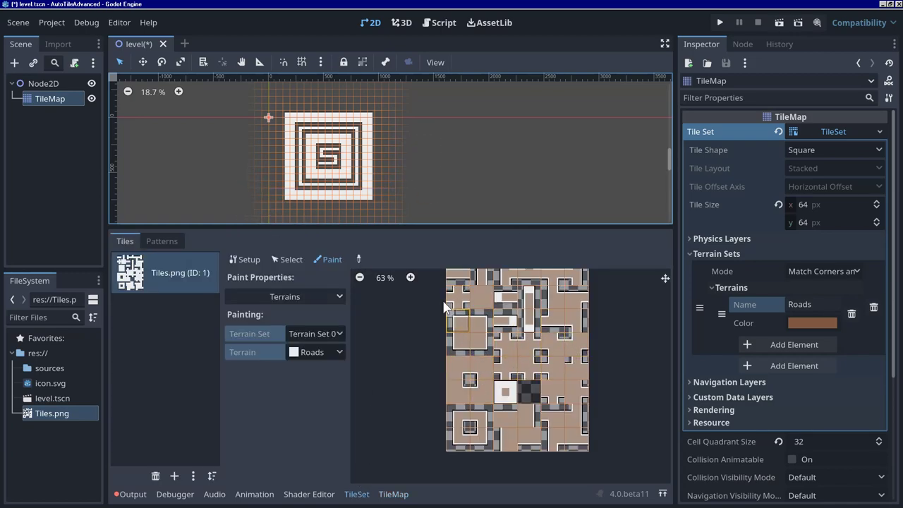
scroll(251, 144, up, 8)
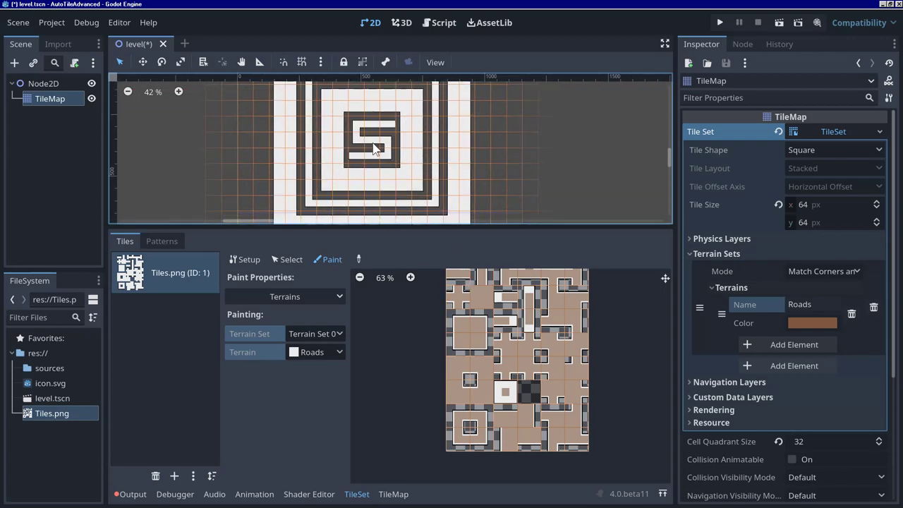
scroll(497, 153, up, 2)
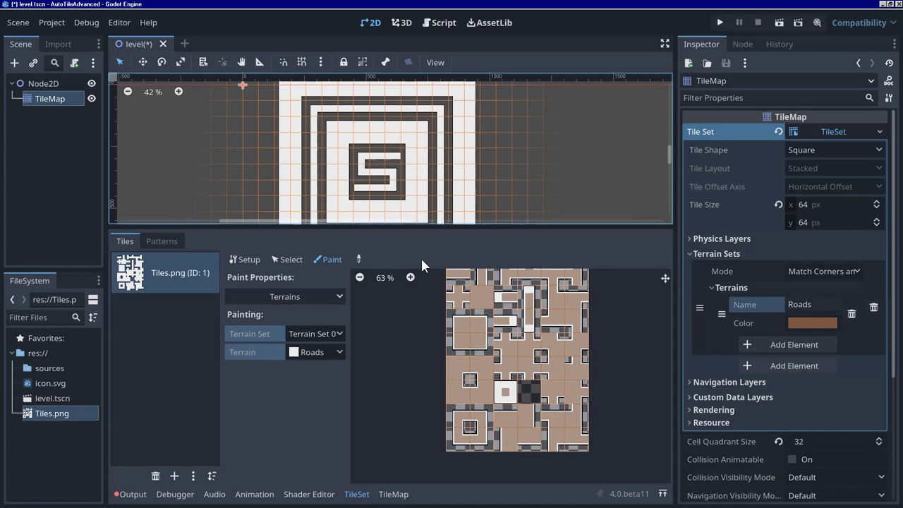
scroll(508, 187, down, 1)
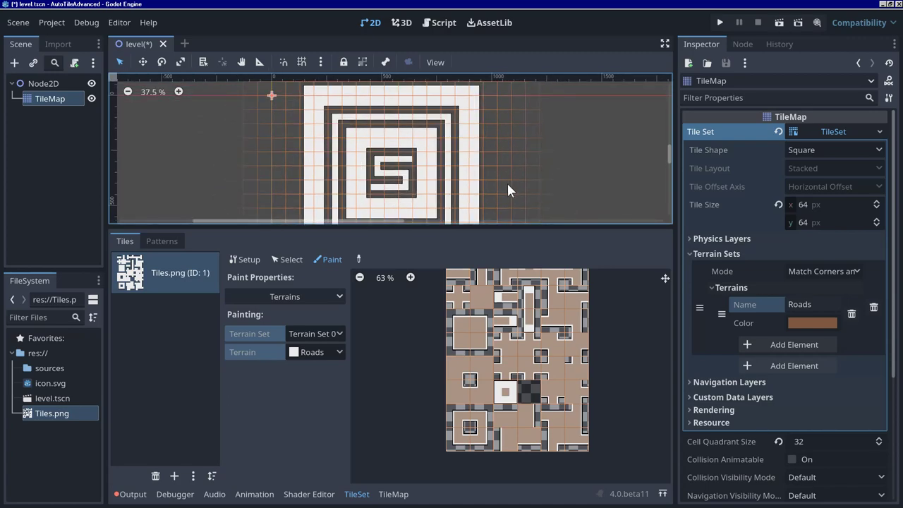
scroll(521, 166, down, 1)
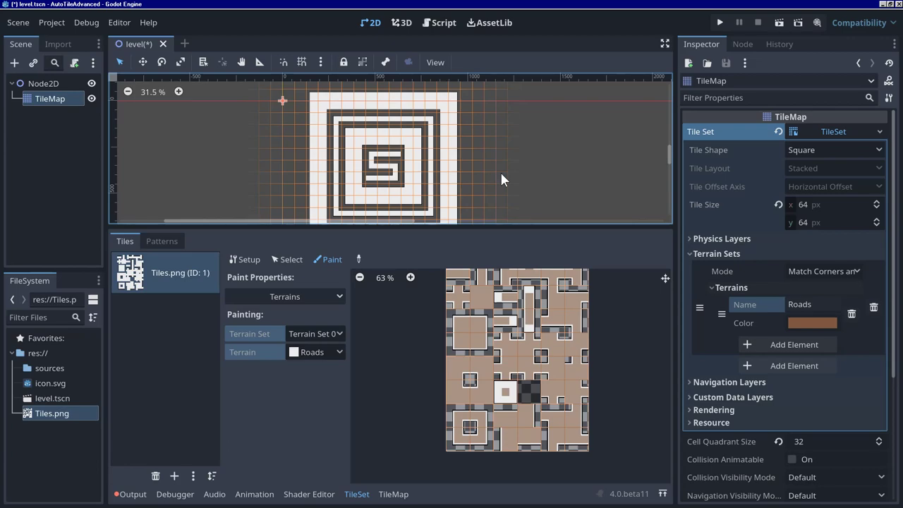
scroll(480, 178, down, 1)
scroll(458, 156, up, 1)
scroll(440, 165, down, 1)
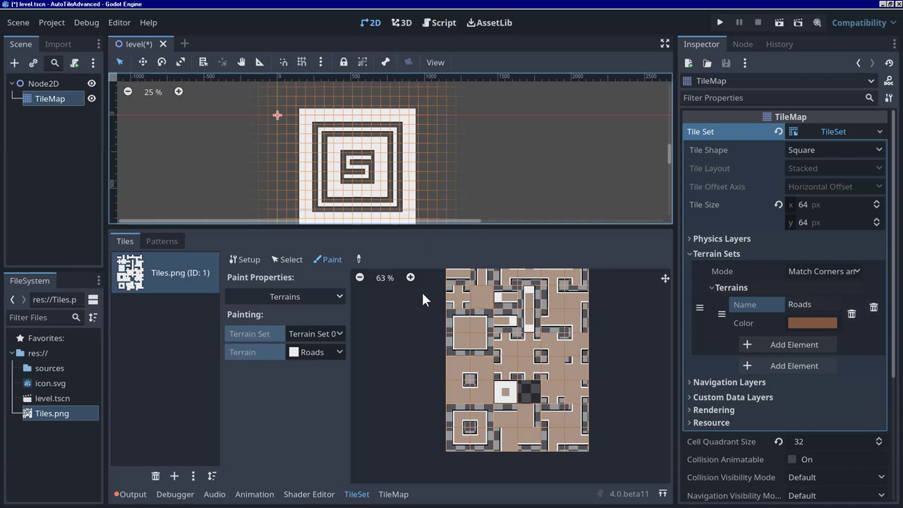
Step: Return to the TileMap's Roads terrain and paint a separate block three tiles wide and two high beside the ring pattern in Connect mode
click(406, 495)
click(165, 277)
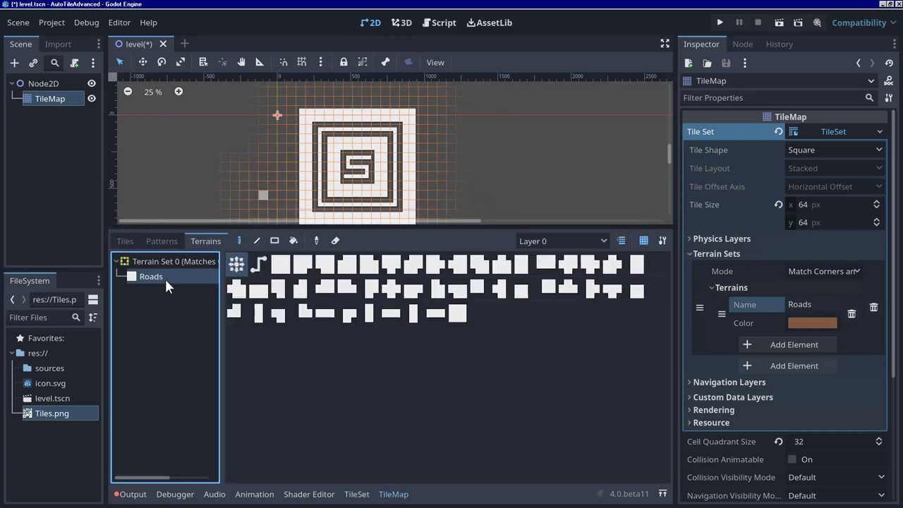
scroll(451, 172, down, 1)
scroll(443, 163, up, 2)
click(418, 153)
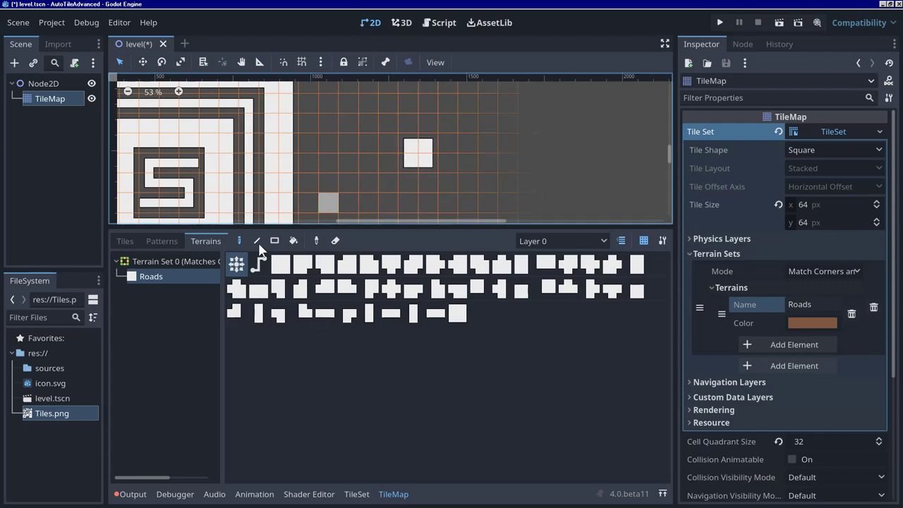
click(441, 152)
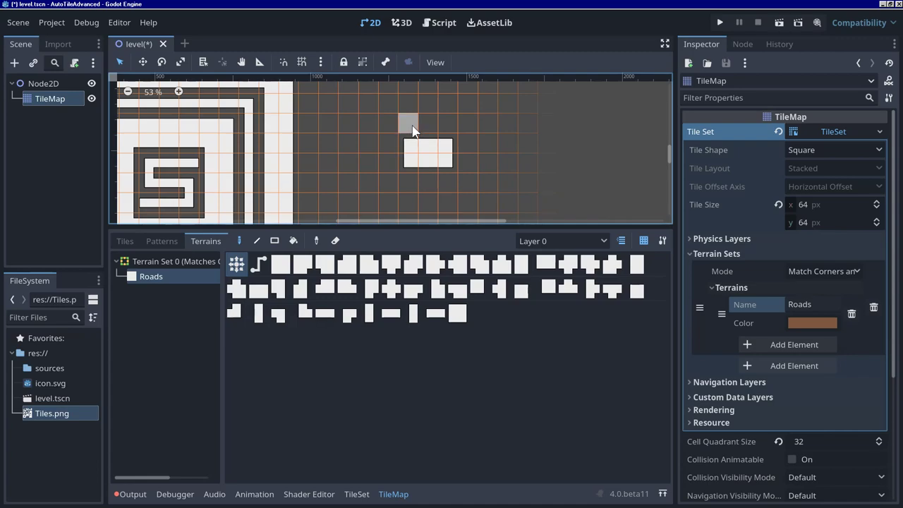
Step: Add 2×2 road blocks diagonally at the new block's upper-left and upper-right corners, each sharing a corner tile with it
click(402, 137)
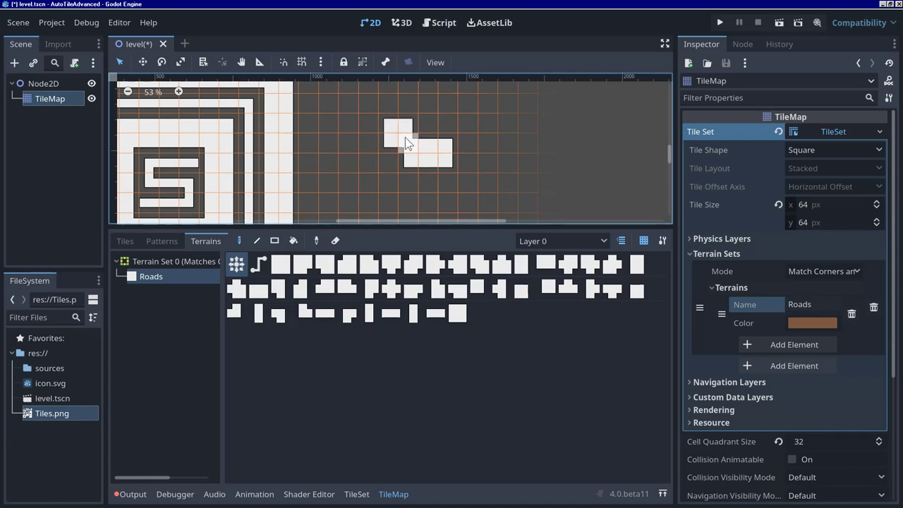
click(457, 133)
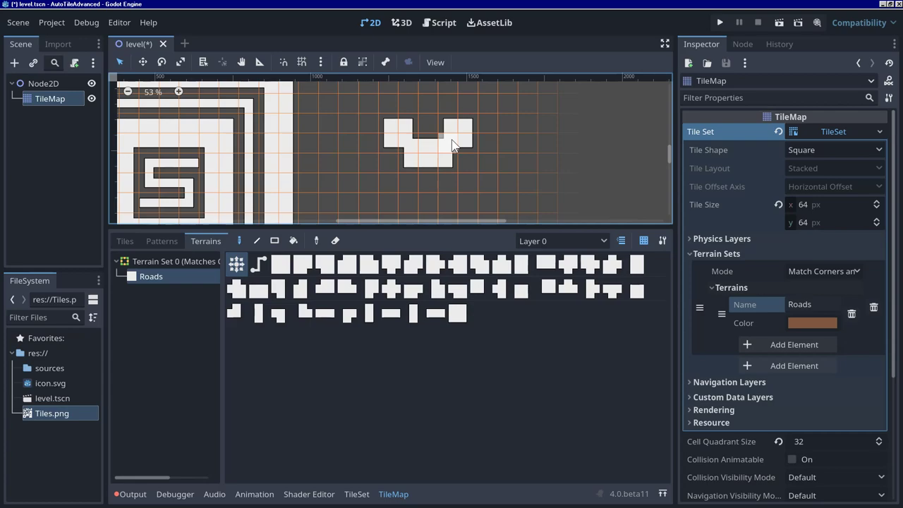
scroll(457, 150, up, 3)
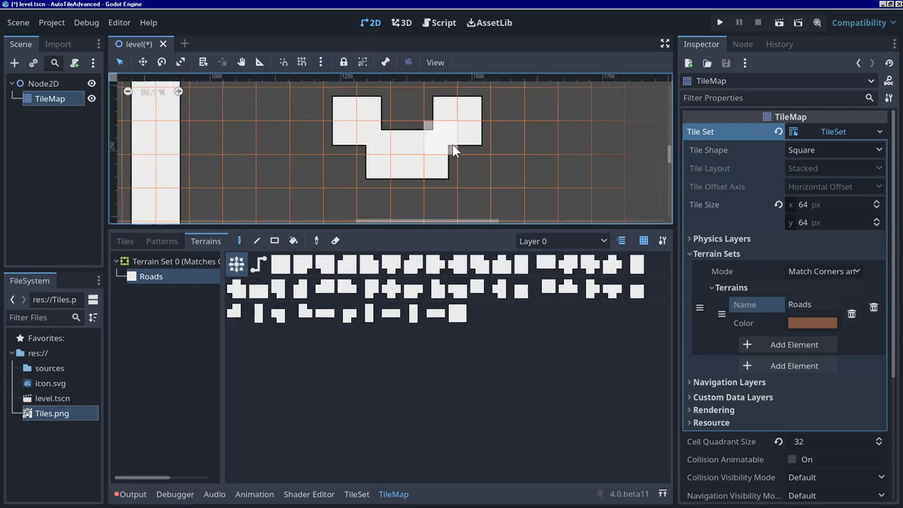
Step: Examine on the TileSet atlas how Roads is painted on the diagonal-junction tiles, and review the road layout in the level
click(356, 493)
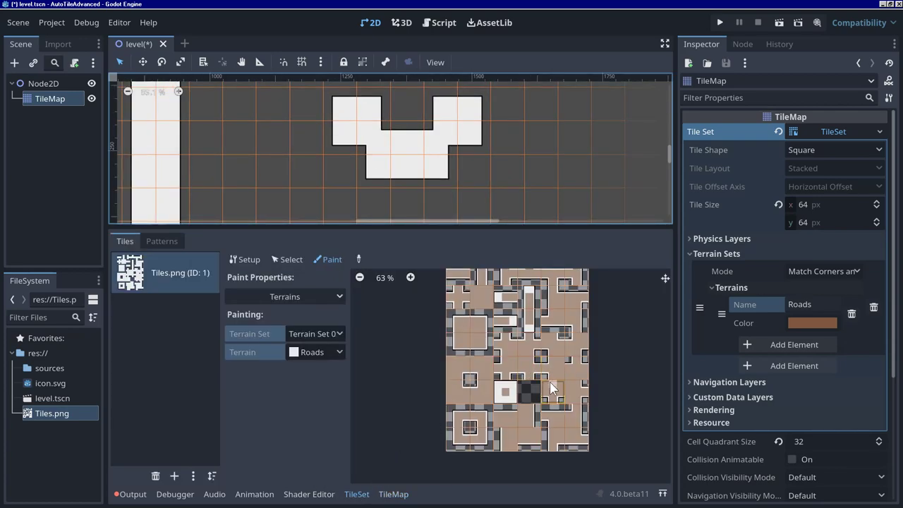
click(410, 277)
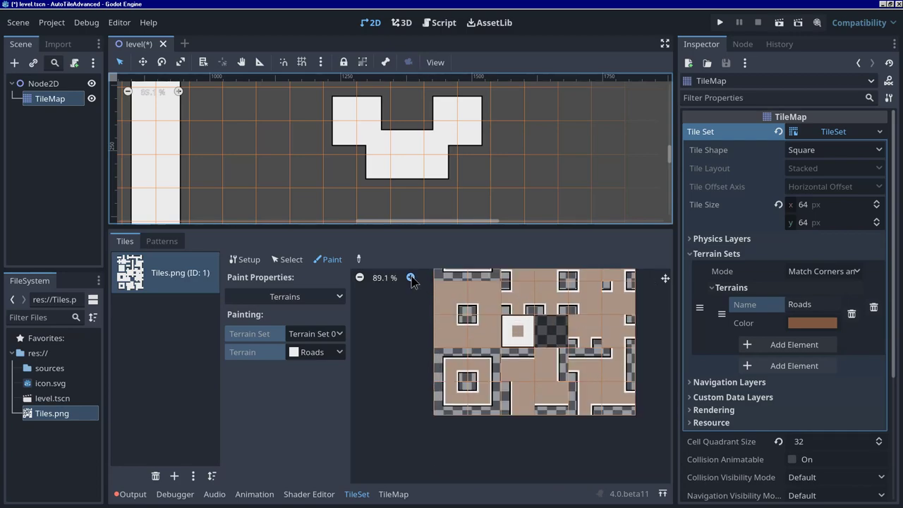
click(411, 277)
click(410, 277)
click(410, 278)
scroll(459, 375, right, 3)
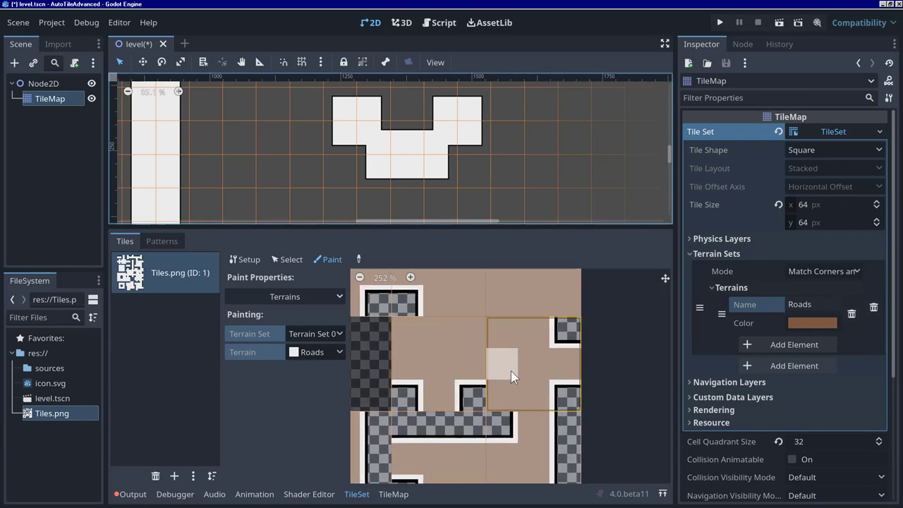
scroll(494, 362, down, 1)
scroll(511, 398, up, 2)
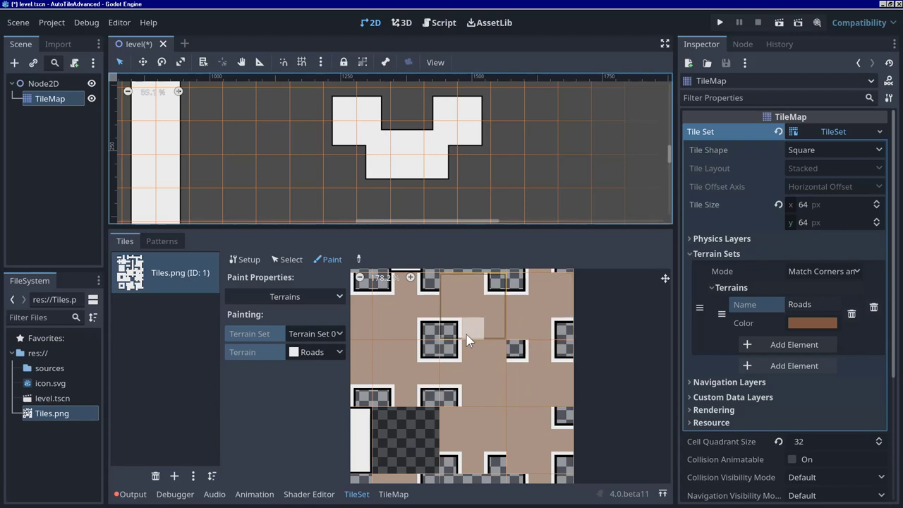
scroll(534, 319, up, 1)
middle_drag(561, 292, 504, 356)
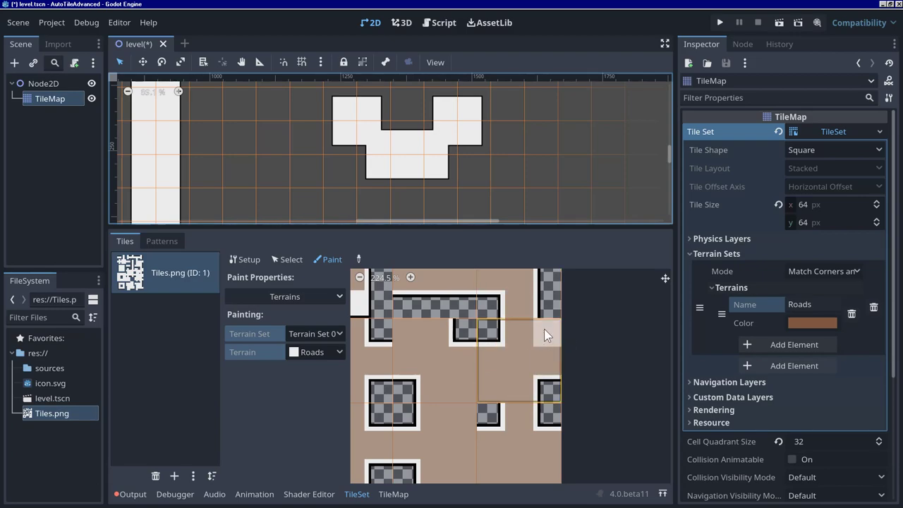
scroll(413, 167, down, 3)
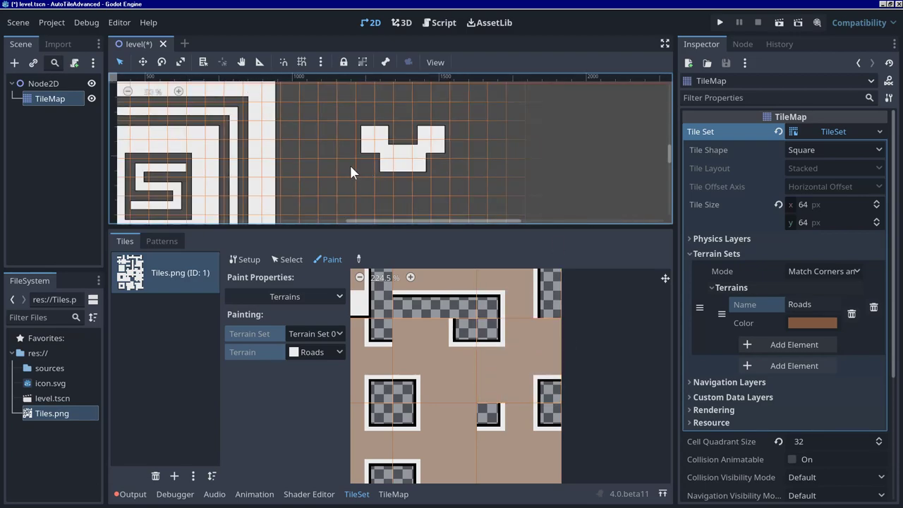
middle_drag(349, 168, 451, 167)
scroll(451, 169, down, 1)
scroll(451, 177, down, 1)
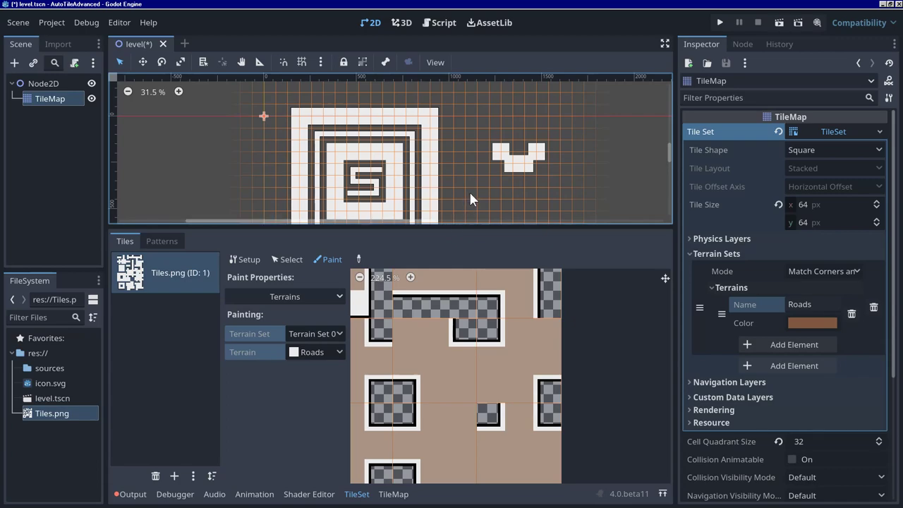
Step: Review the TileSet atlas around the diagonal-junction tiles, and return to the TileMap's Roads terrain to look over the level's road layout
scroll(466, 363, down, 2)
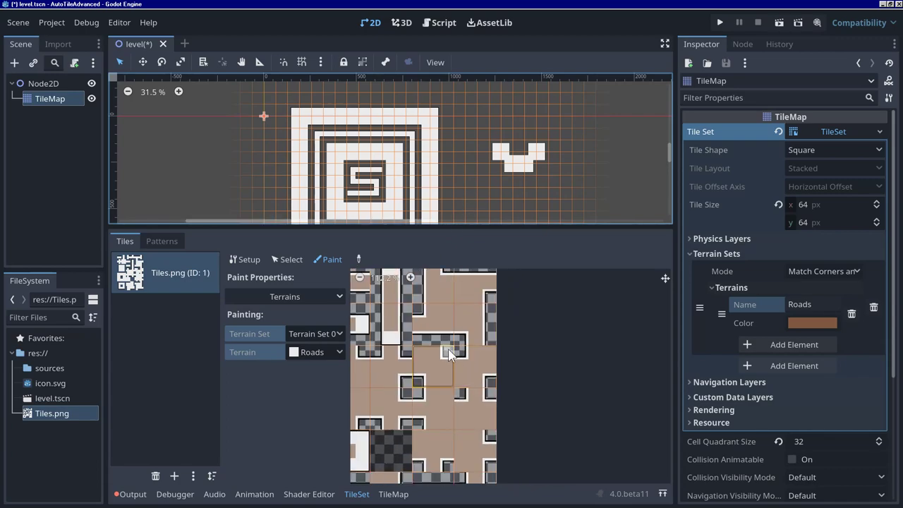
scroll(462, 205, down, 1)
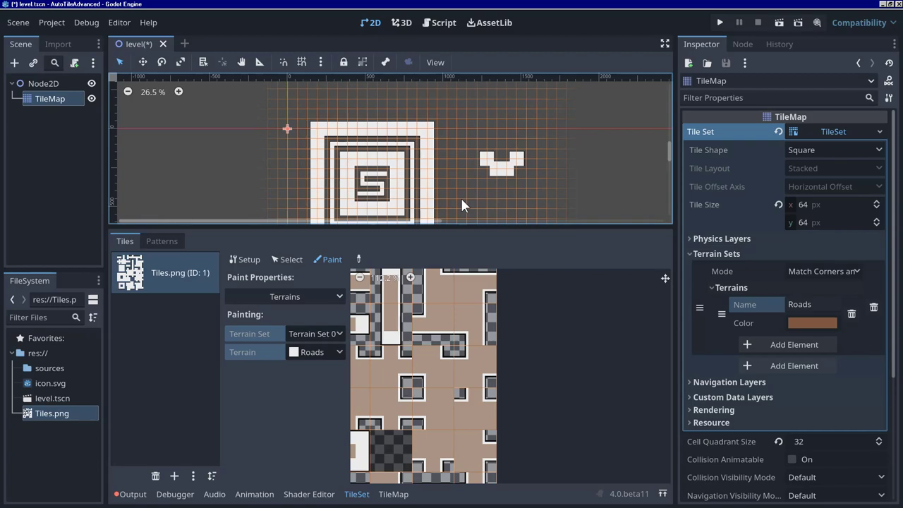
click(394, 494)
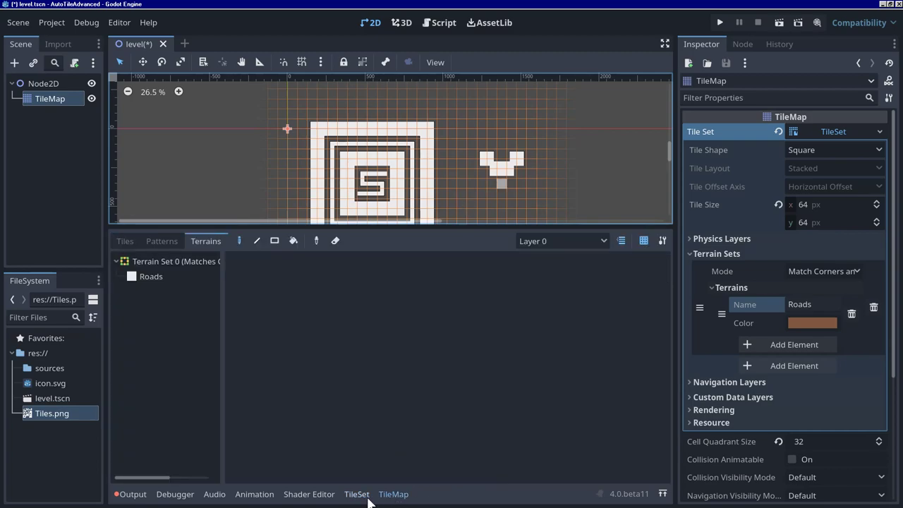
click(148, 276)
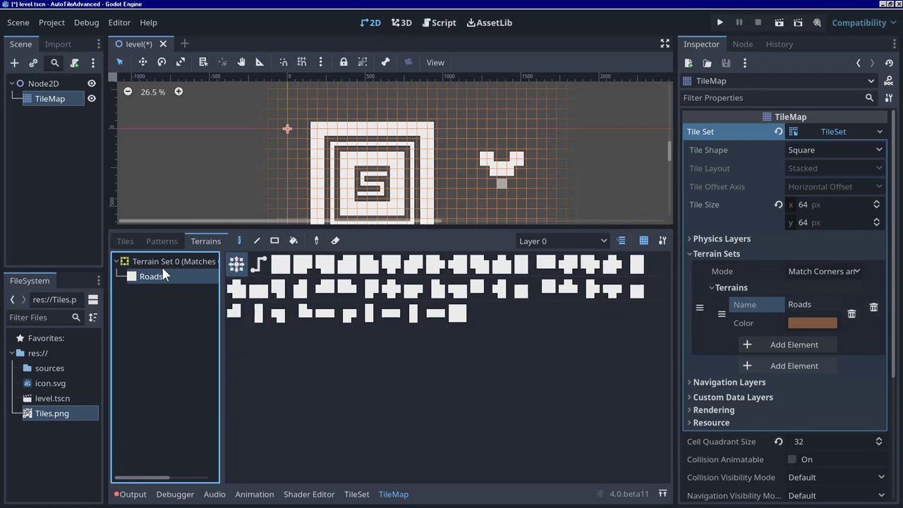
scroll(404, 202, right, 2)
scroll(401, 178, down, 1)
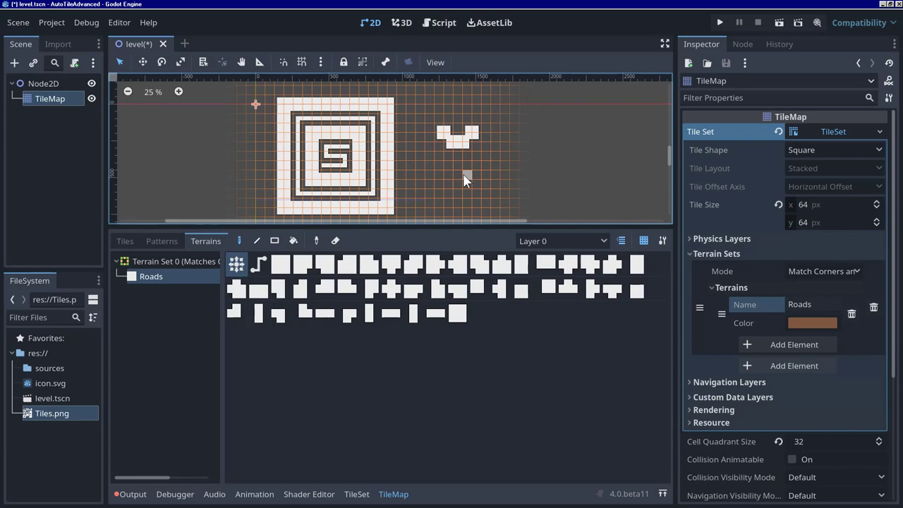
scroll(460, 175, up, 2)
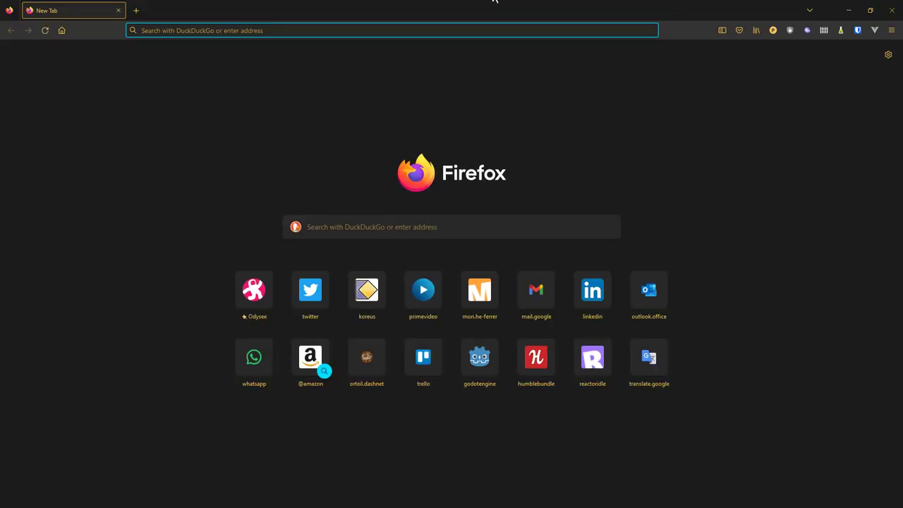
Step: Switch to Firefox, search the web for "wang tiles" and open the Wikipedia article on Wang tiles
text(wang)
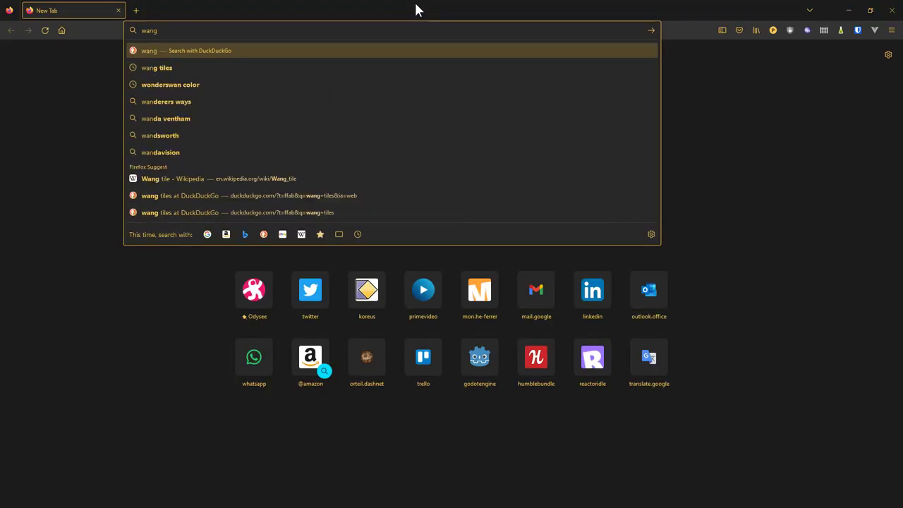
text( tiles)
key(Return)
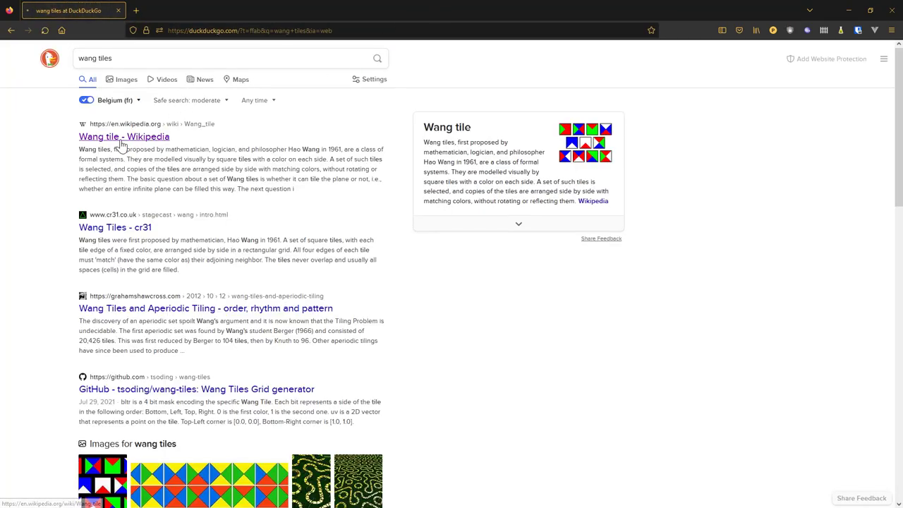
click(117, 139)
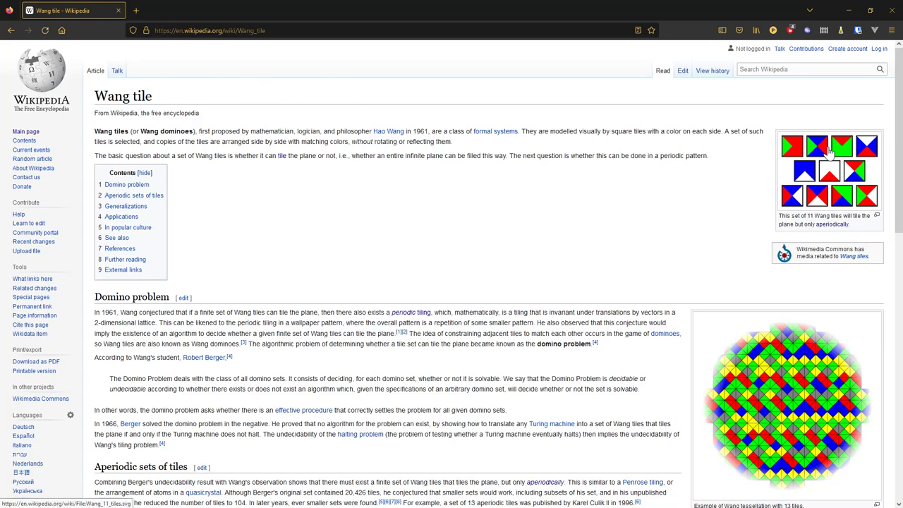
Step: Skim the Wang tile article and view the enlarged example of a Wang tessellation with 13 tiles
scroll(595, 247, down, 5)
scroll(595, 247, down, 5)
scroll(594, 254, up, 10)
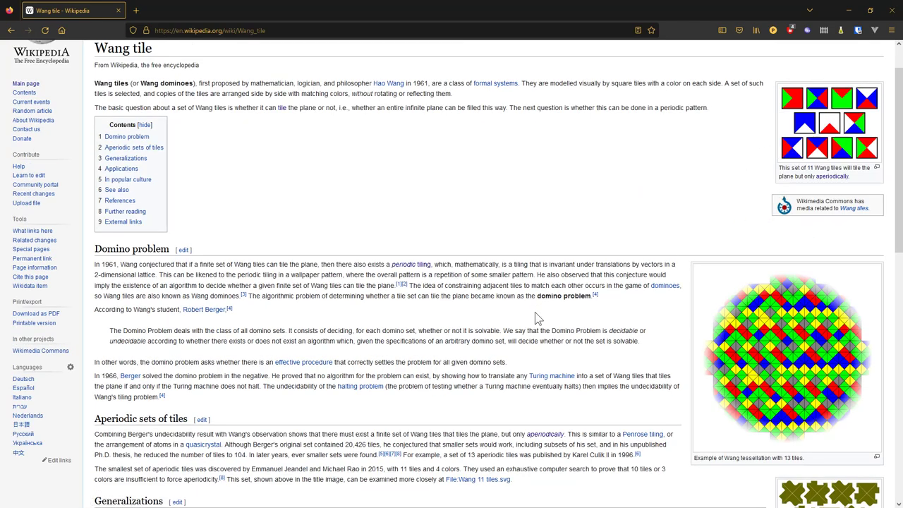
click(760, 336)
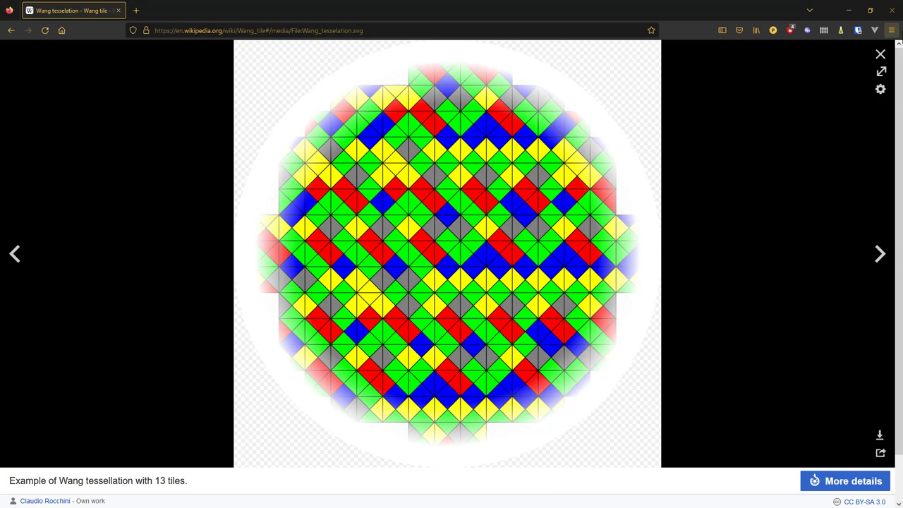
click(880, 55)
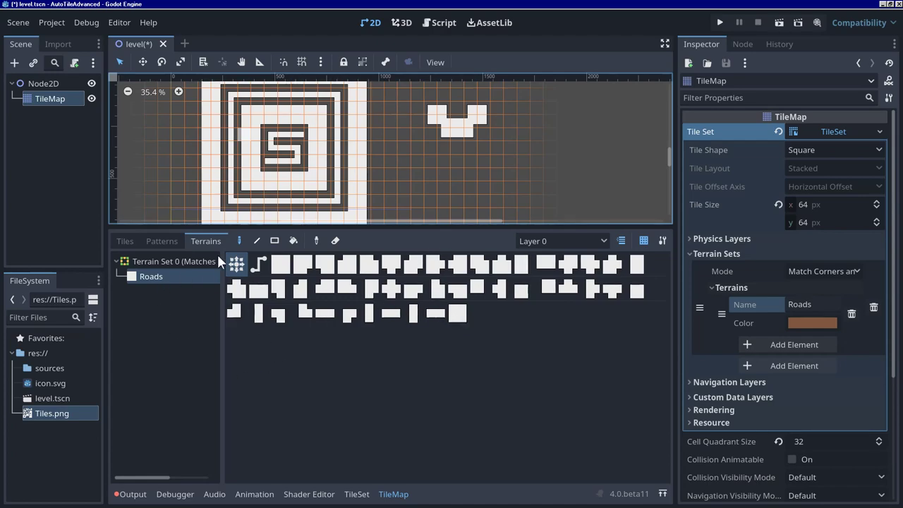
Step: Open the TileSet editor, and in Affinity Designer copy the artwork's first horizontal road piece into the empty cell at X 192, Y 336 px
click(356, 493)
middle_drag(427, 366, 503, 356)
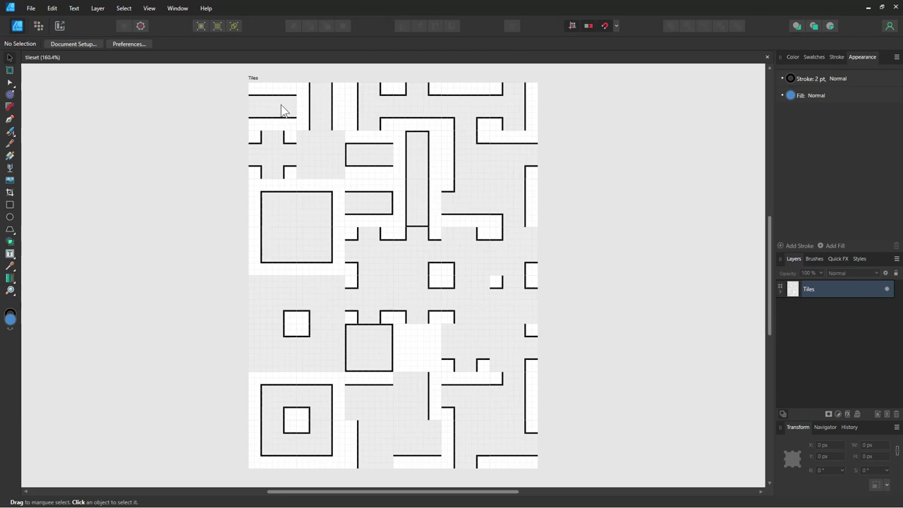
click(280, 114)
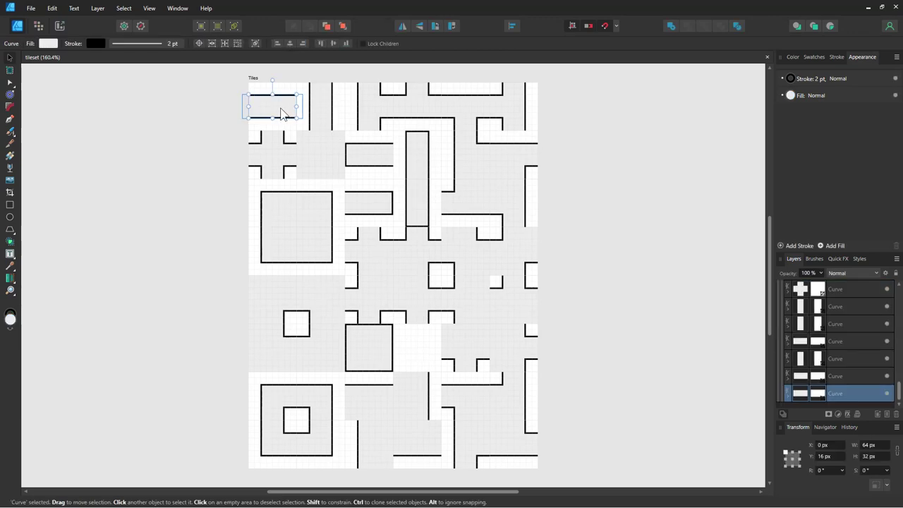
mouse_move(281, 114)
ctrl+mouse_down()
mouse_move(377, 254)
mouse_move(425, 351)
ctrl+mouse_up()
ctrl+scroll(424, 351, up, 3)
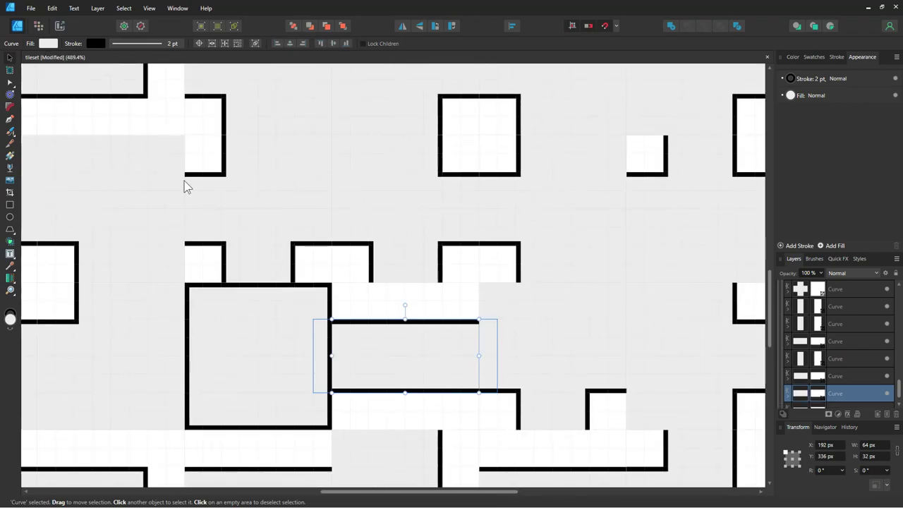
Step: Draw a blue circle about 21 px in diameter at the centre of the copied horizontal road piece
click(10, 217)
mouse_move(380, 337)
mouse_down()
mouse_move(428, 385)
mouse_move(404, 359)
mouse_up()
click(10, 58)
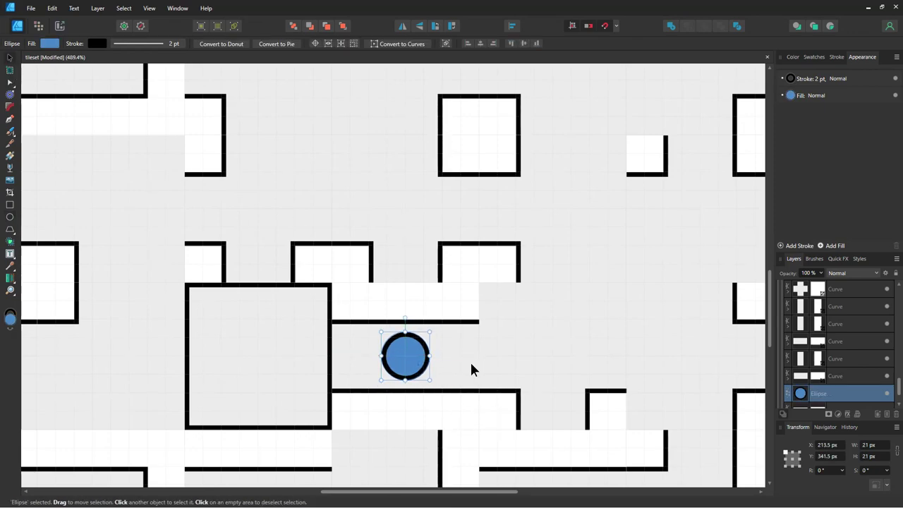
click(473, 369)
scroll(859, 315, up, 5)
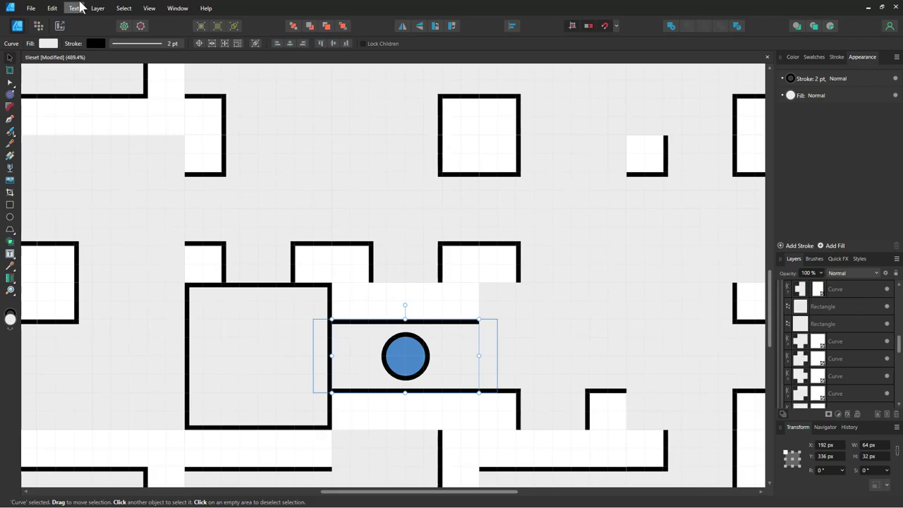
Step: Export the Tiles slice as Tiles.png into the AutoTileAdvanced folder, replacing the existing file, and return to Godot
click(60, 26)
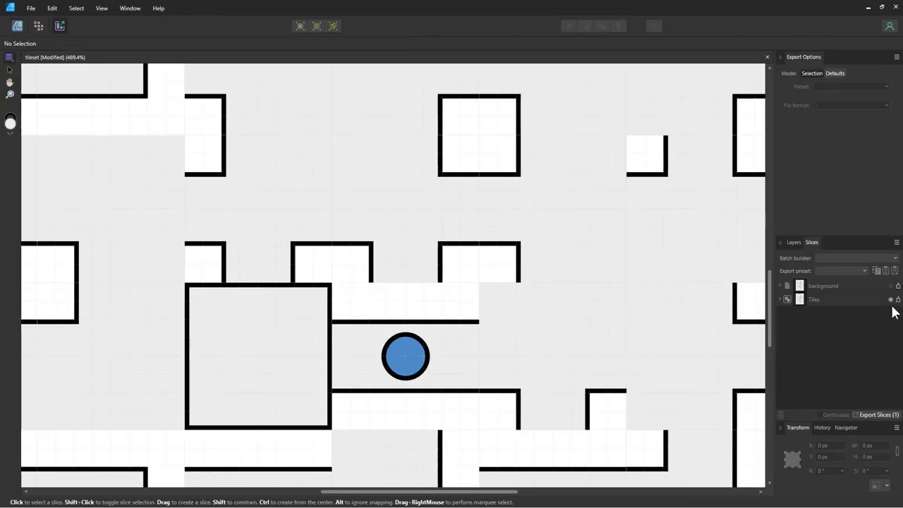
click(897, 299)
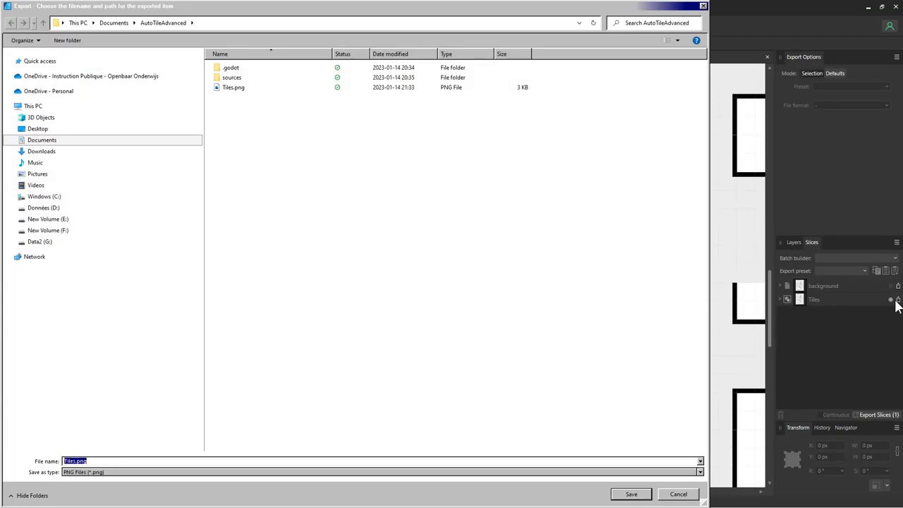
click(643, 495)
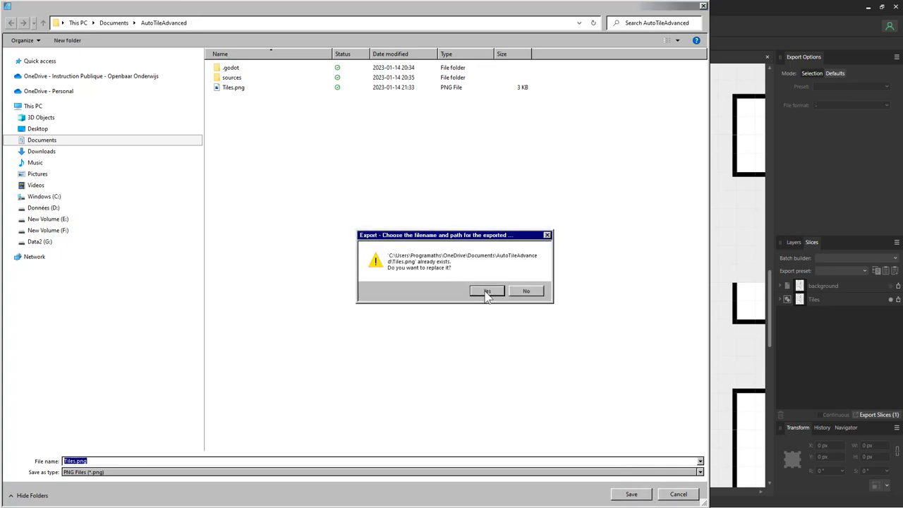
click(486, 291)
click(867, 7)
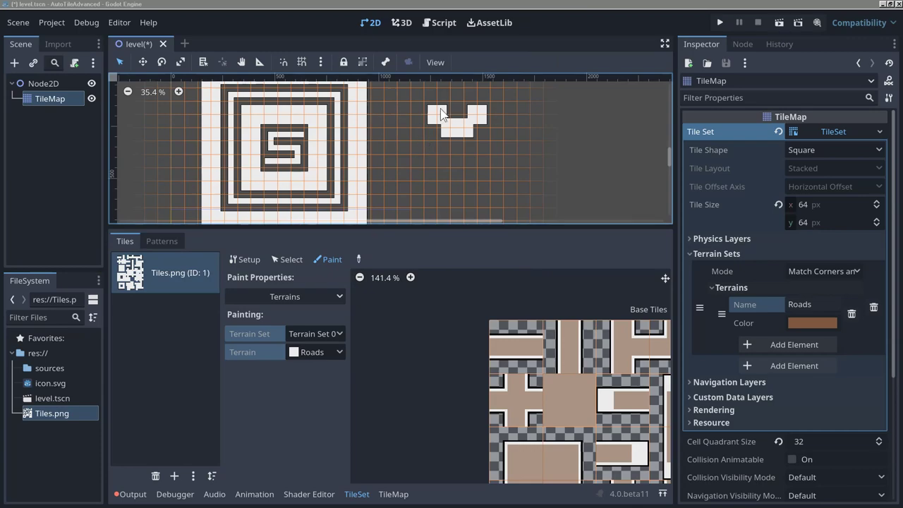
Step: Reimport Tiles.png and locate the road cell with the circle on the TileSet atlas
click(57, 423)
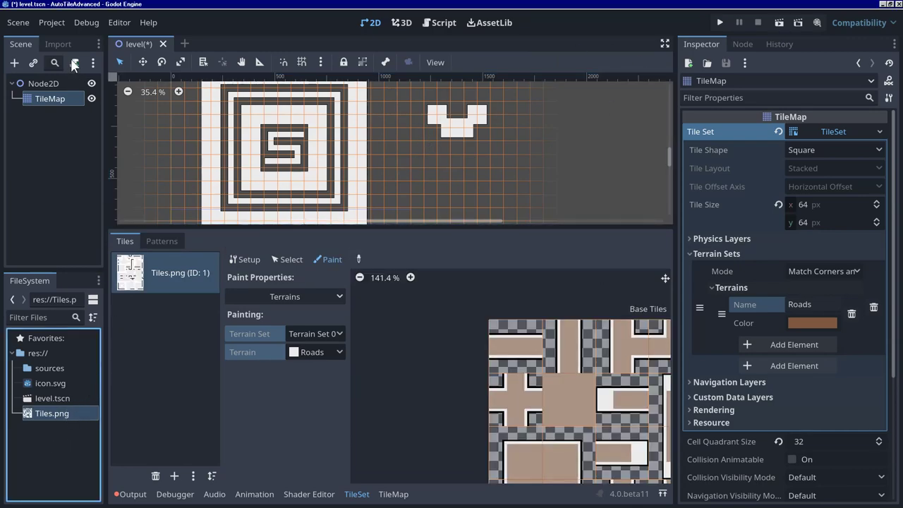
click(59, 44)
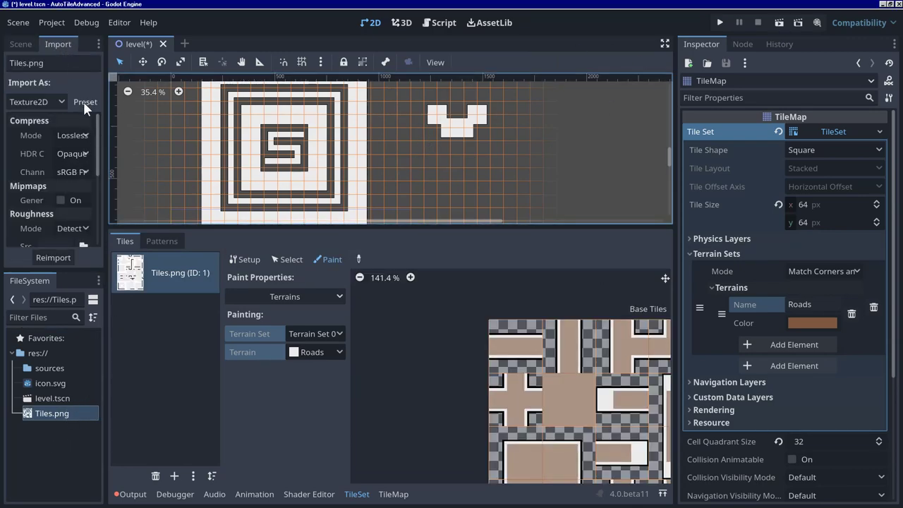
click(53, 259)
click(179, 274)
scroll(550, 395, down, 8)
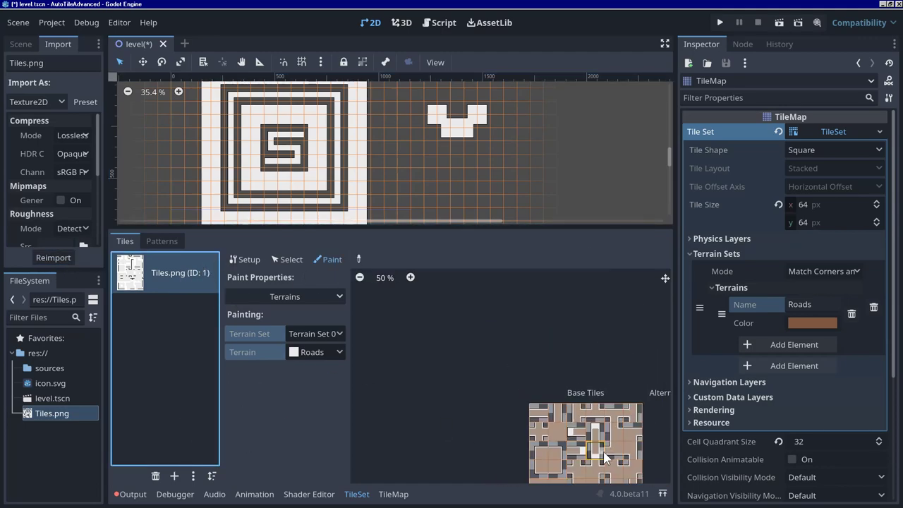
scroll(546, 420, up, 6)
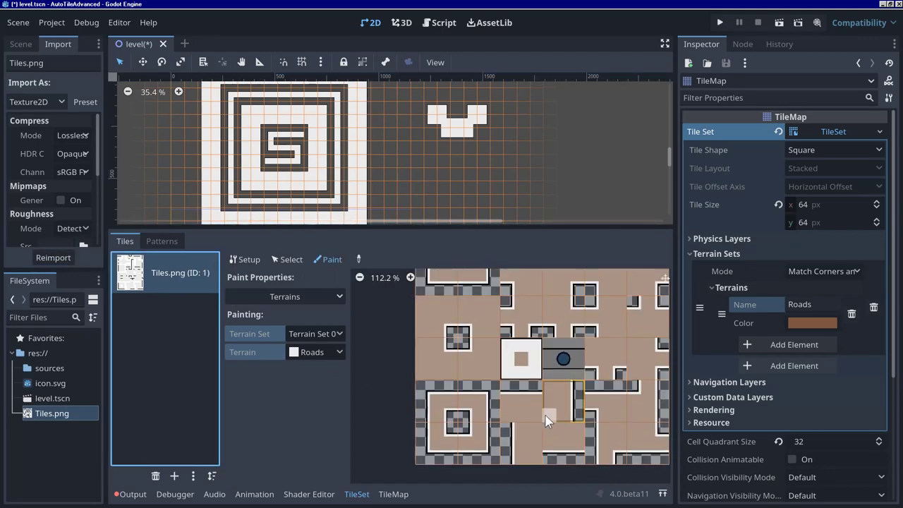
Step: Create an atlas tile from the road cell with the circle and paint Roads across its horizontal middle
click(280, 259)
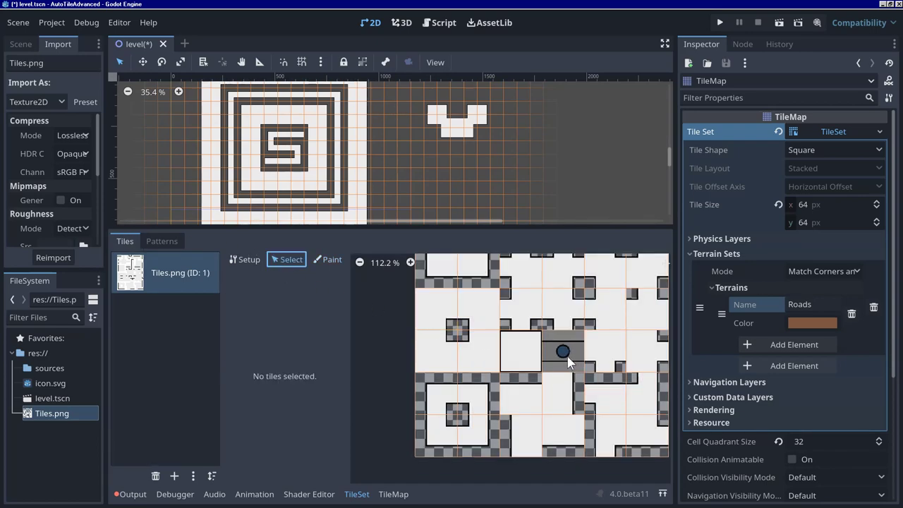
click(326, 259)
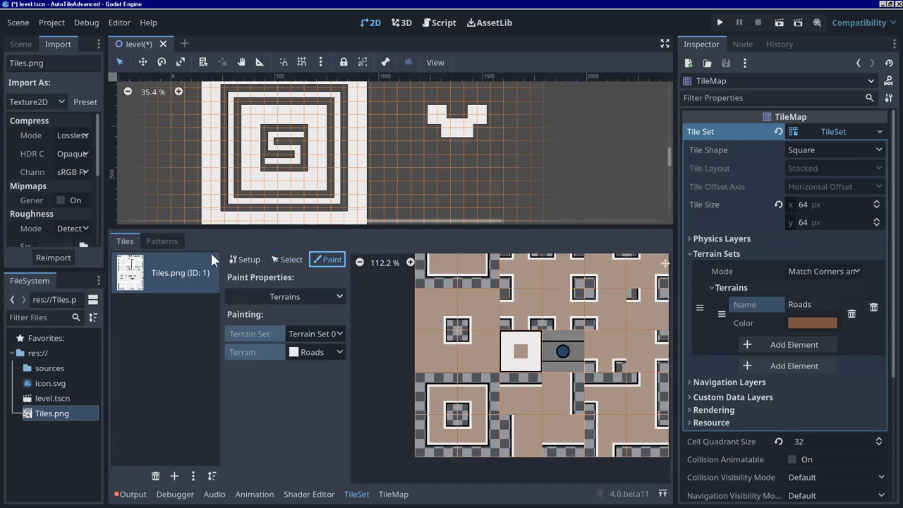
click(245, 260)
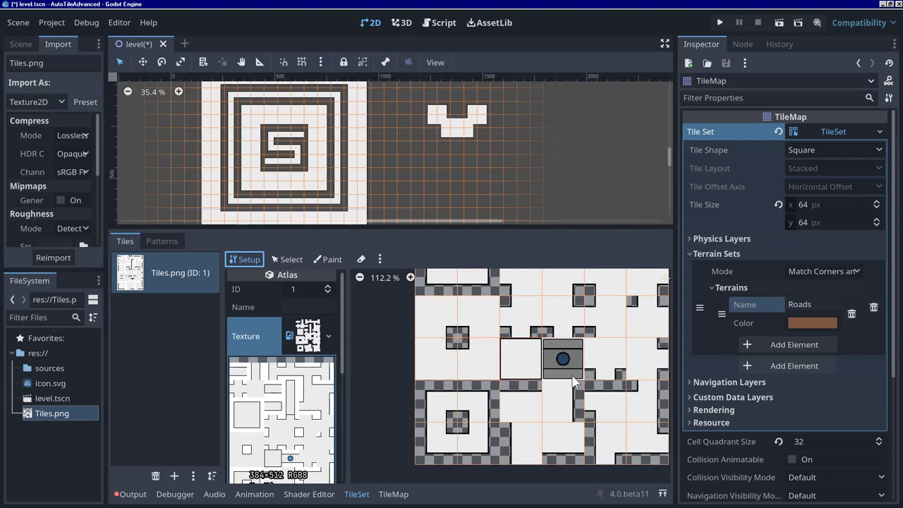
click(292, 258)
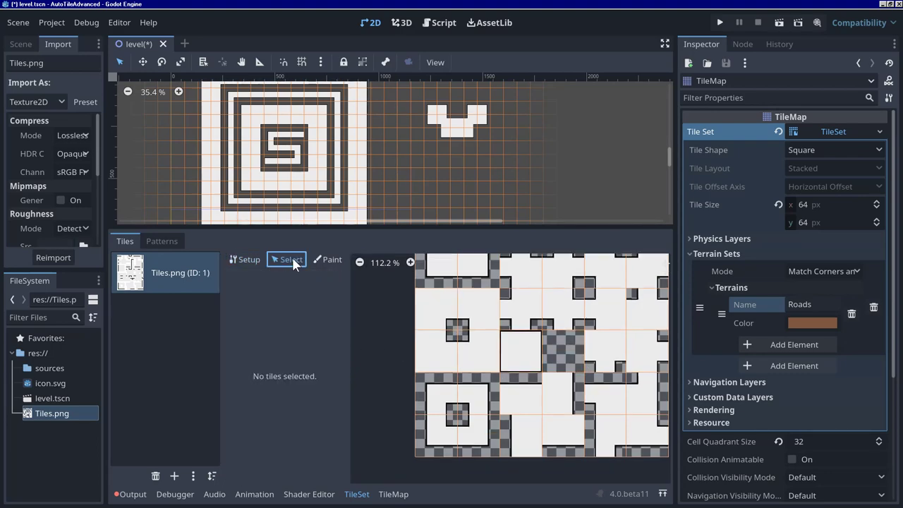
click(321, 259)
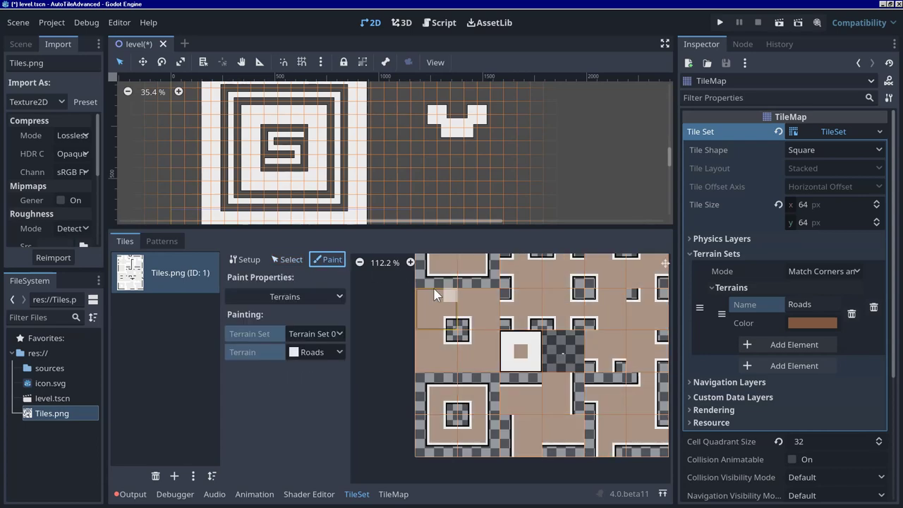
click(556, 351)
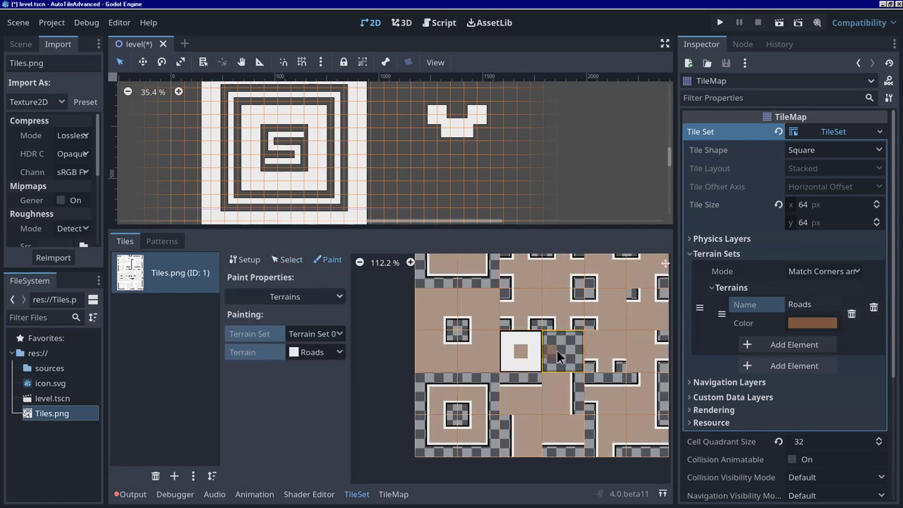
Step: Toggle Use Texture Padding off and on repeatedly in the Tiles.png atlas setup, leaving it enabled
click(243, 259)
scroll(275, 421, down, 5)
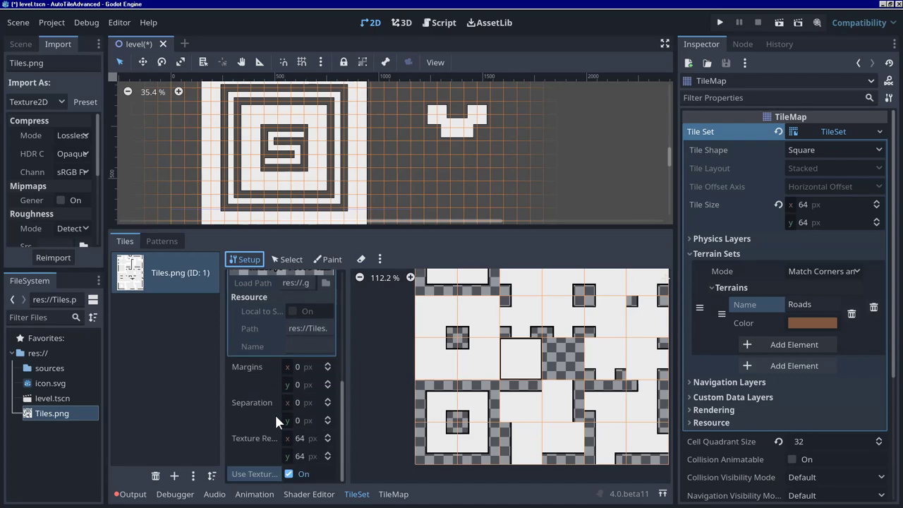
click(293, 472)
click(289, 474)
click(289, 474)
click(289, 473)
click(289, 474)
click(294, 475)
click(294, 474)
click(294, 475)
click(294, 475)
click(294, 474)
click(295, 474)
click(294, 474)
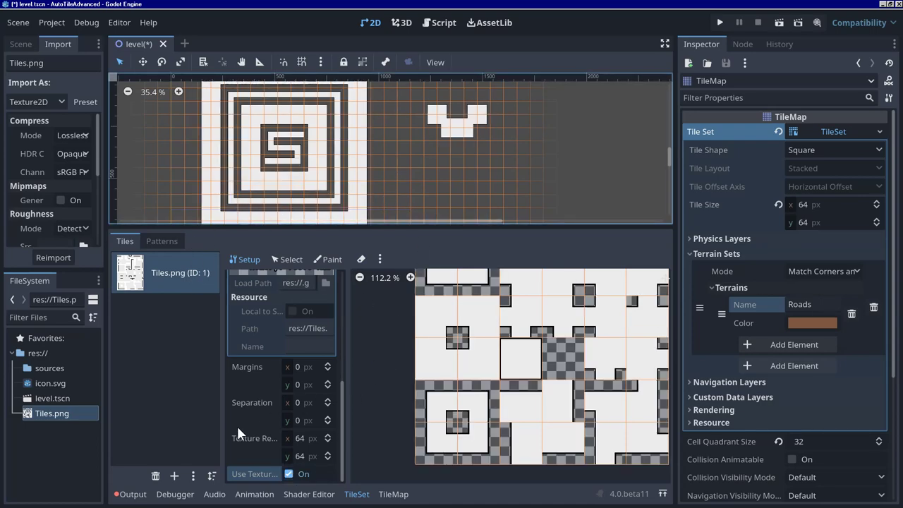
Step: Paint a horizontal Roads strip about 11 tiles long in the TileMap, below the diagonal block pattern
click(393, 494)
click(151, 276)
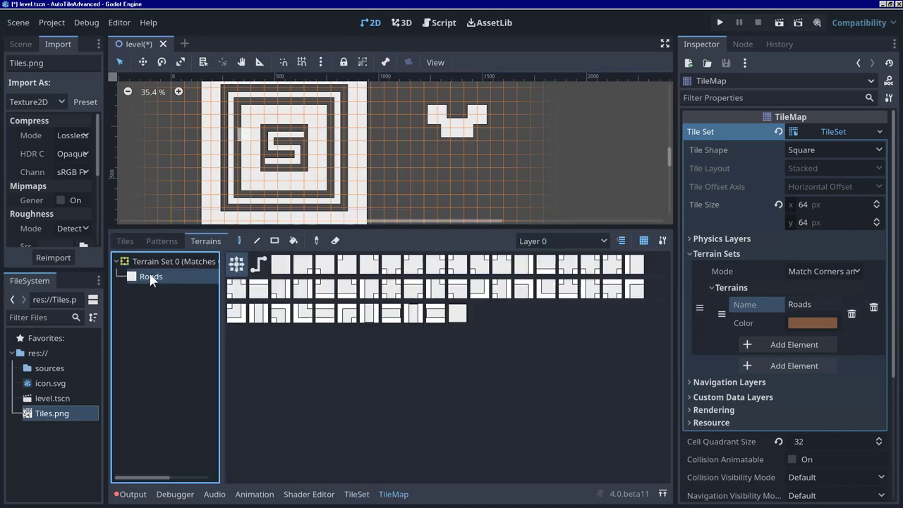
drag(406, 176, 514, 181)
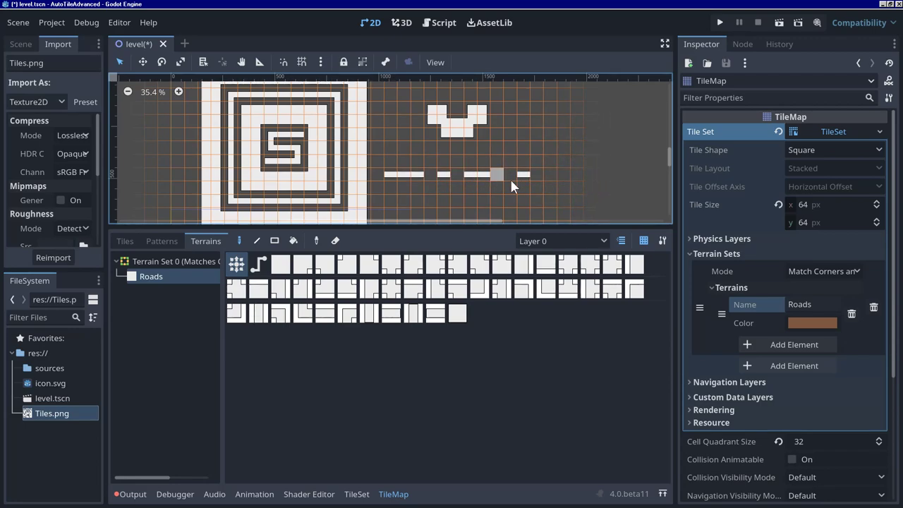
Step: Run the current scene to check the painted road strip, and close the game window
click(779, 23)
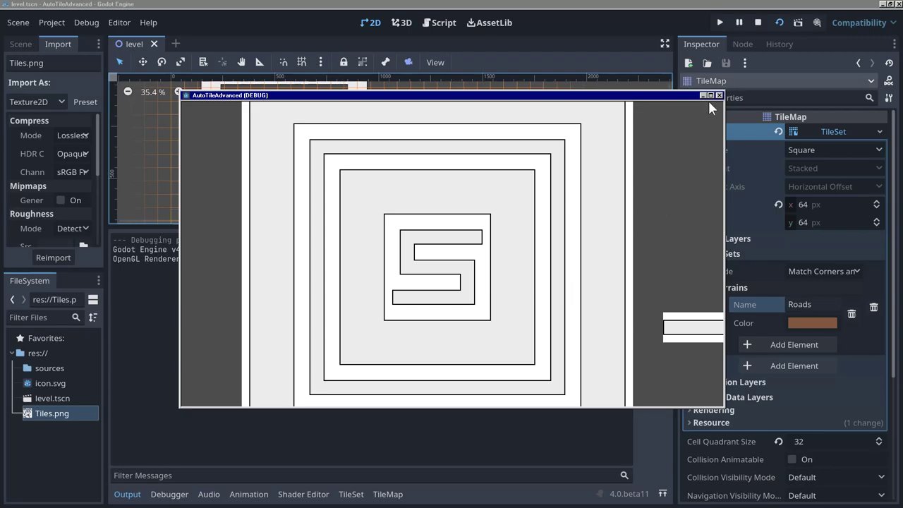
click(718, 95)
scroll(402, 159, down, 3)
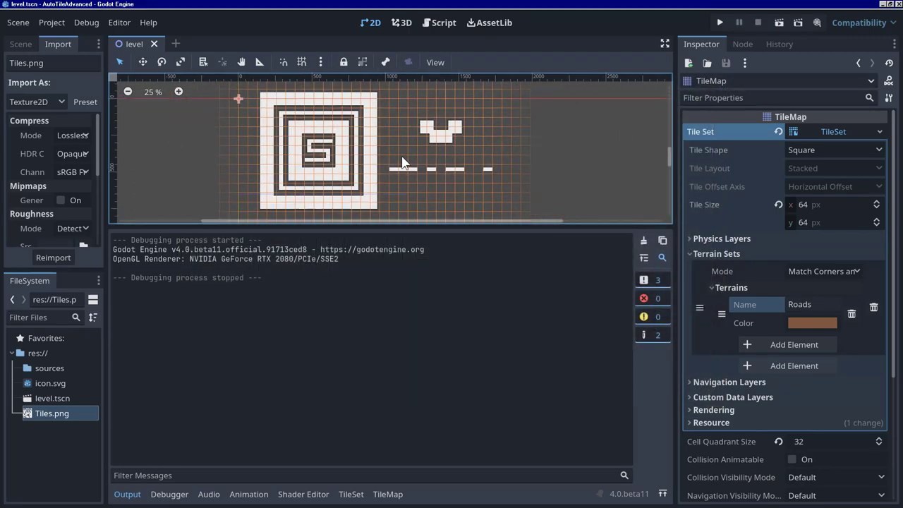
Step: Erase all painted Roads tiles from the TileMap with a rectangle covering the whole drawing
right_click(273, 110)
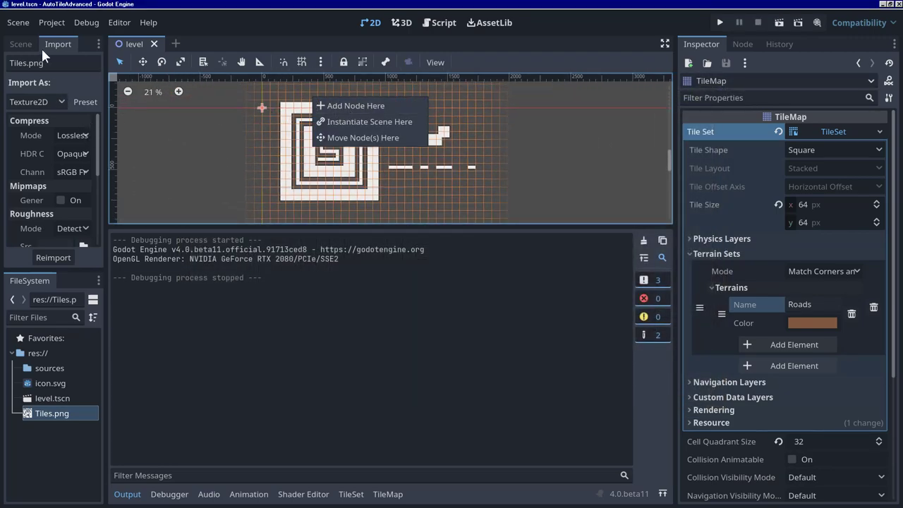
click(21, 44)
click(20, 44)
right_click(345, 107)
click(373, 105)
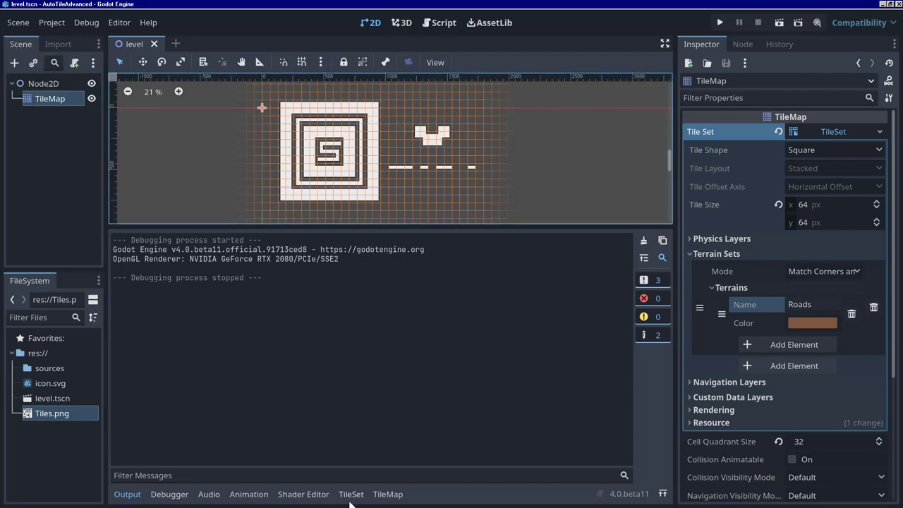
click(379, 495)
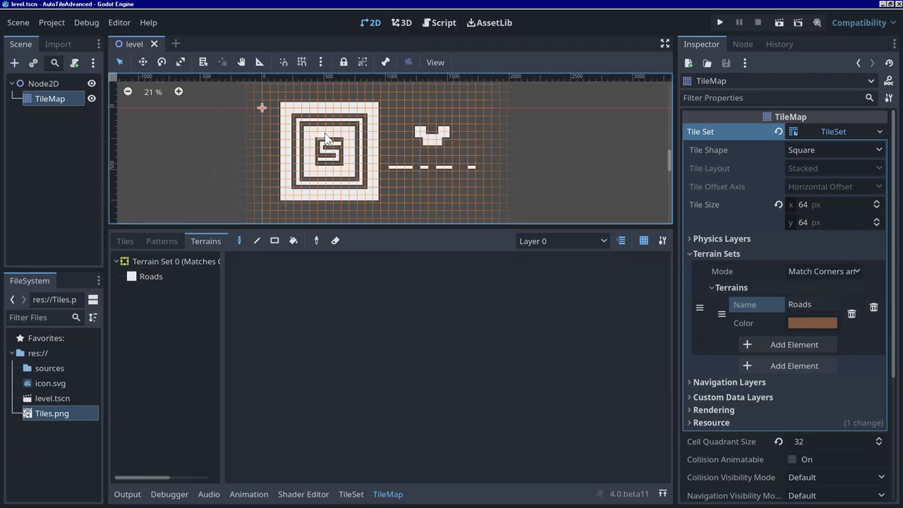
click(160, 275)
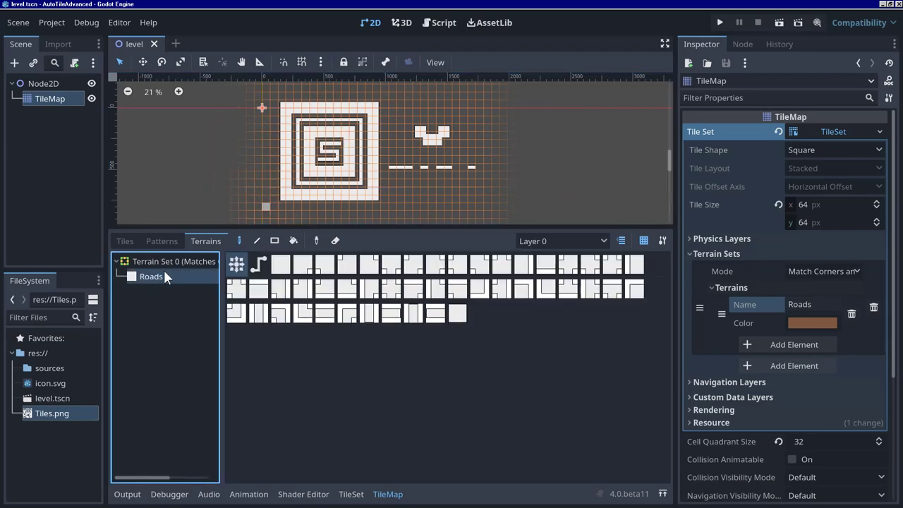
click(275, 241)
click(335, 241)
drag(269, 87, 530, 227)
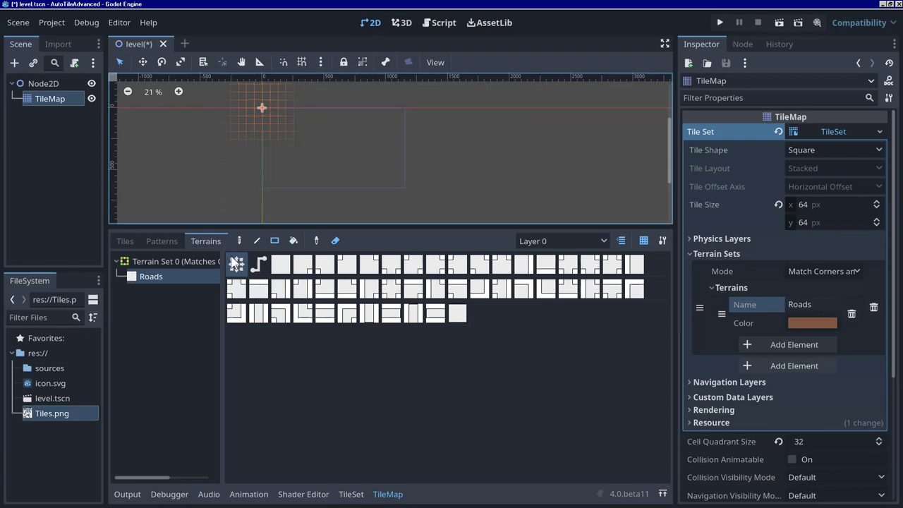
Step: Draw a straight horizontal Roads line about 20 tiles long in the empty TileMap
scroll(278, 178, up, 2)
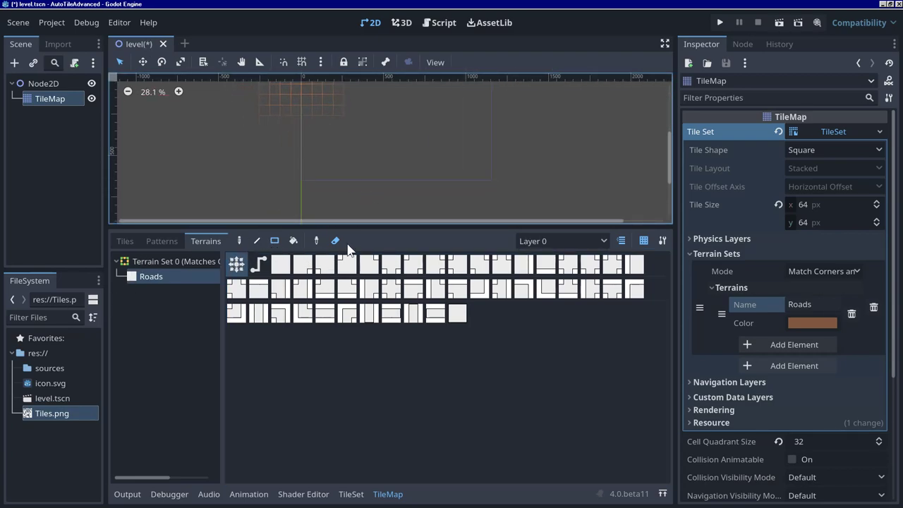
click(256, 241)
scroll(356, 176, up, 1)
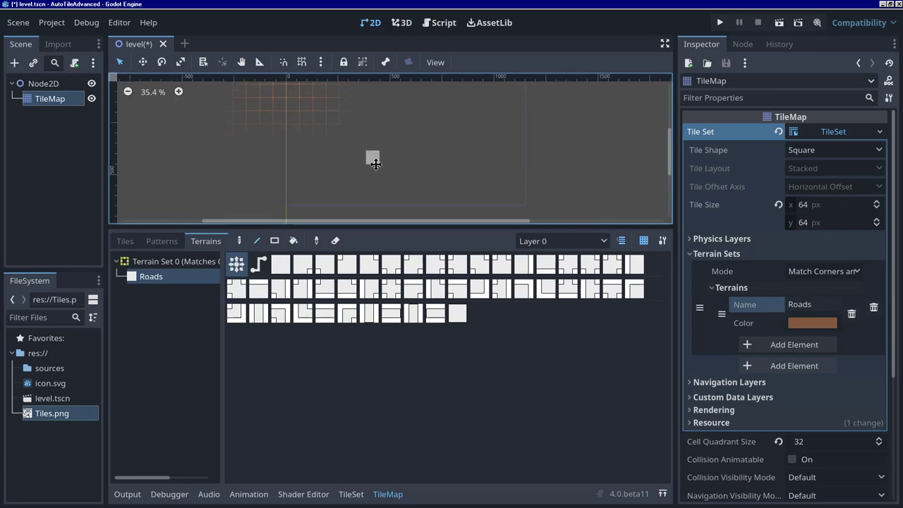
drag(299, 187, 554, 185)
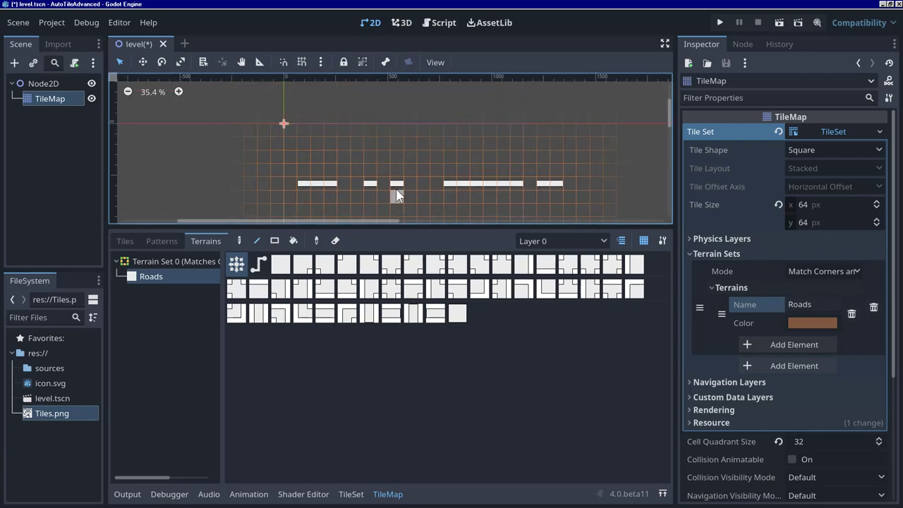
Step: Run the scene to examine where circle-marked tiles occur along the road line, and close the game window
click(374, 188)
right_click(389, 185)
click(778, 24)
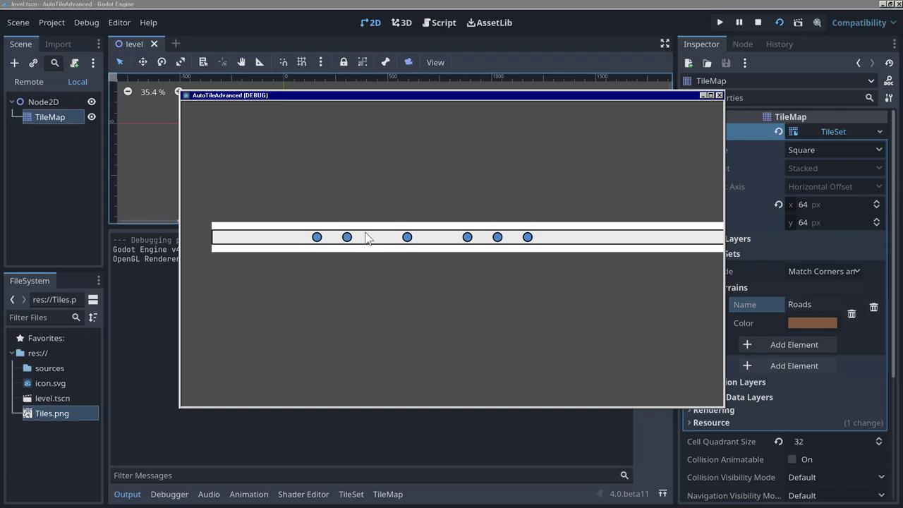
click(718, 94)
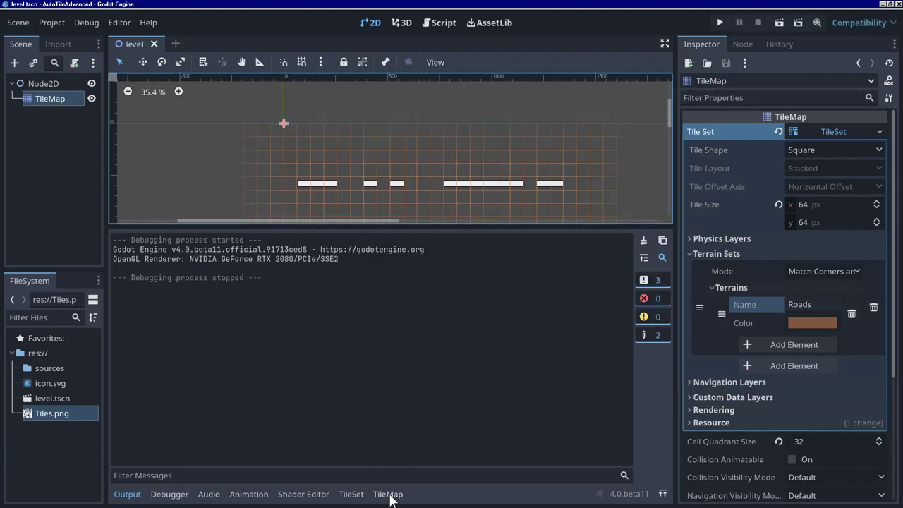
Step: Examine the Roads terrain painting on the Tiles.png atlas, comparing the circle-marked tile with the other road tiles
click(356, 495)
scroll(473, 353, up, 2)
click(328, 259)
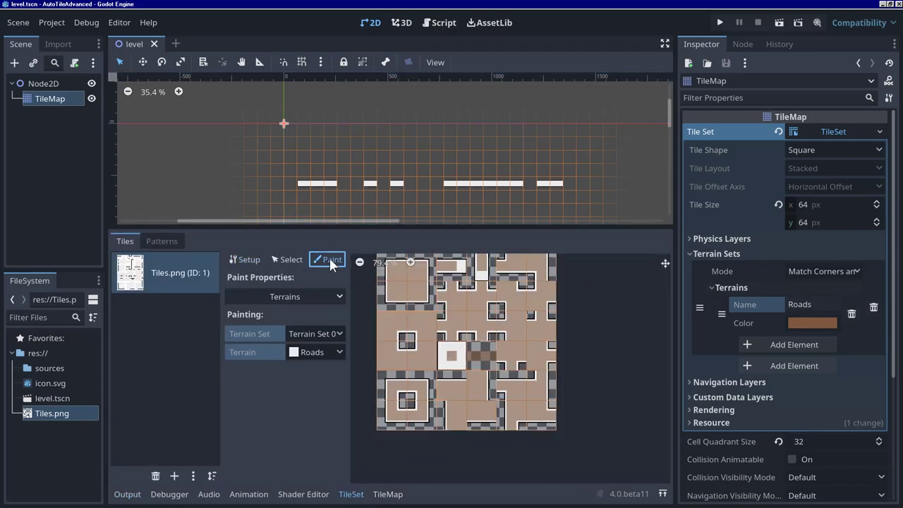
scroll(480, 352, up, 2)
scroll(489, 362, down, 3)
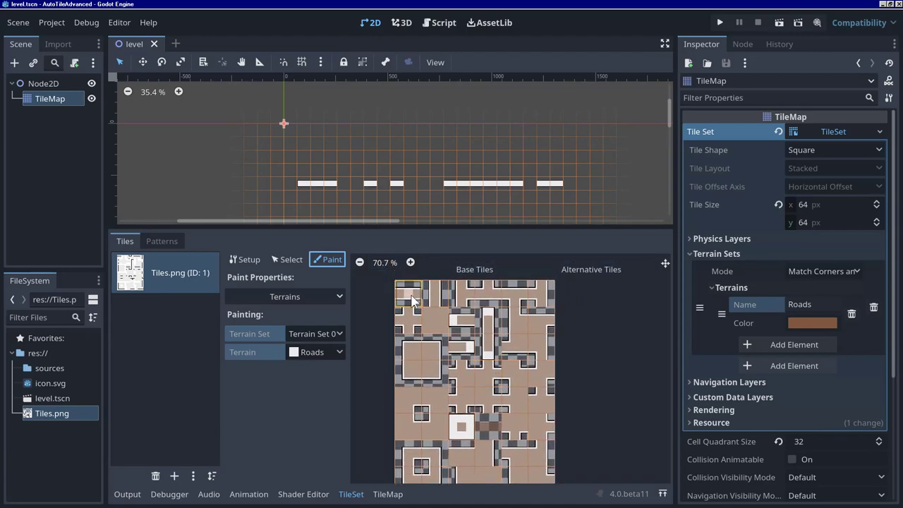
scroll(405, 295, up, 2)
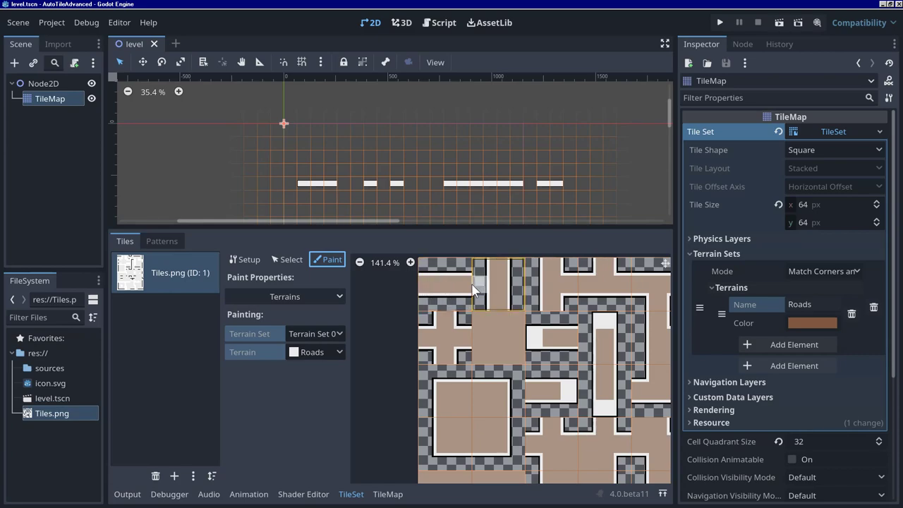
scroll(459, 367, down, 5)
scroll(448, 444, up, 3)
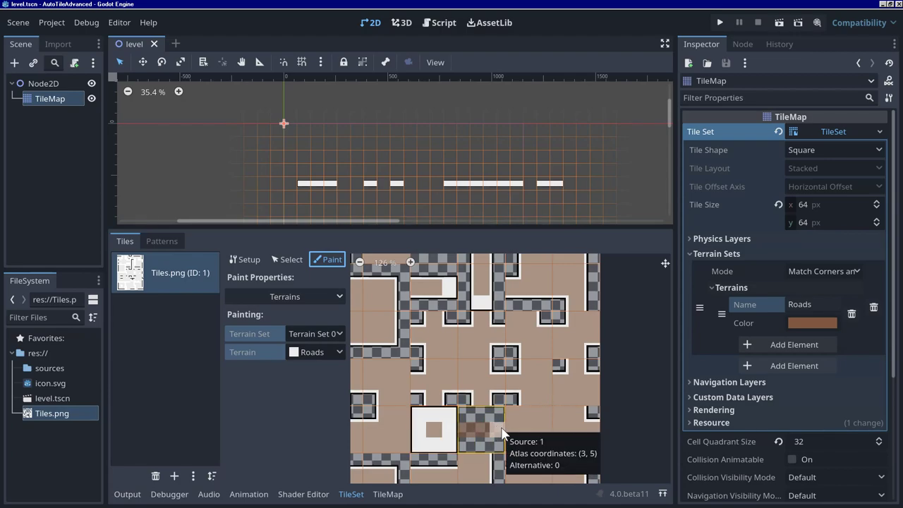
scroll(342, 182, up, 3)
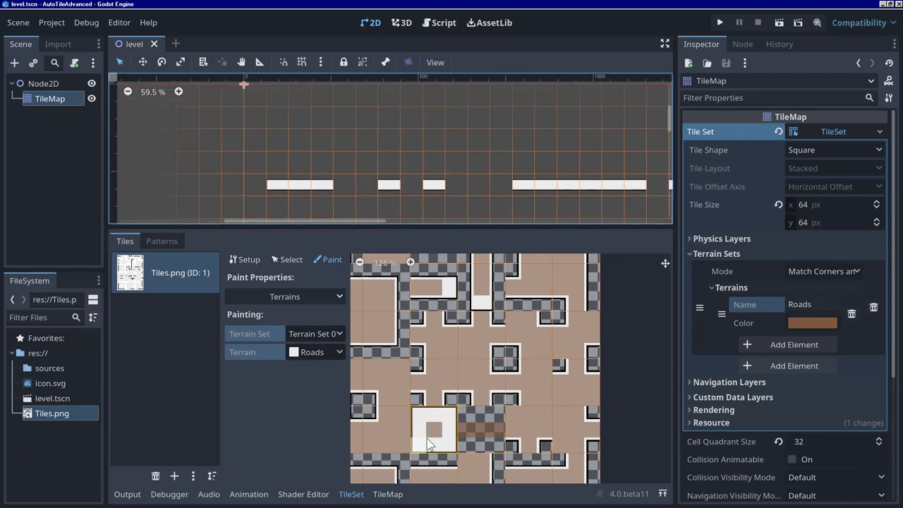
scroll(493, 424, down, 1)
middle_drag(458, 363, 591, 416)
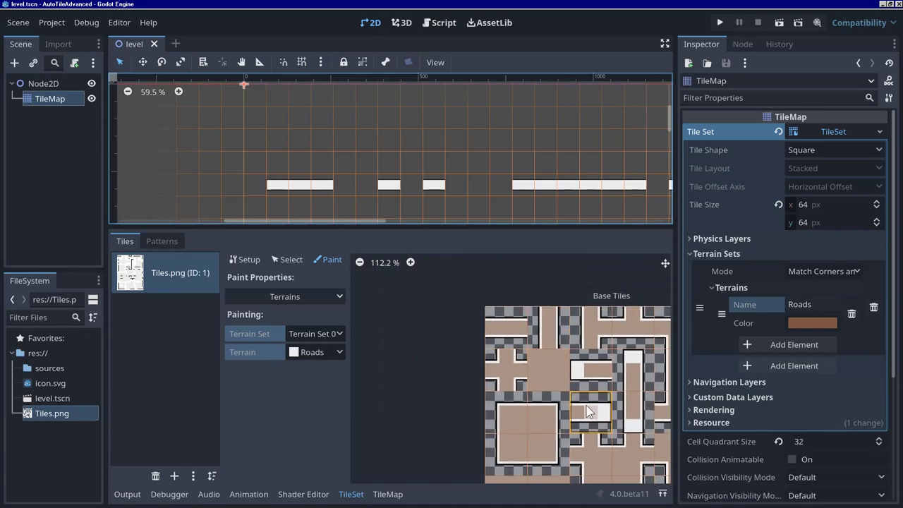
scroll(565, 374, down, 2)
middle_drag(564, 374, 479, 320)
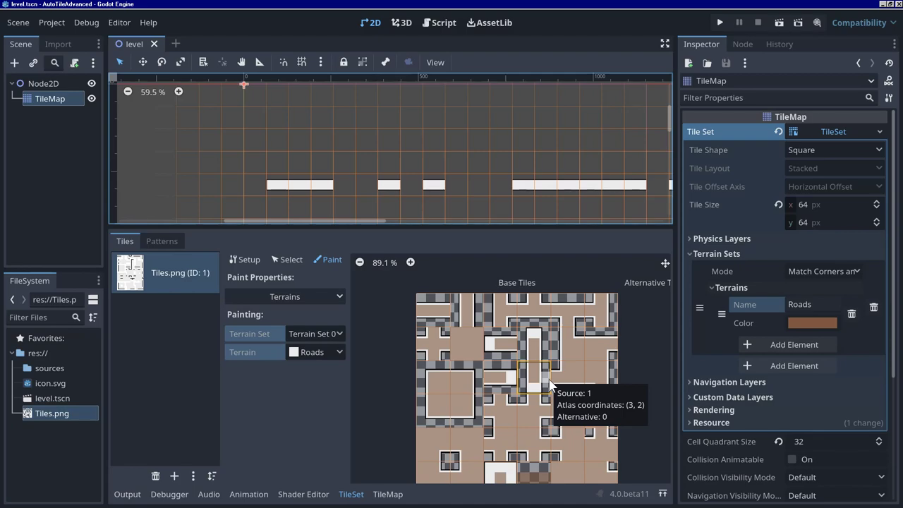
scroll(514, 282, down, 2)
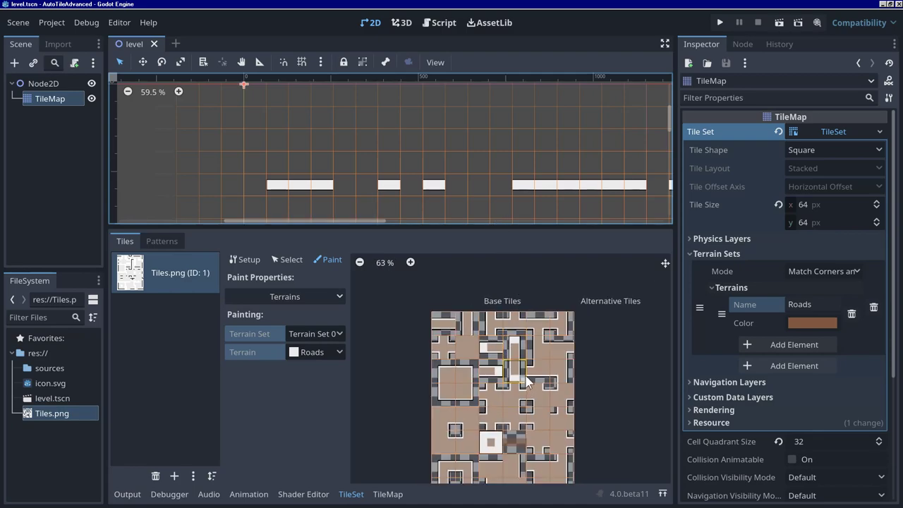
scroll(525, 381, down, 1)
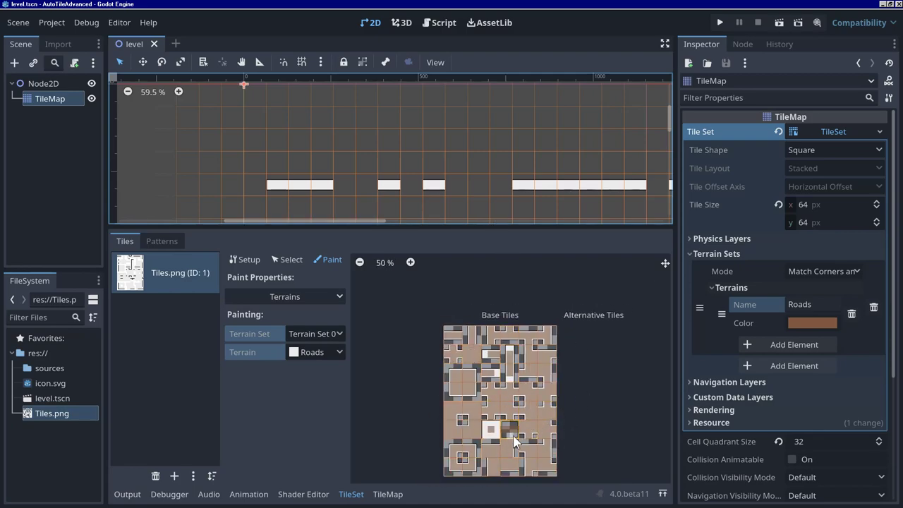
scroll(483, 353, up, 3)
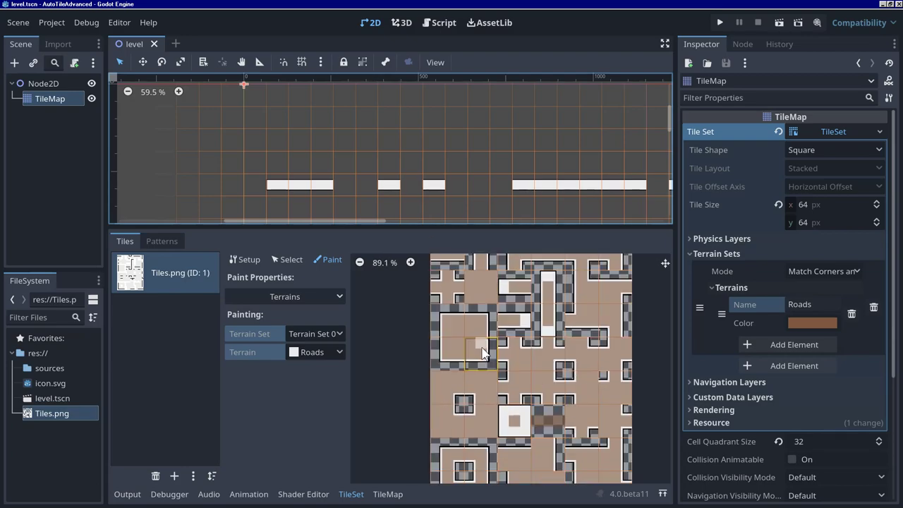
ctrl+scroll(540, 374, up, 2)
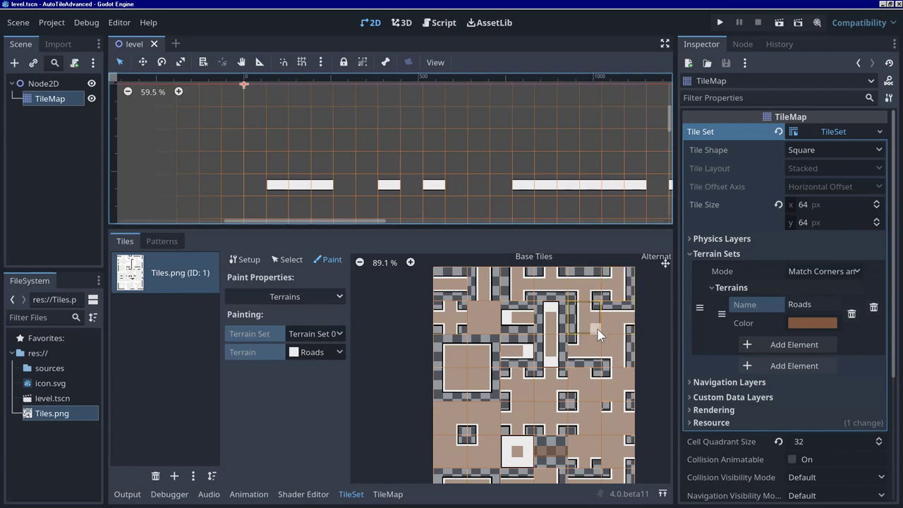
scroll(582, 340, down, 1)
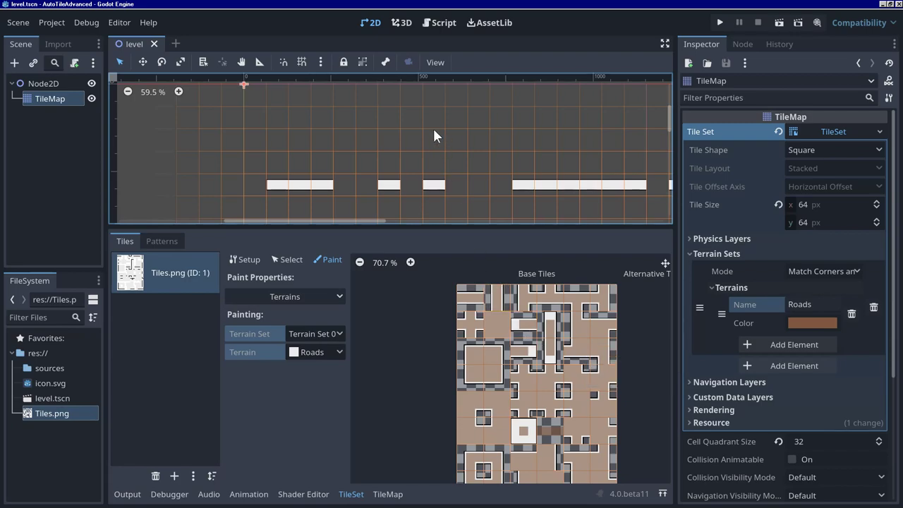
Step: Switch Use Texture Padding off and back on for Tiles.png to compare how the road line displays in the level
scroll(437, 141, down, 3)
middle_drag(445, 176, 440, 152)
scroll(435, 157, down, 1)
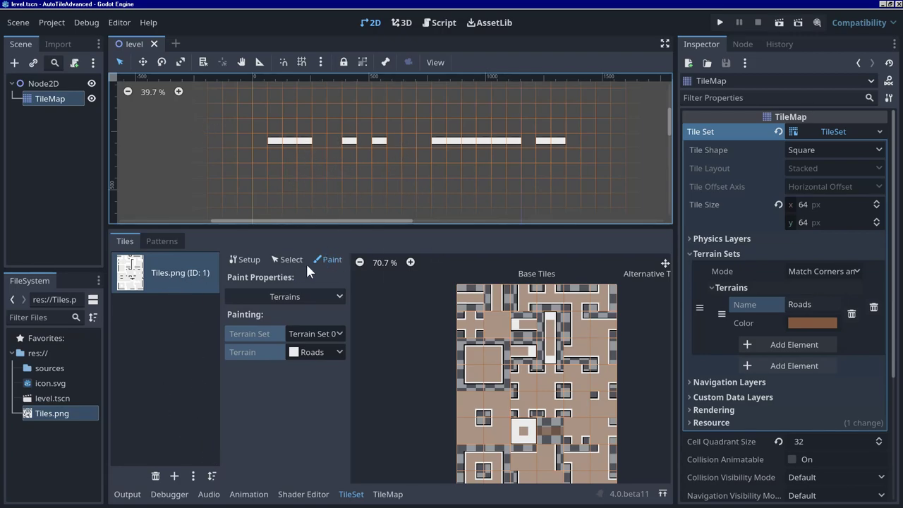
click(247, 259)
click(289, 473)
click(295, 477)
click(295, 477)
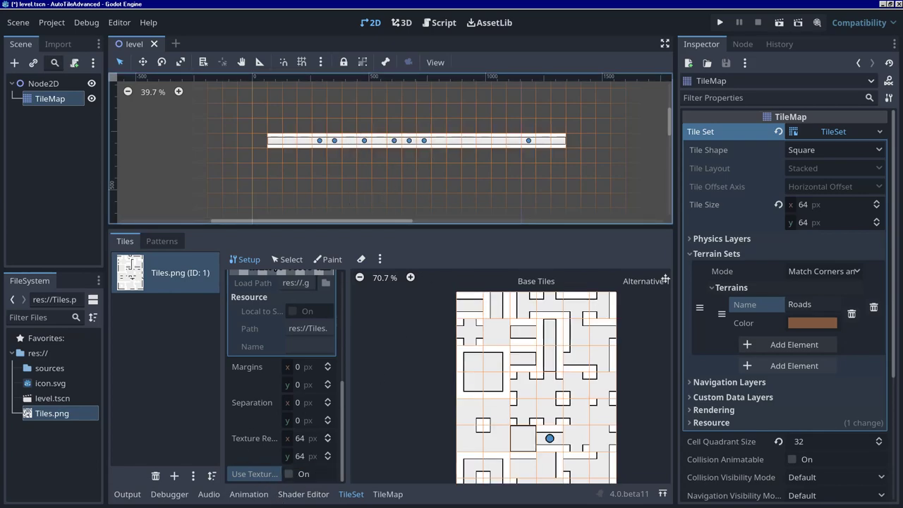
click(291, 472)
click(291, 473)
click(291, 472)
scroll(334, 188, up, 5)
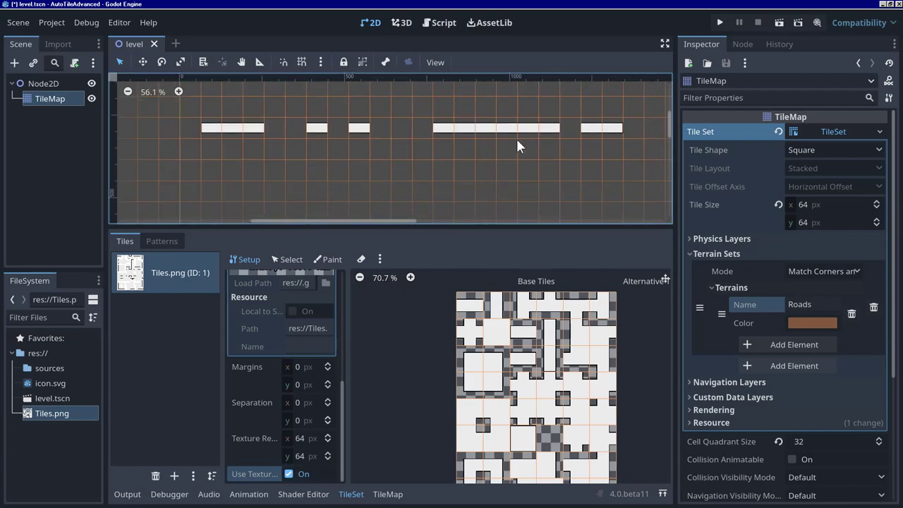
scroll(475, 153, down, 4)
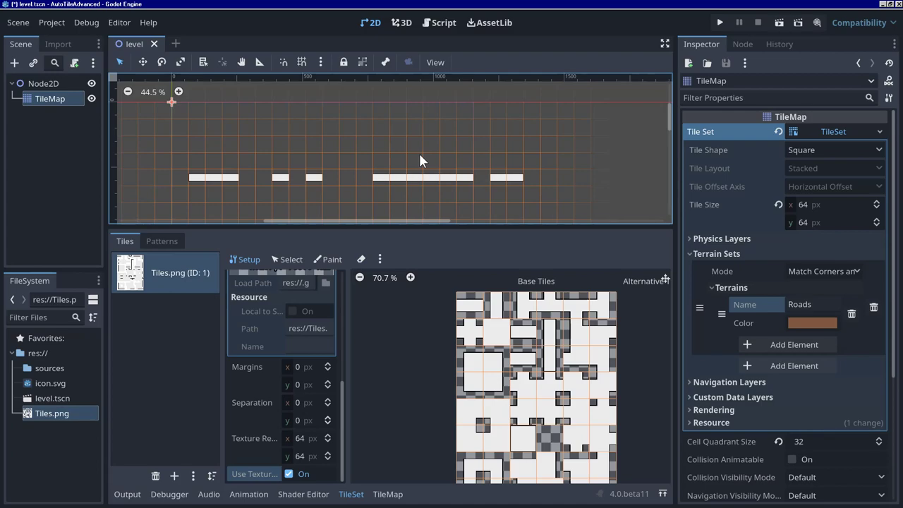
middle_drag(379, 145, 427, 135)
scroll(427, 134, down, 1)
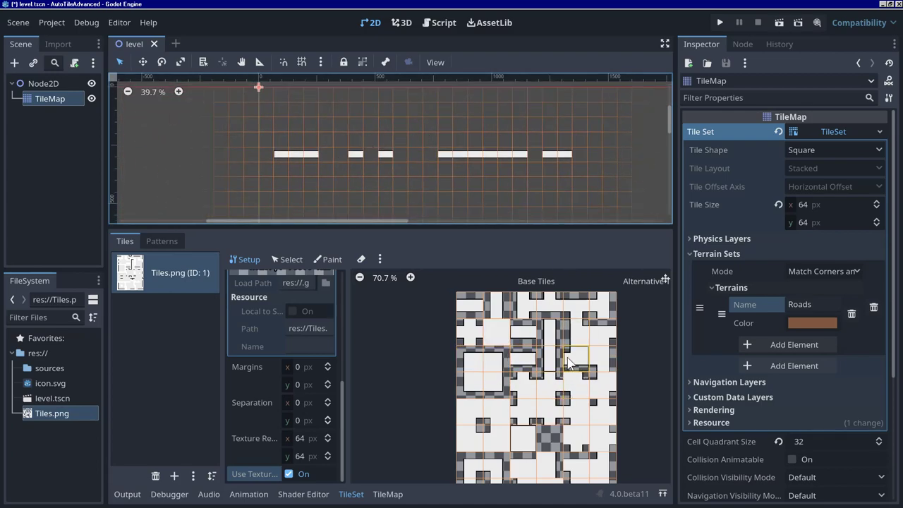
Step: Paint a filled Roads rectangle 5 tiles wide and 3 tiles high below the horizontal road line, and save the scene
click(798, 271)
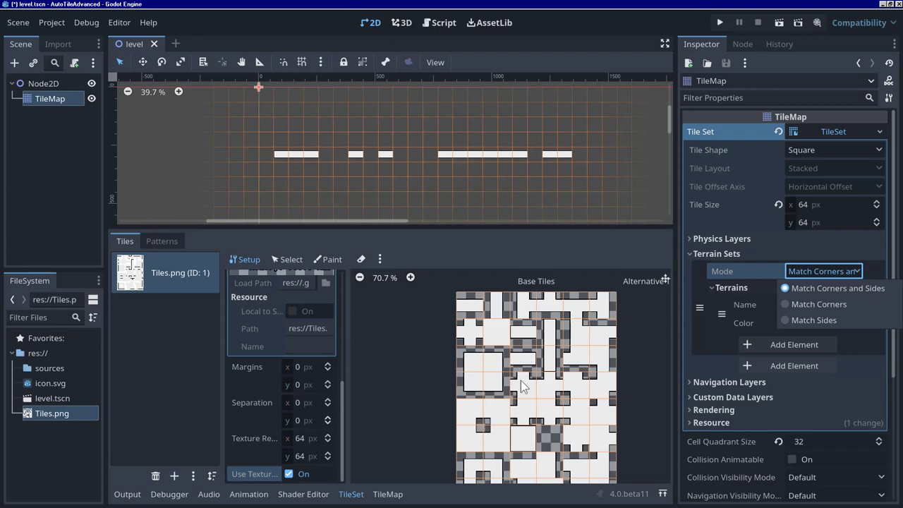
click(389, 494)
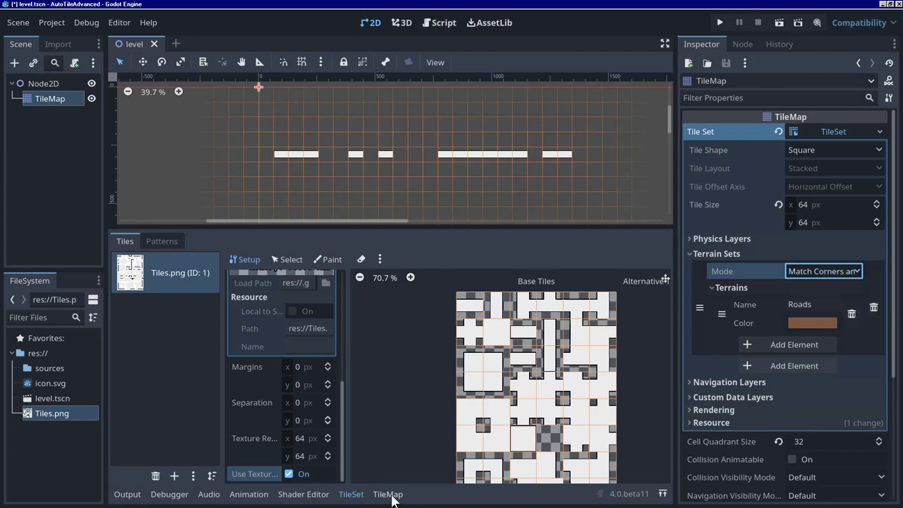
click(389, 494)
click(145, 275)
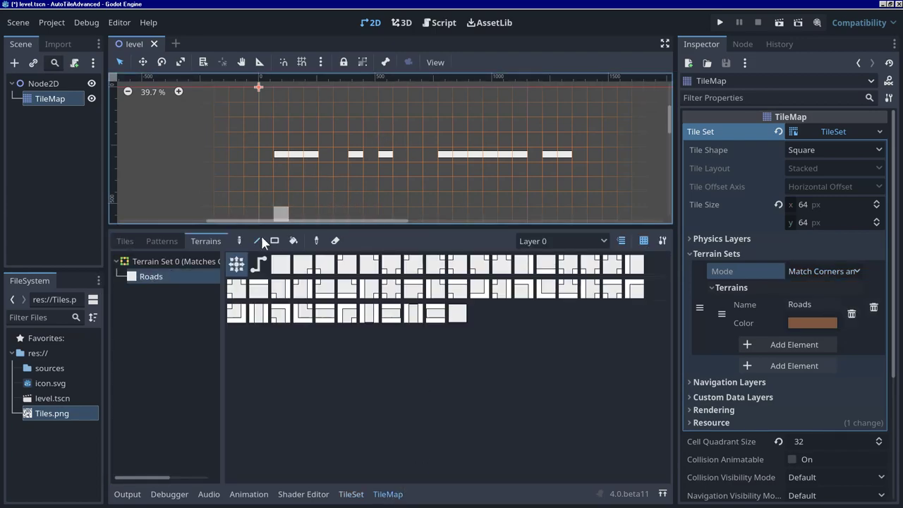
scroll(396, 198, down, 1)
middle_drag(413, 196, 410, 152)
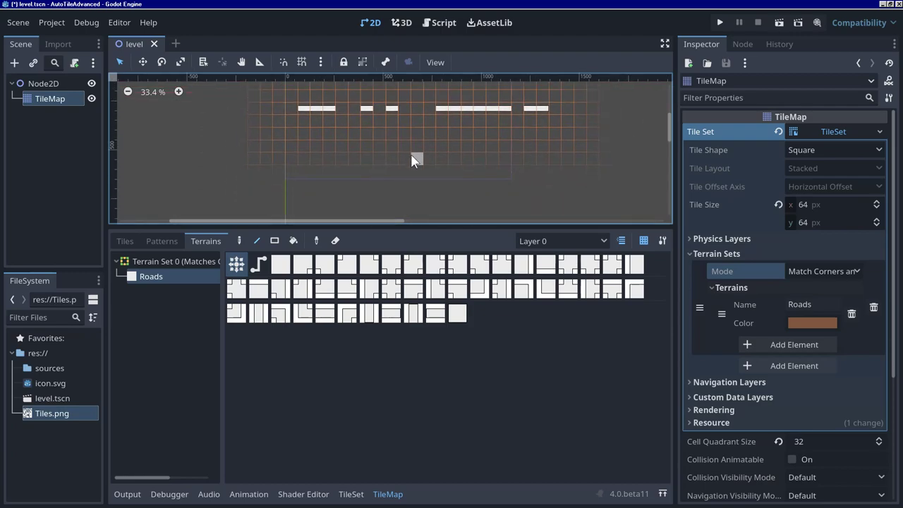
mouse_move(404, 138)
mouse_down()
mouse_move(401, 162)
mouse_move(458, 169)
mouse_move(457, 158)
mouse_up()
click(274, 241)
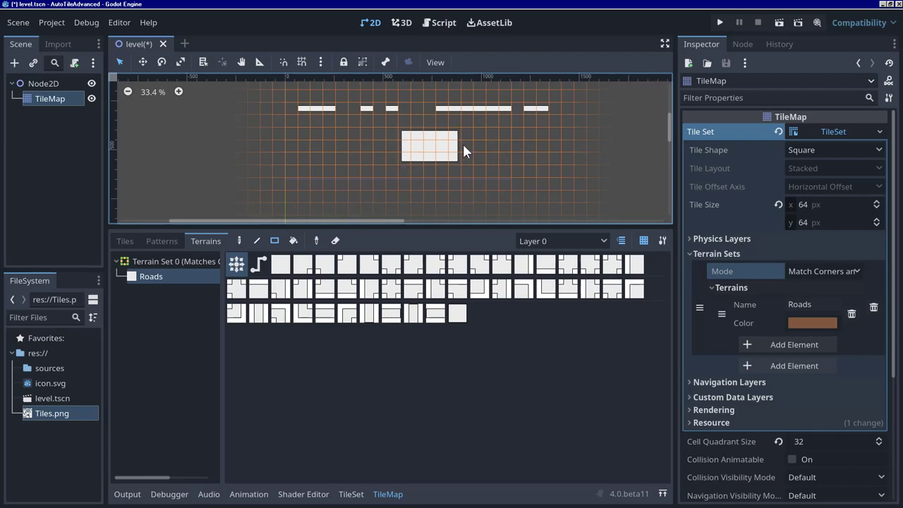
key(ctrl+s)
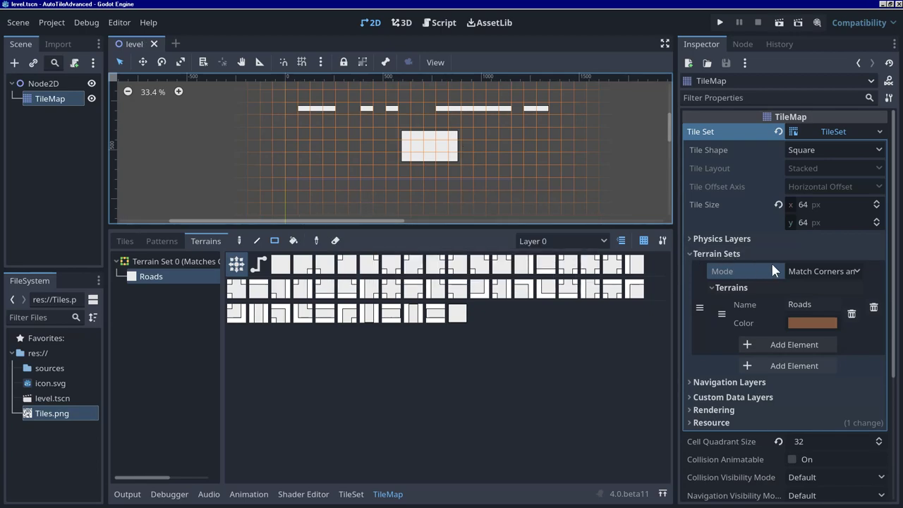
Step: Review the matching mode choices of the terrain set, keeping Match Corners and Sides
click(821, 271)
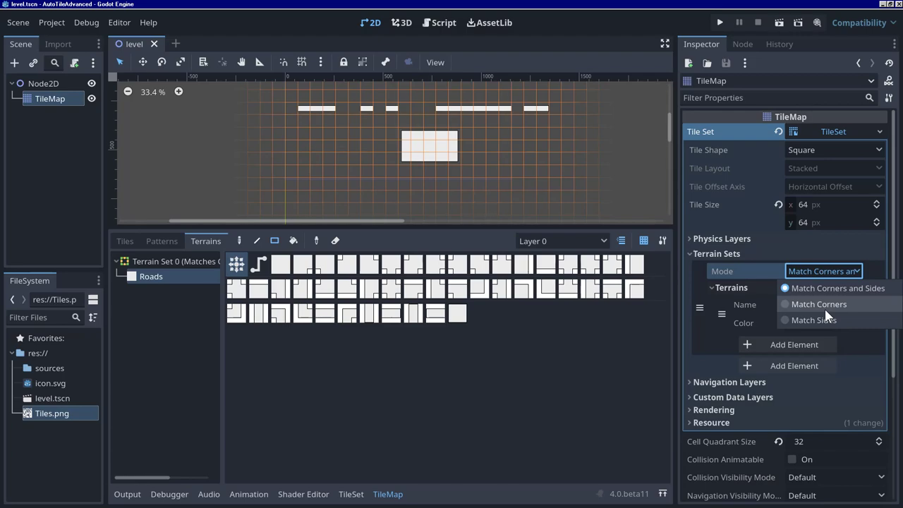
click(824, 259)
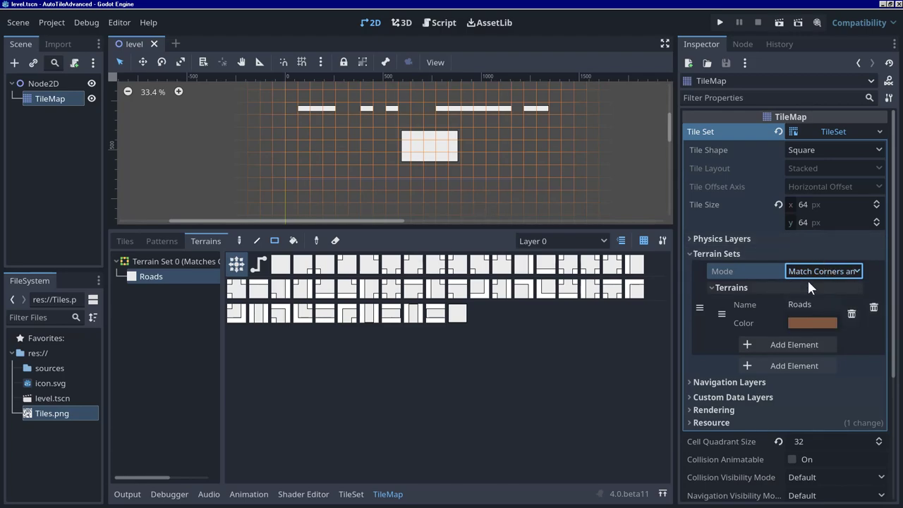